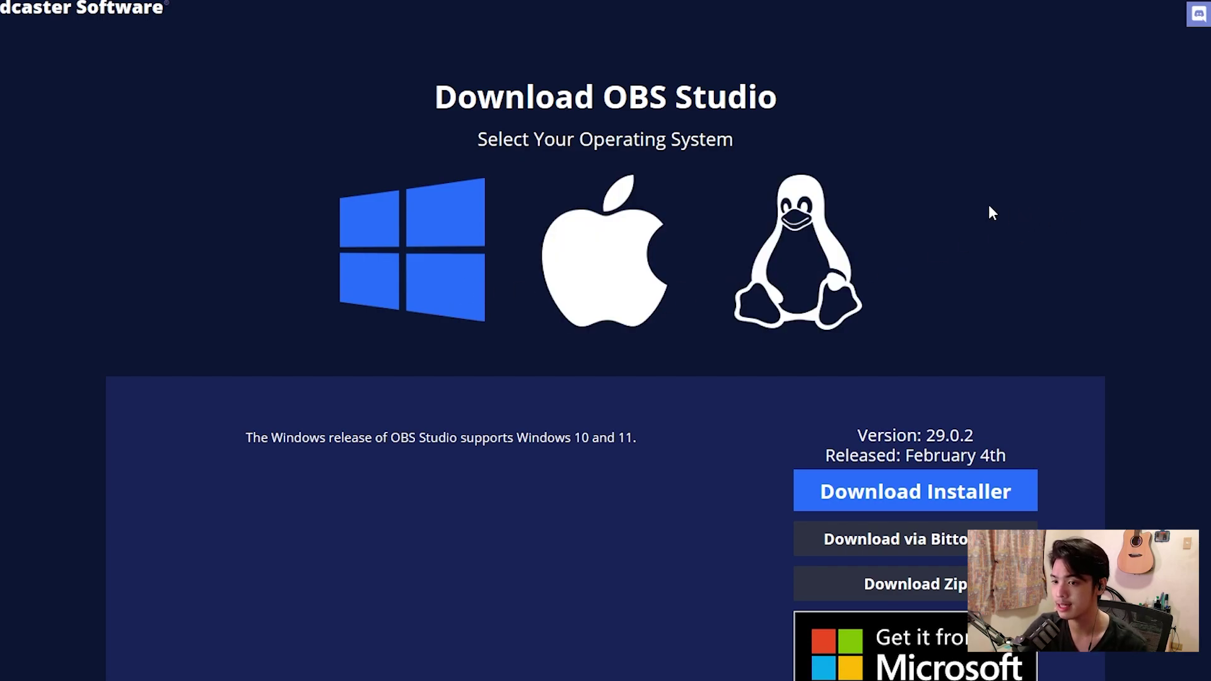
- Look through the OBS download page's macOS, Linux and Windows options
{"action": "scroll", "coordinate": [479, 245], "scroll_direction": "down", "scroll_amount": 1}
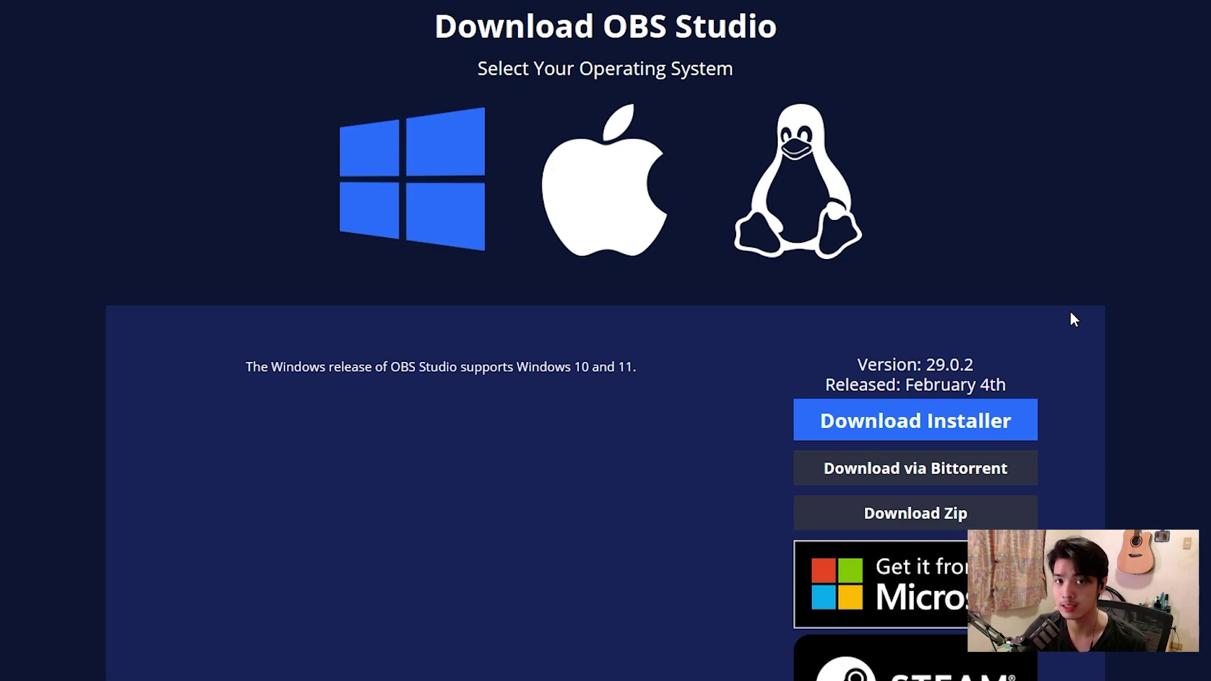
{"action": "left_click", "coordinate": [616, 227]}
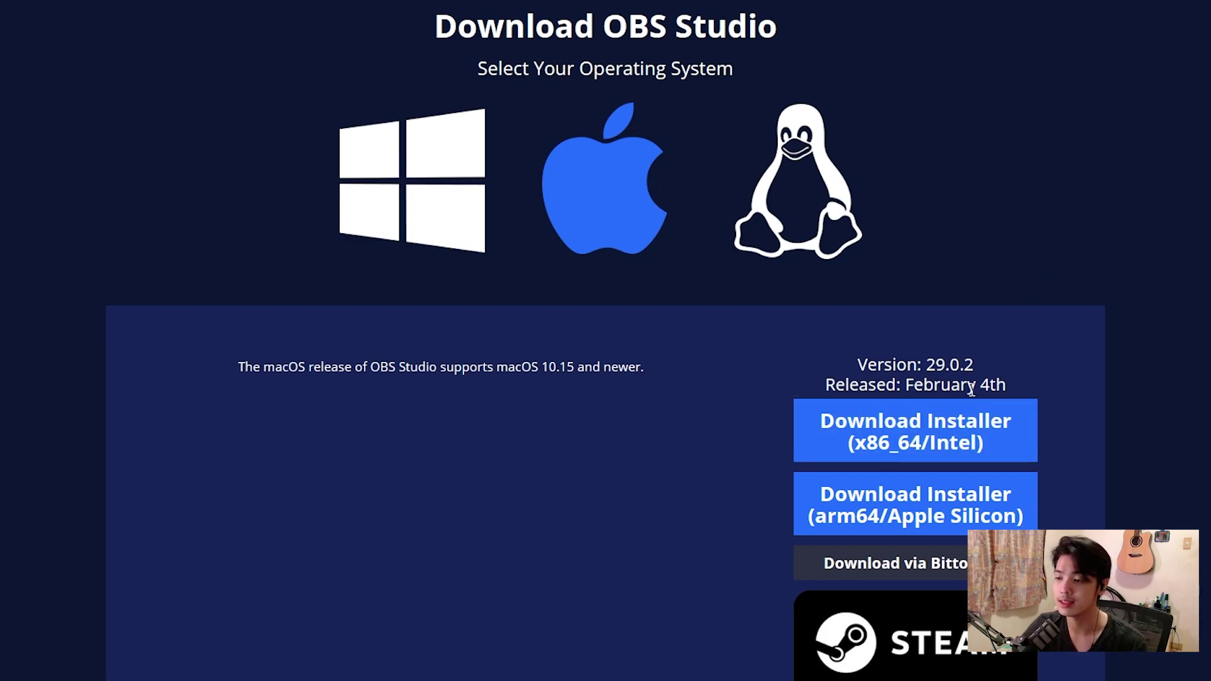
{"action": "left_click", "coordinate": [827, 179]}
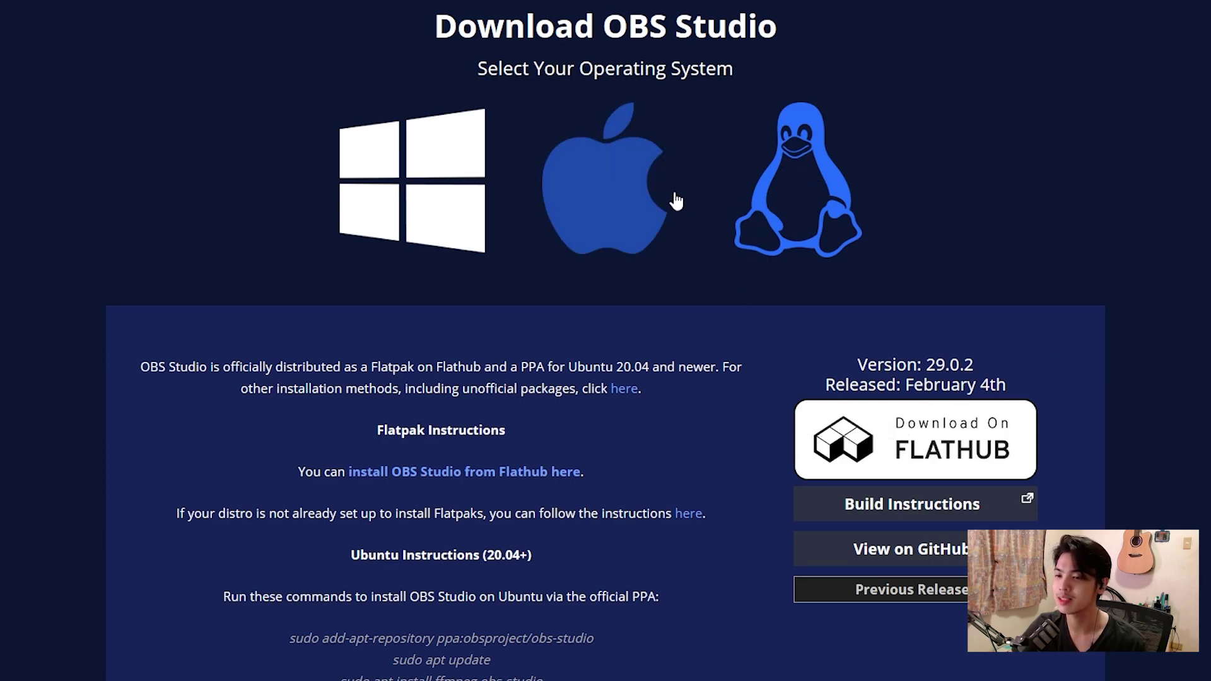
{"action": "left_click", "coordinate": [455, 164]}
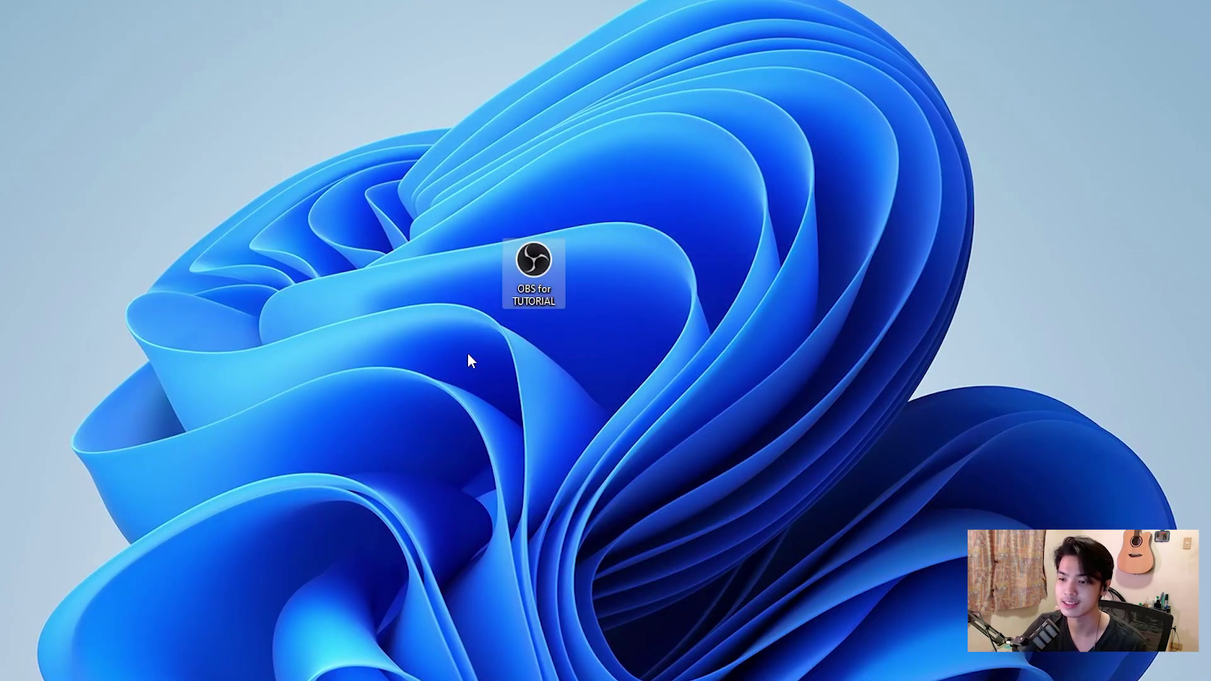
- Launch OBS Studio 29.0.2 from the 'OBS for TUTORIAL' desktop shortcut
{"action": "left_click", "coordinate": [574, 372]}
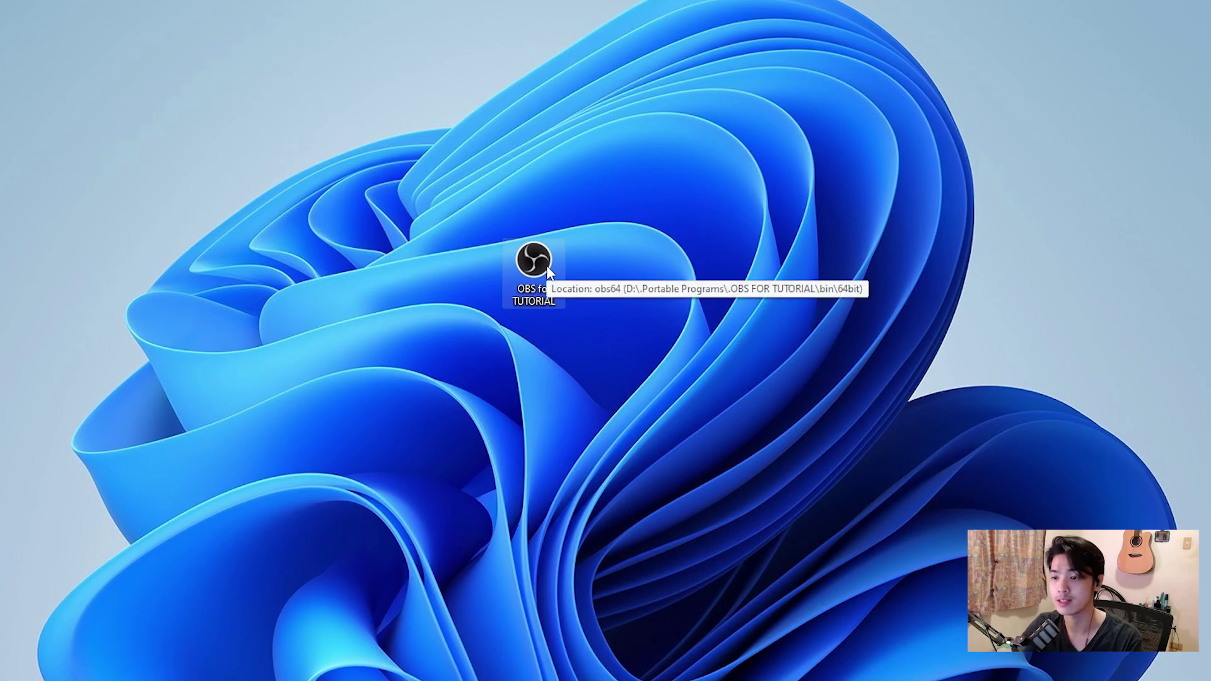
{"action": "left_click_drag", "start_coordinate": [649, 206], "coordinate": [429, 347]}
{"action": "left_click", "coordinate": [649, 360]}
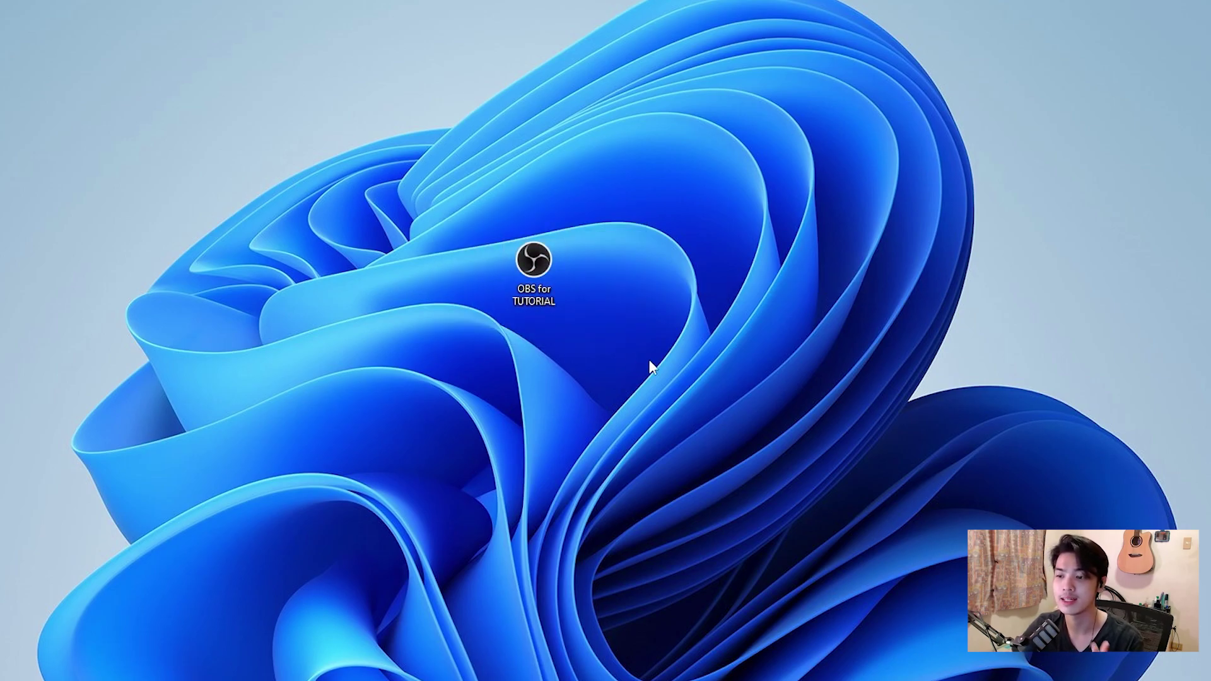
{"action": "double_click", "coordinate": [529, 266]}
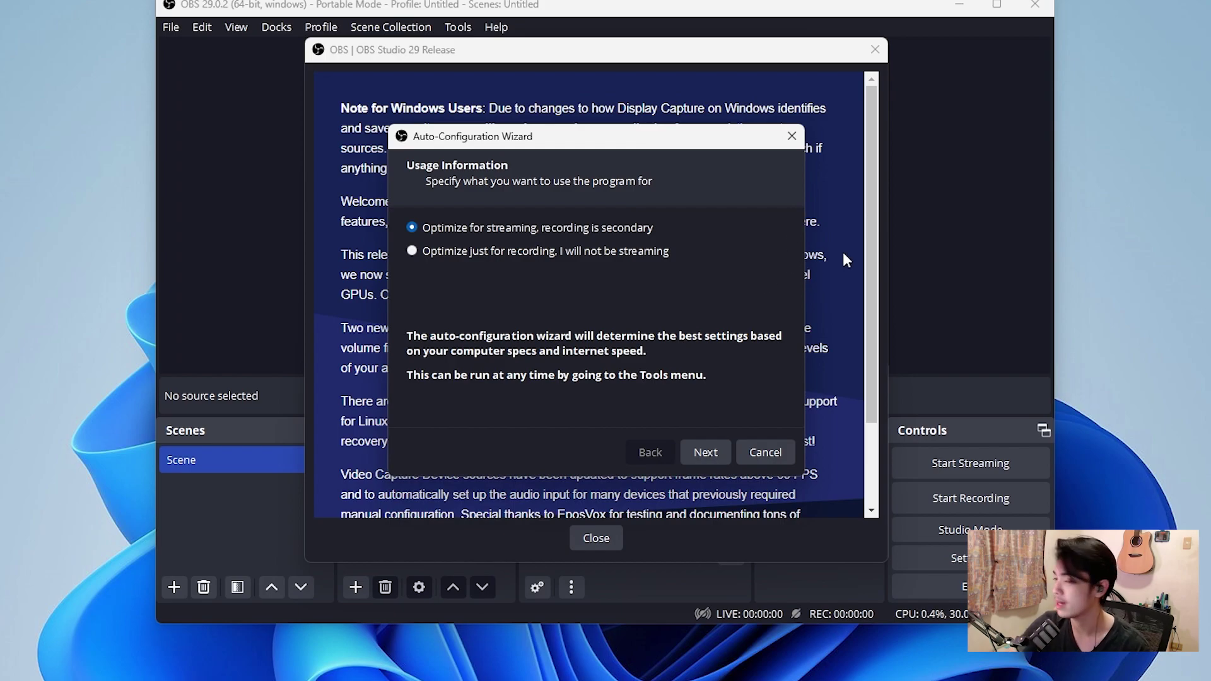
- In the Auto-Configuration Wizard, select 'Optimize just for recording, I will not be streaming'
{"action": "left_click_drag", "start_coordinate": [597, 145], "coordinate": [940, 147]}
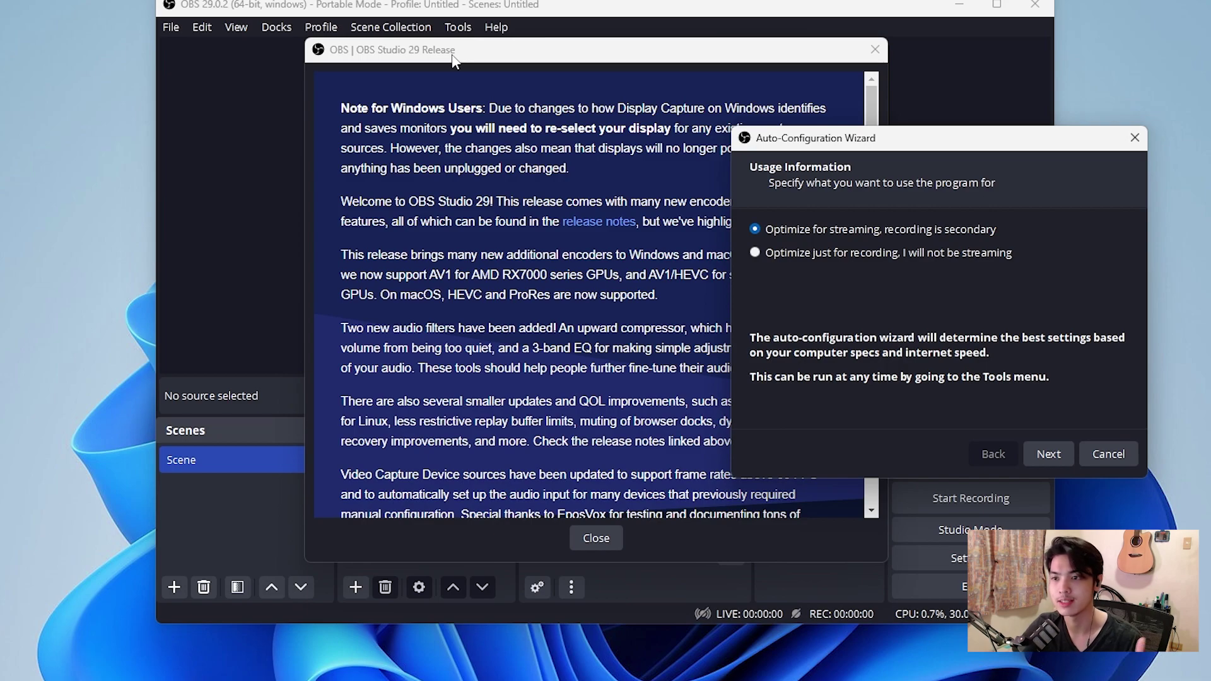
{"action": "left_click_drag", "start_coordinate": [868, 145], "coordinate": [582, 133]}
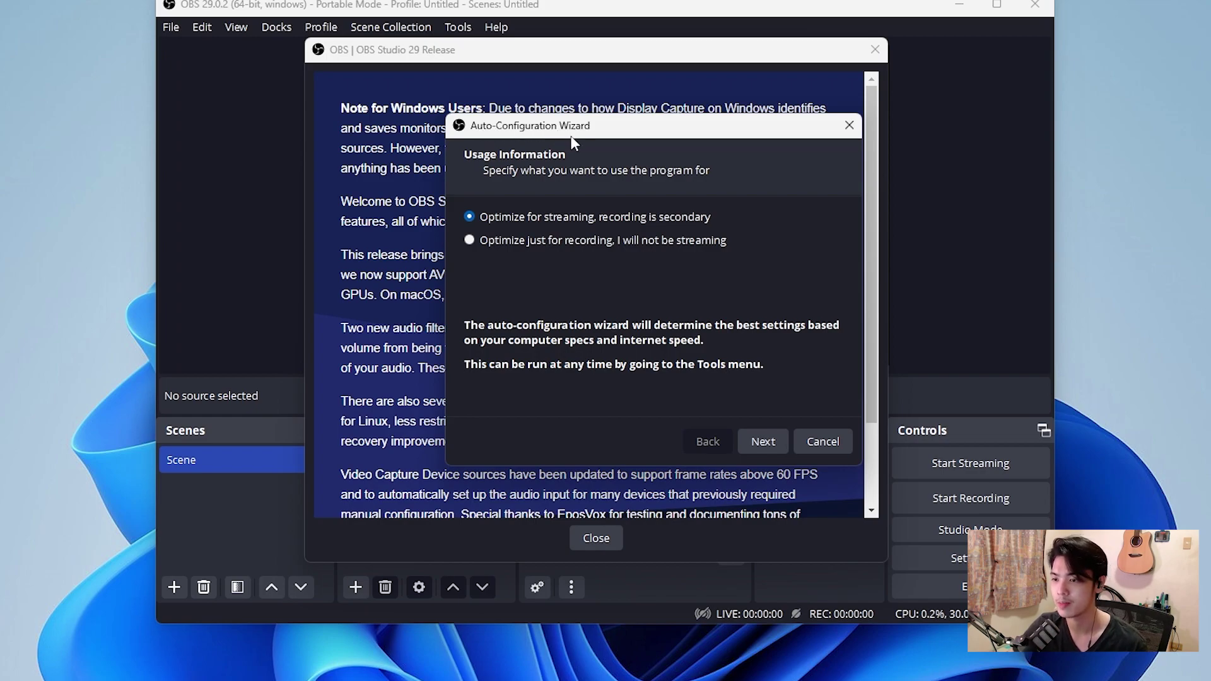
{"action": "left_click", "coordinate": [644, 239]}
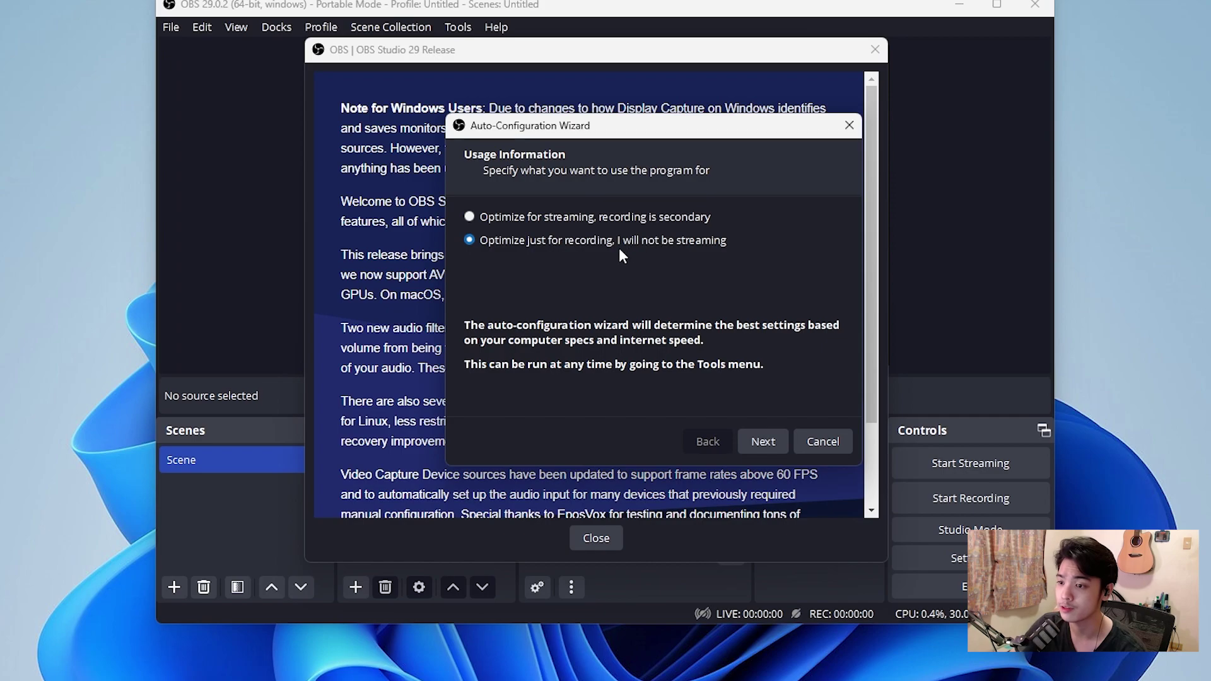
{"action": "left_click", "coordinate": [540, 215]}
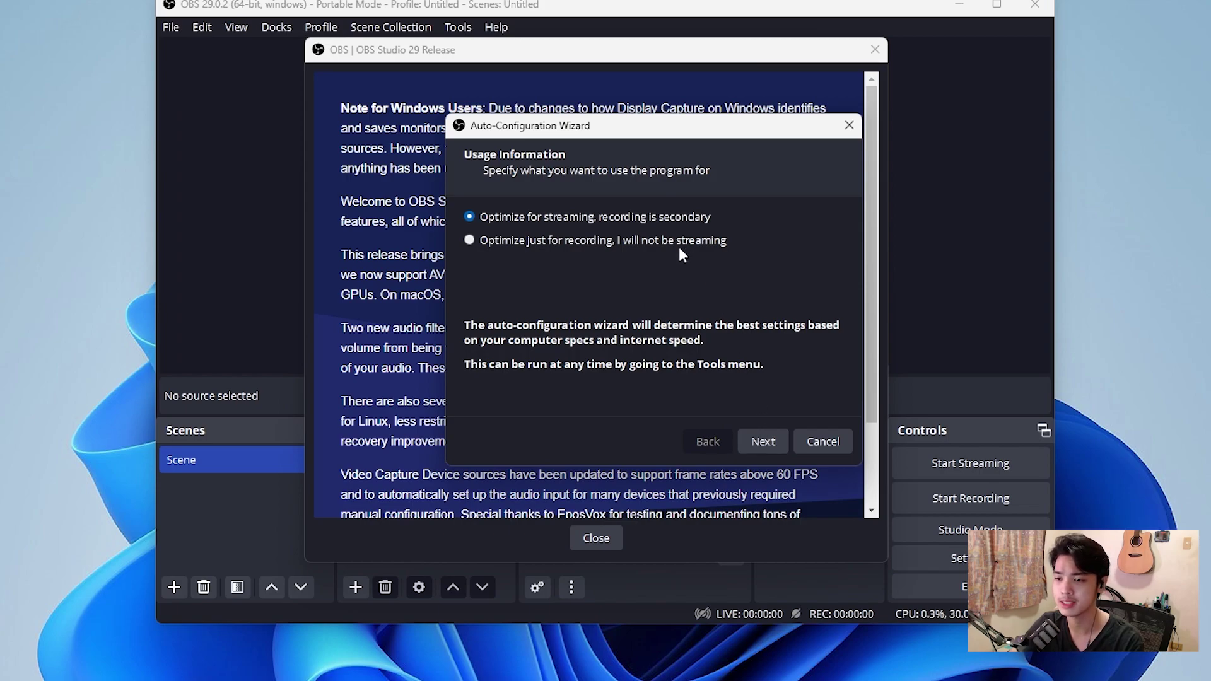
{"action": "left_click", "coordinate": [609, 241]}
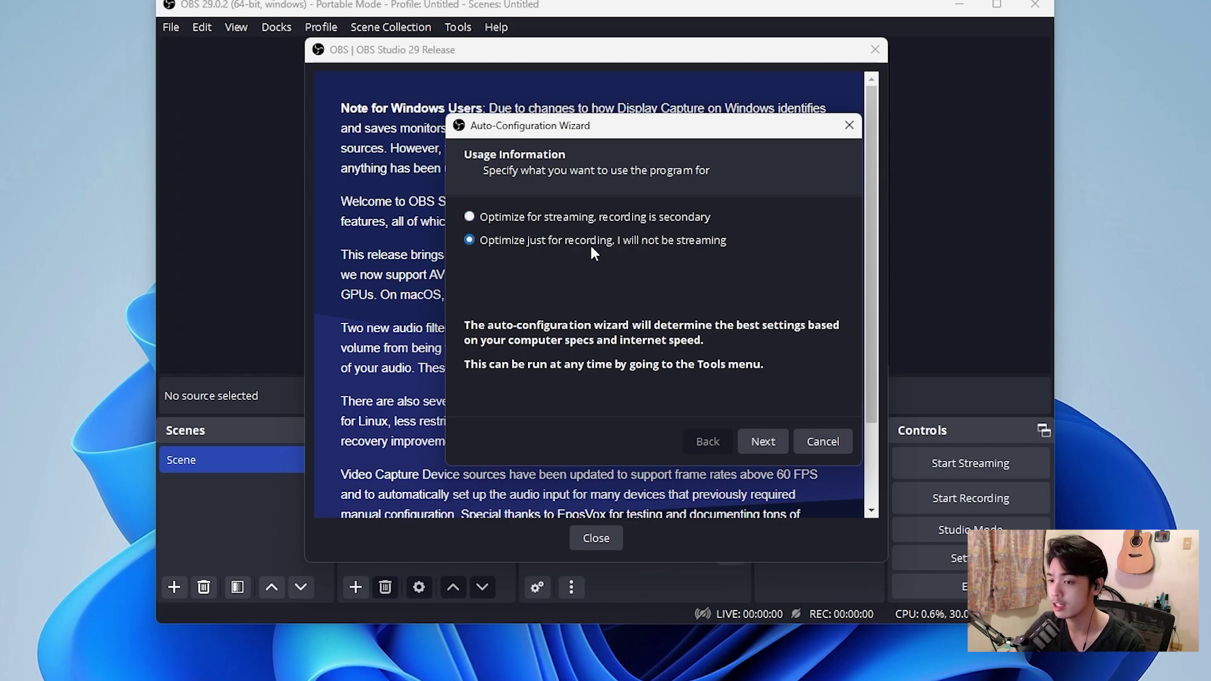
- Advance to Video Settings, leaving Base (Canvas) Resolution at Use Current (1920x1080)
{"action": "left_click", "coordinate": [761, 443]}
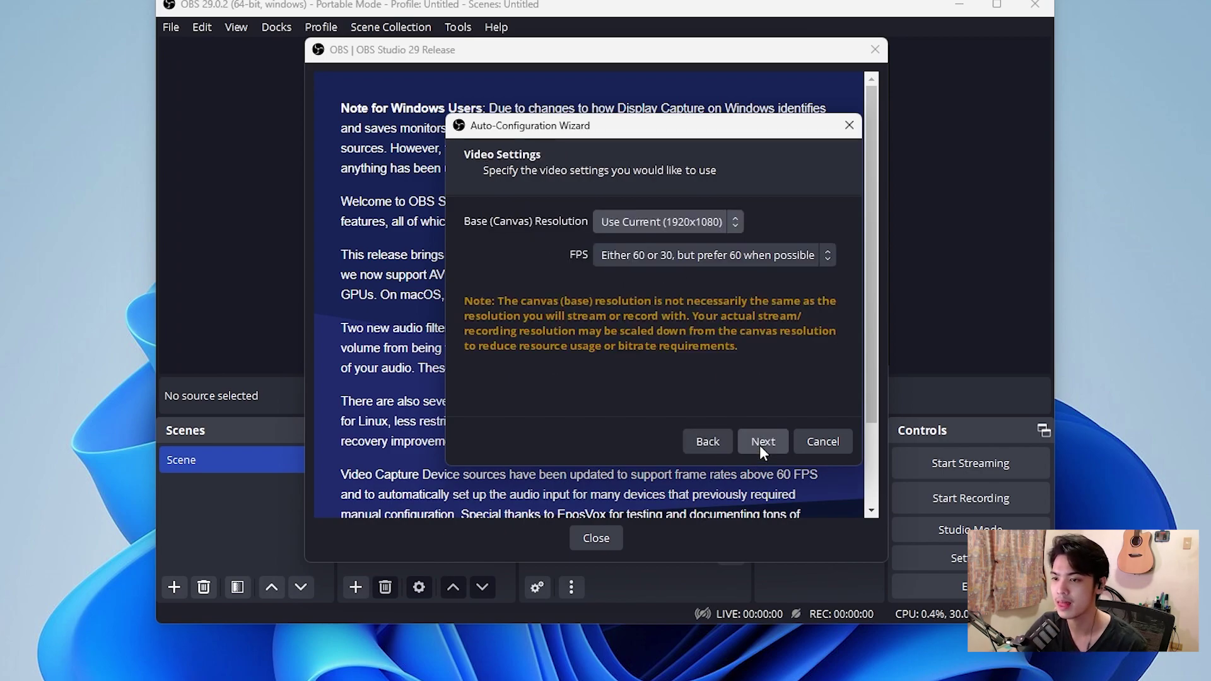
{"action": "left_click_drag", "start_coordinate": [723, 134], "coordinate": [698, 139]}
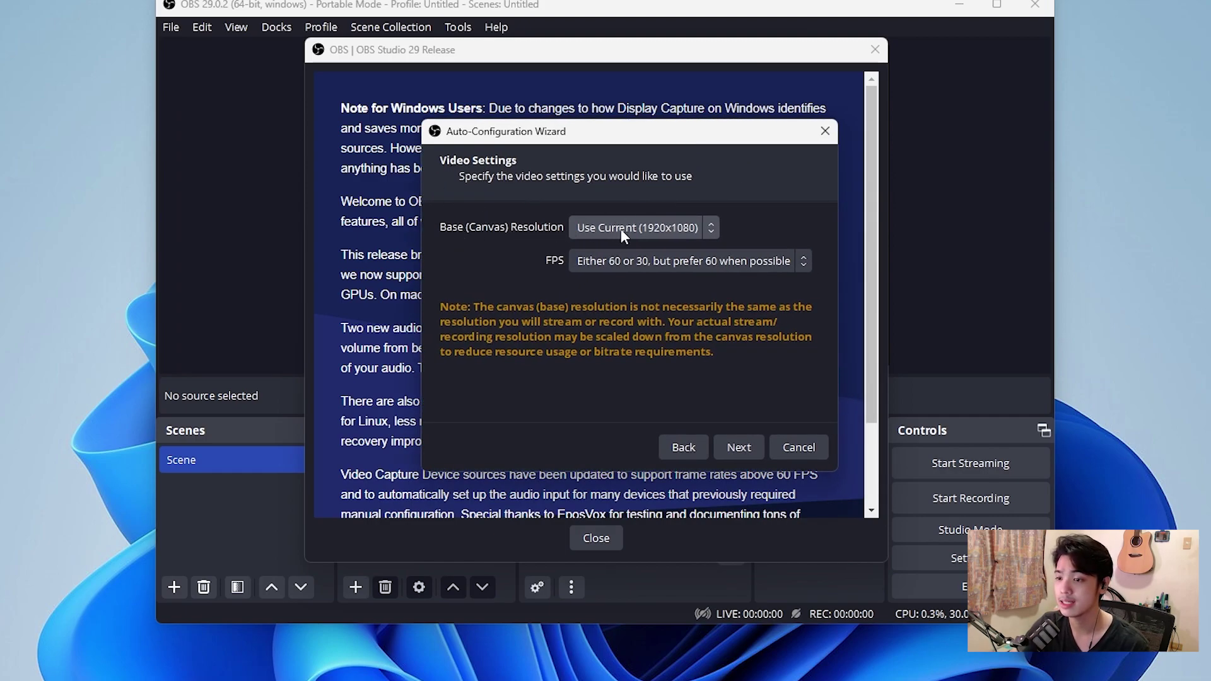
{"action": "left_click", "coordinate": [646, 228]}
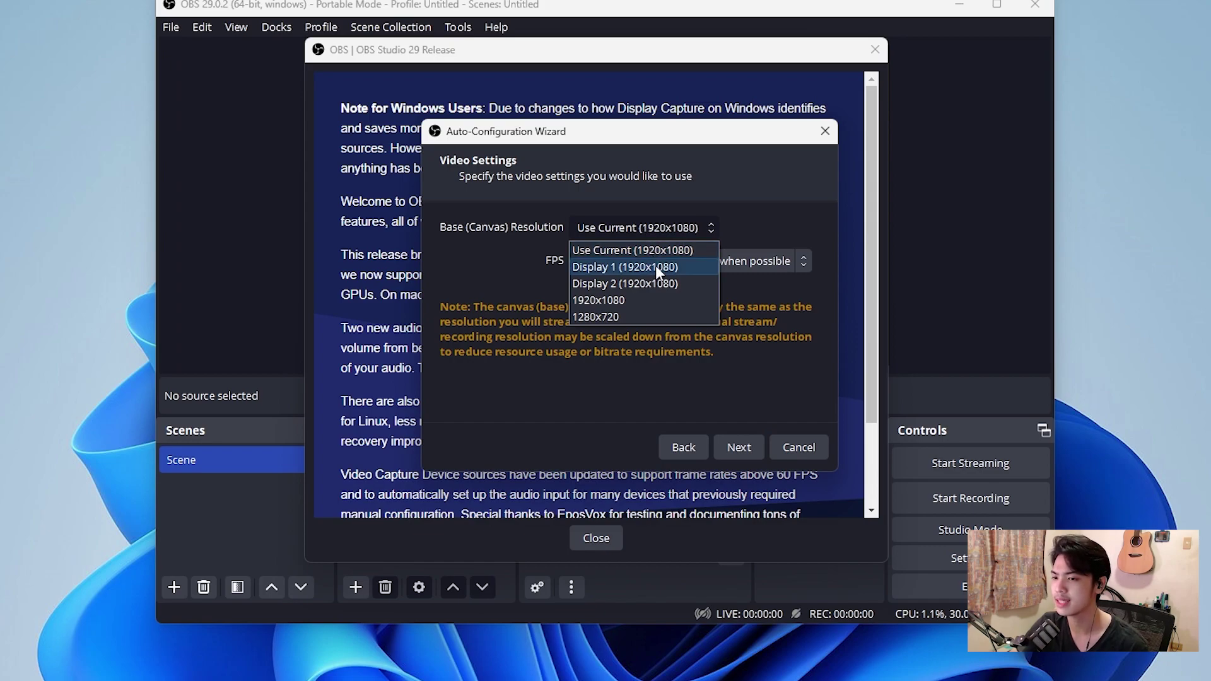
{"action": "left_click", "coordinate": [672, 250]}
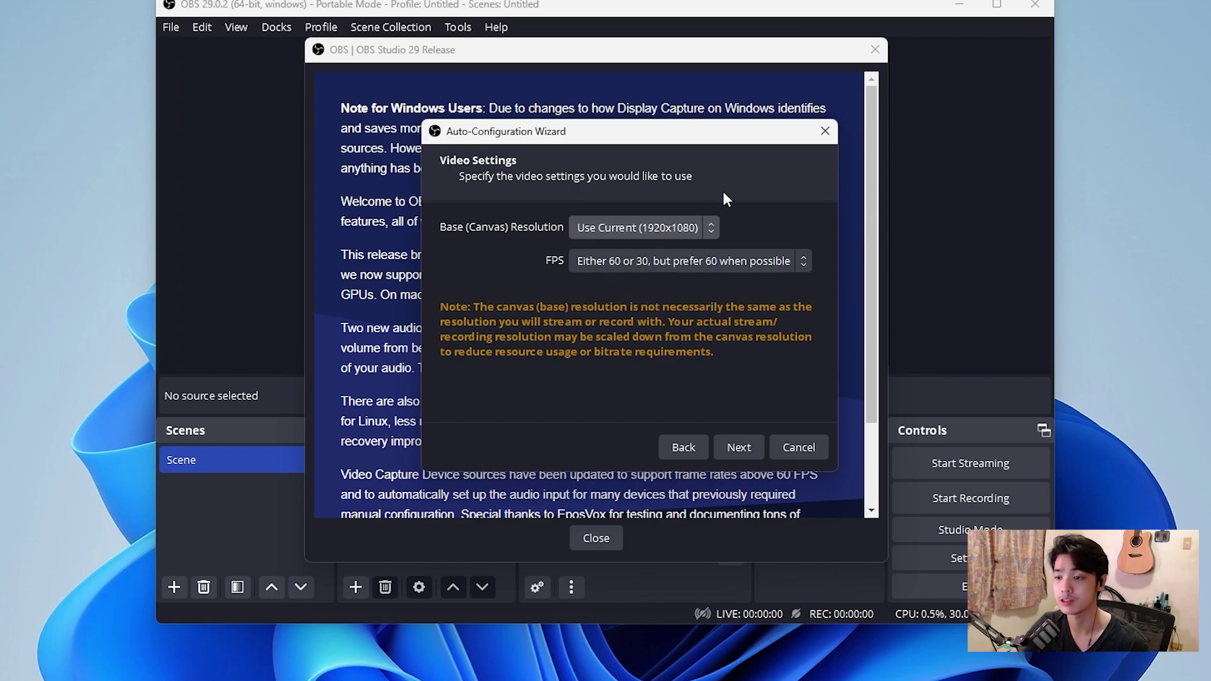
{"action": "right_click", "coordinate": [1134, 194]}
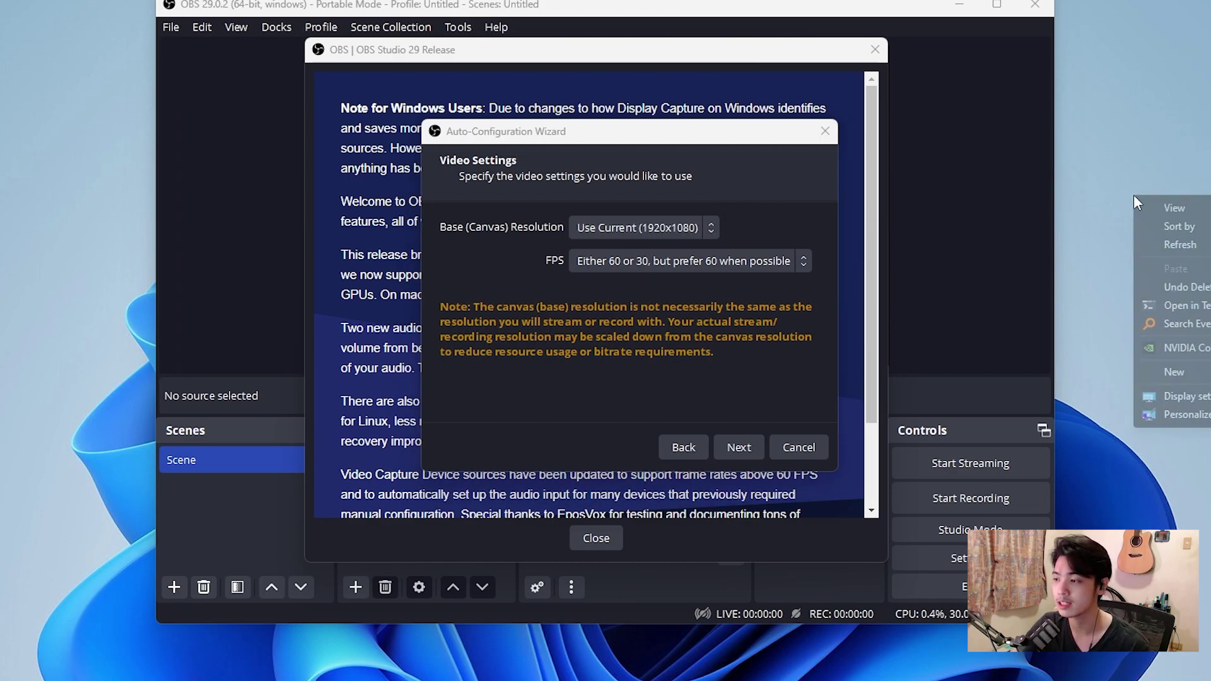
{"action": "left_click", "coordinate": [1186, 396]}
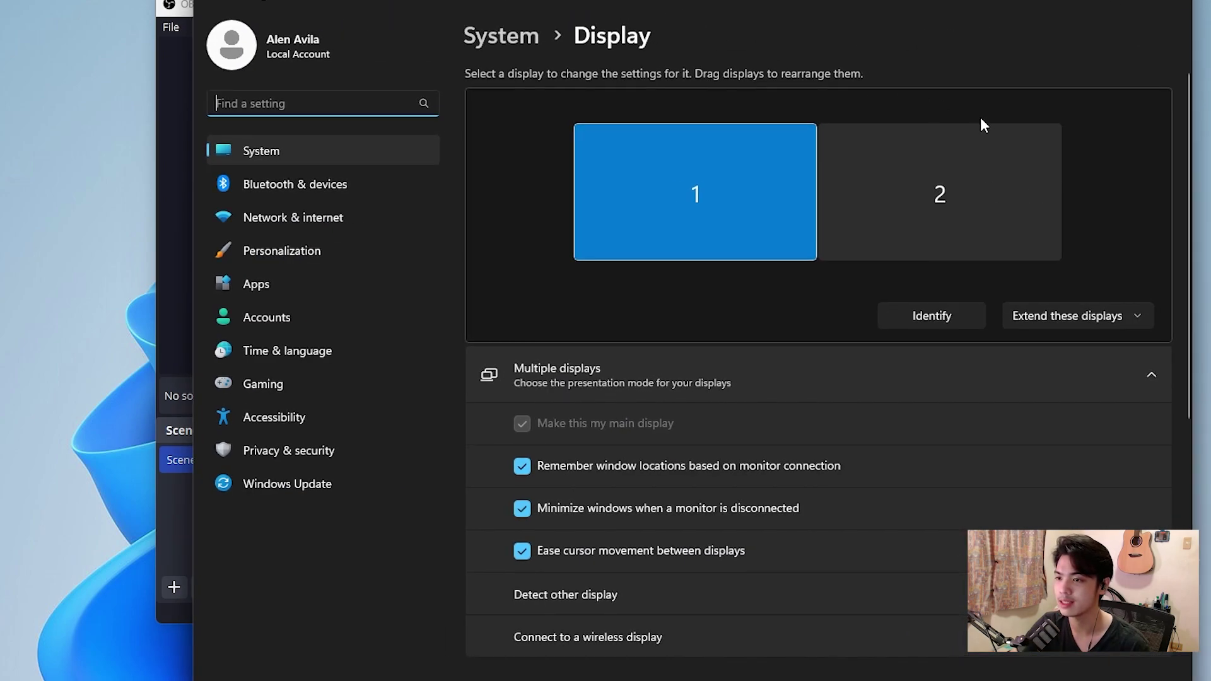
{"action": "scroll", "coordinate": [894, 423], "scroll_direction": "down", "scroll_amount": 7}
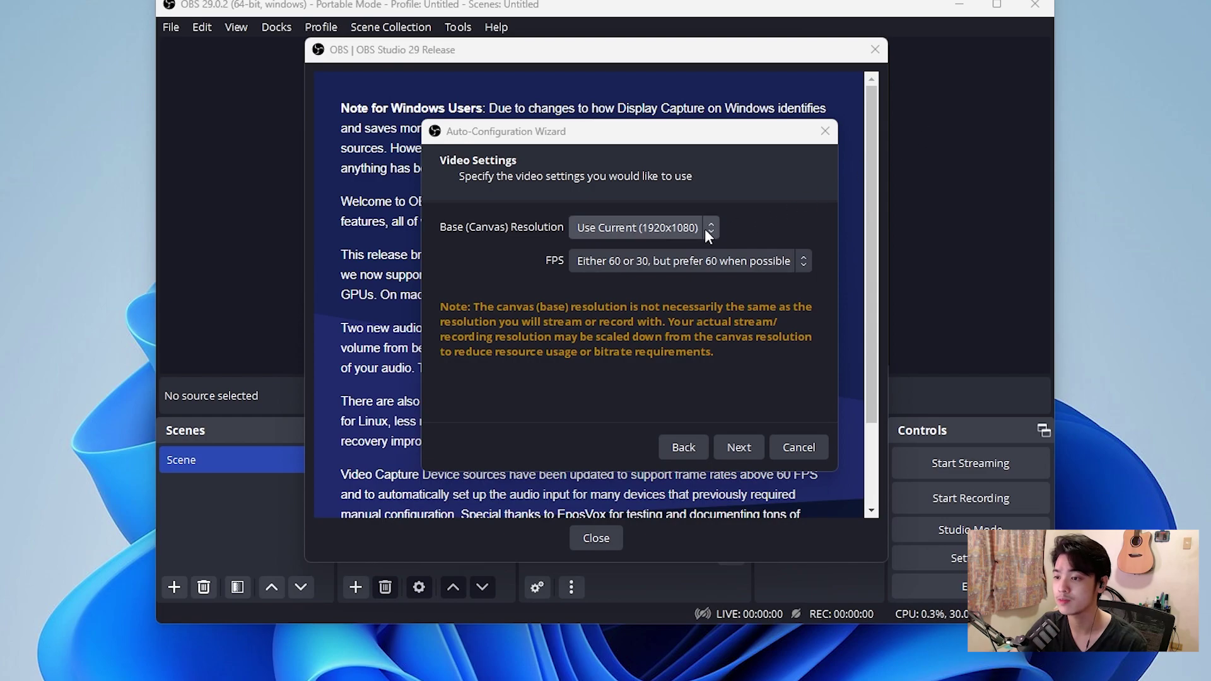
- Set canvas resolution to Display 1 (1920x1080) and FPS to 60, then run to Final Results
{"action": "left_click", "coordinate": [702, 229]}
{"action": "left_click", "coordinate": [676, 263]}
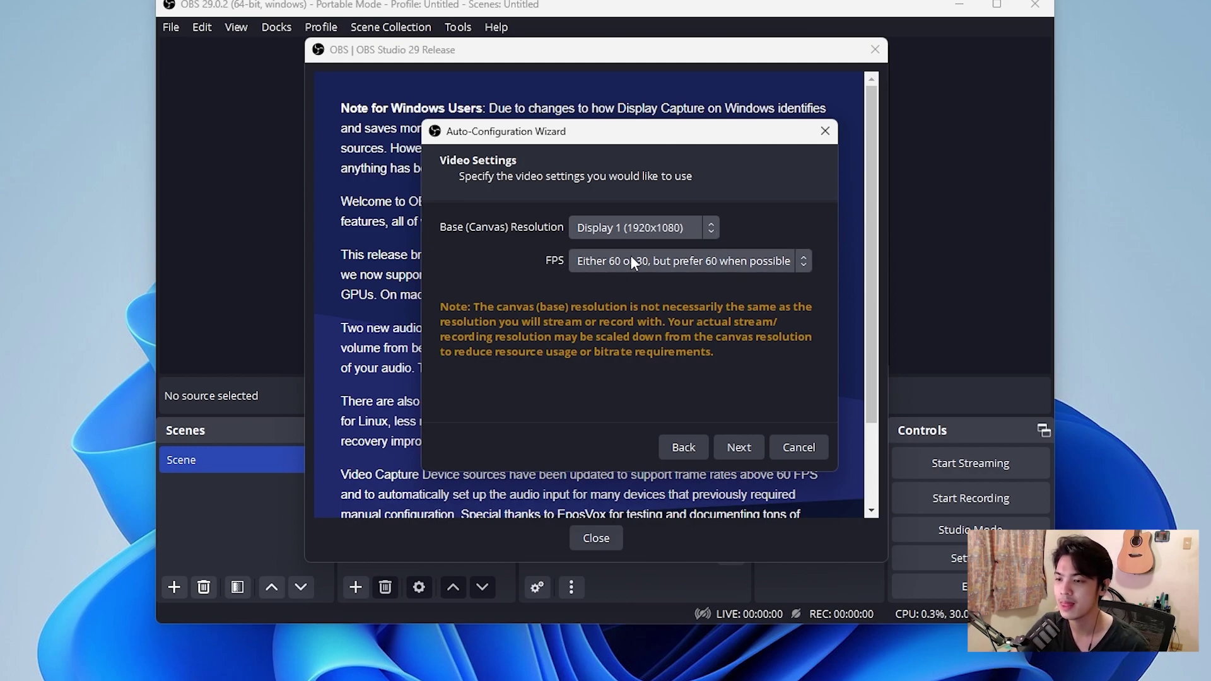
{"action": "left_click", "coordinate": [687, 264]}
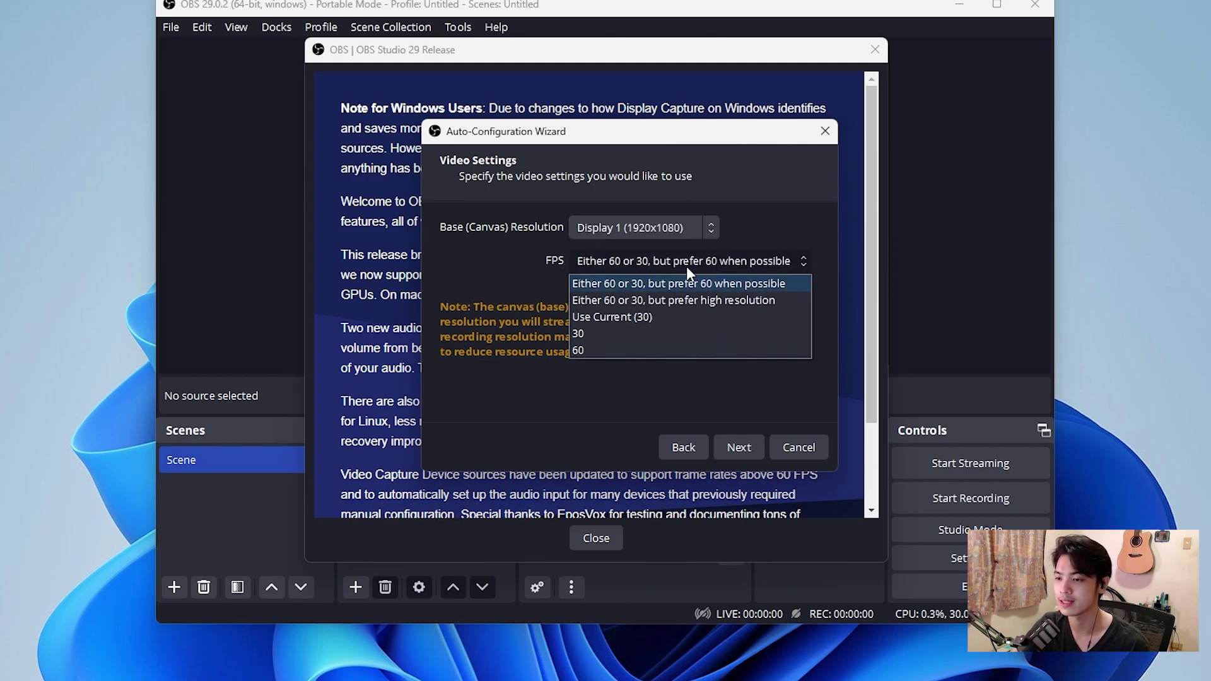
{"action": "left_click", "coordinate": [657, 349]}
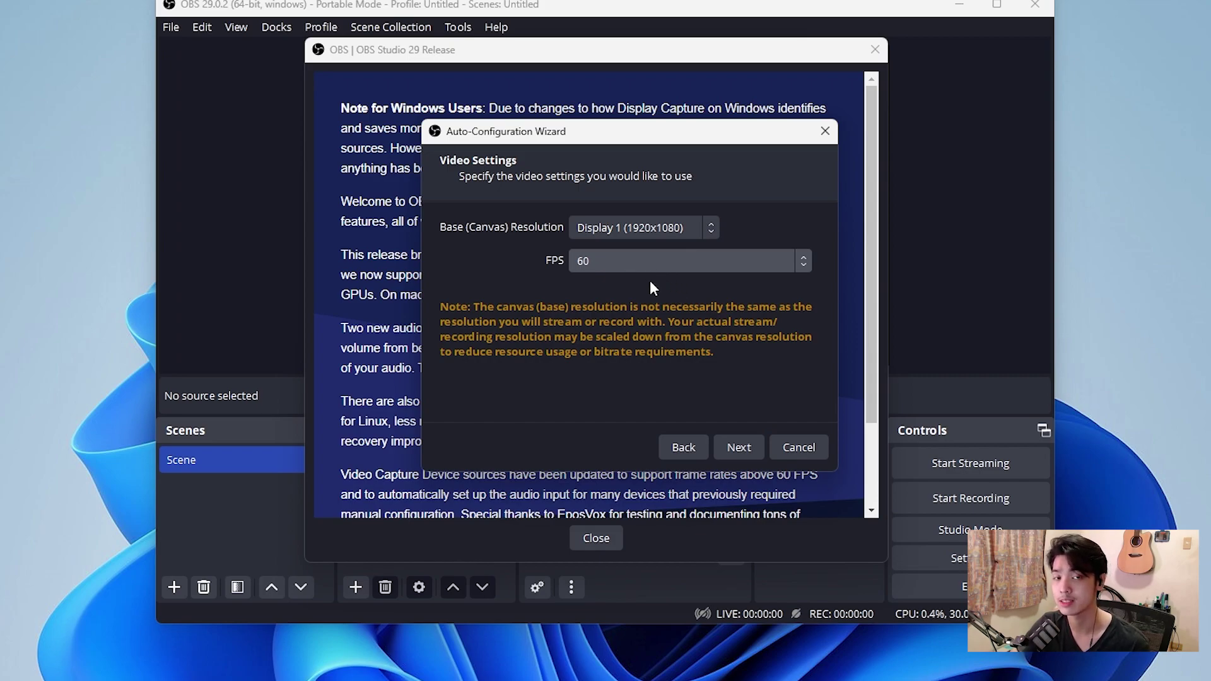
{"action": "left_click", "coordinate": [733, 447]}
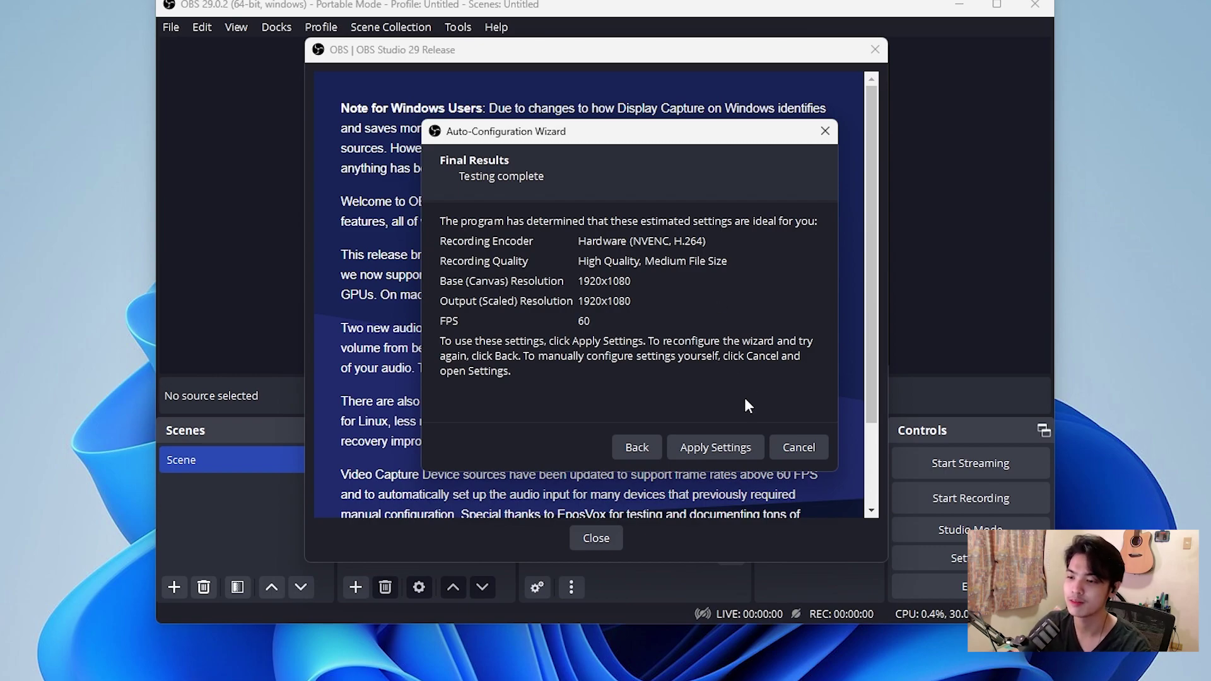
- Apply the recommended NVENC settings and close the OBS 29 release notes
{"action": "left_click", "coordinate": [728, 448]}
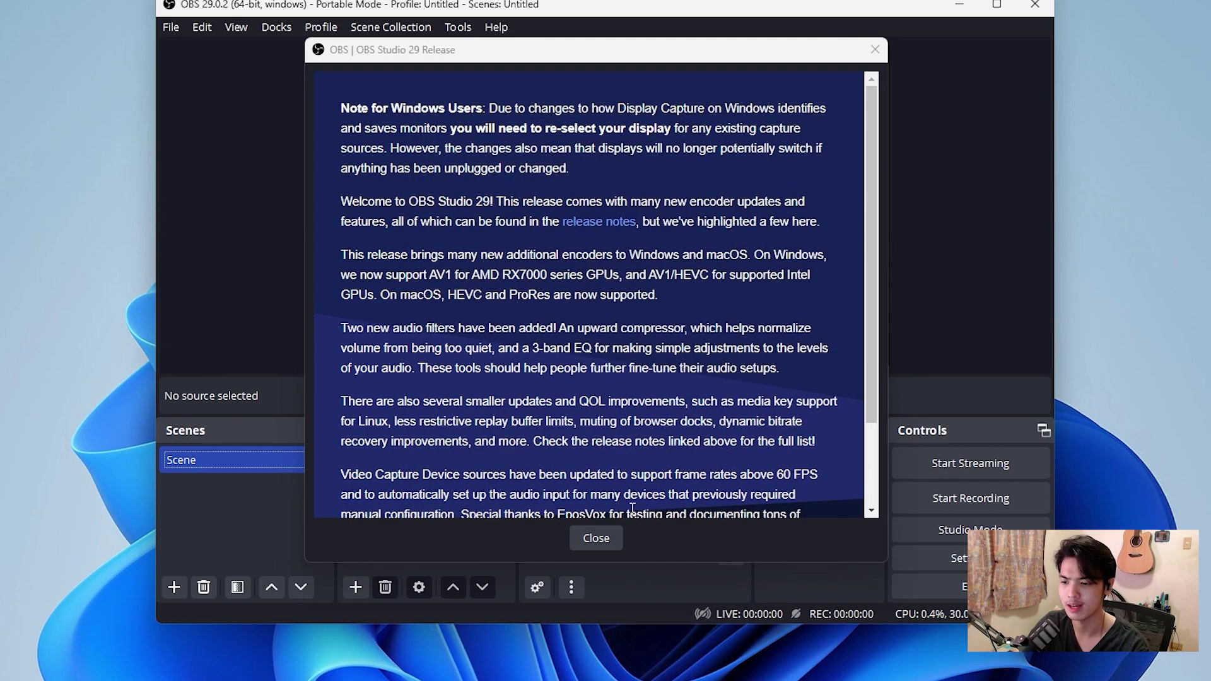
{"action": "left_click", "coordinate": [600, 537]}
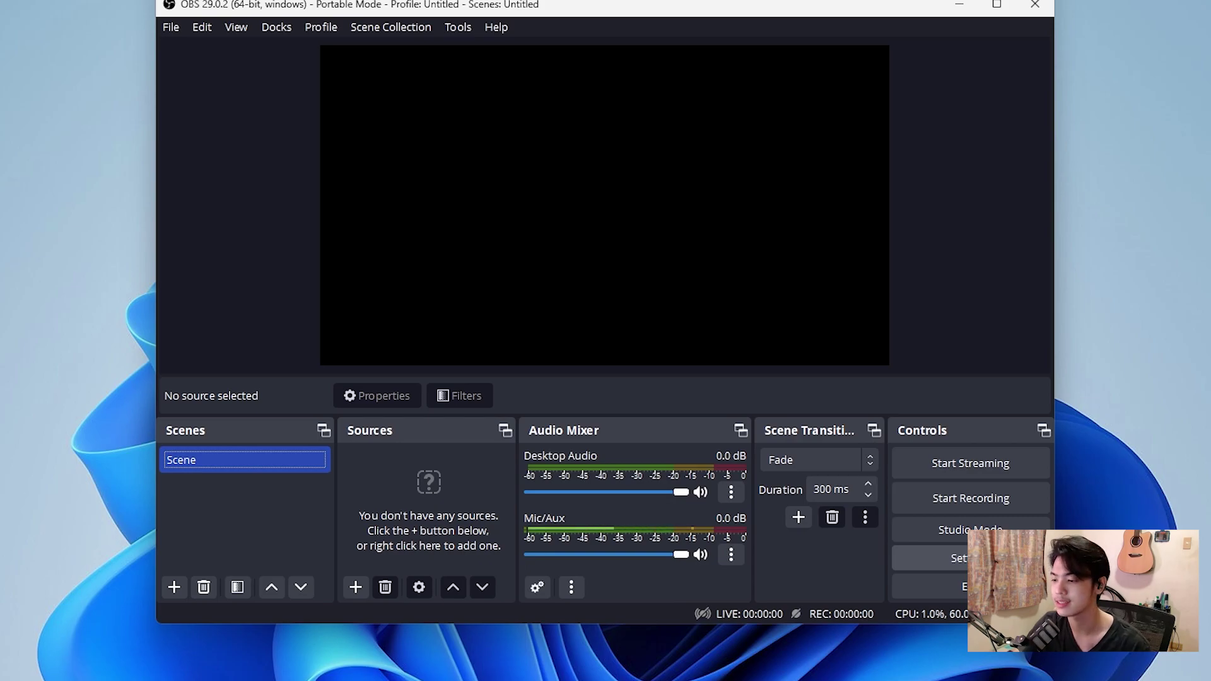
{"action": "left_click", "coordinate": [959, 558]}
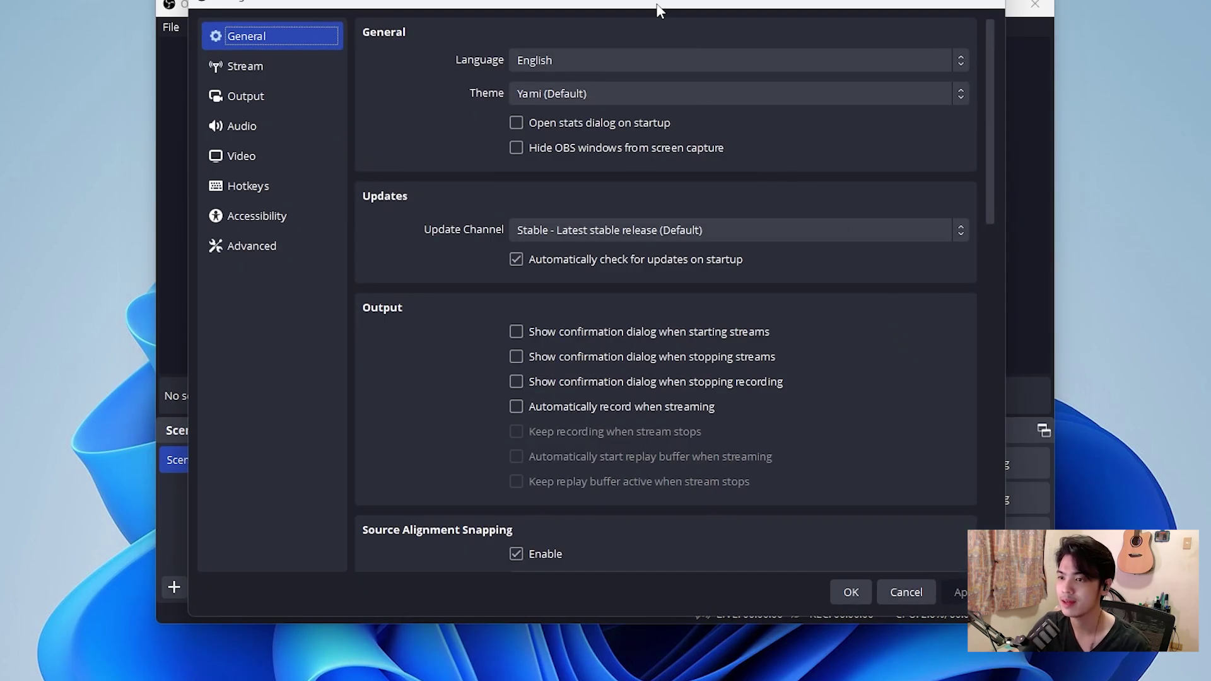
{"action": "left_click_drag", "start_coordinate": [656, 9], "coordinate": [727, 0]}
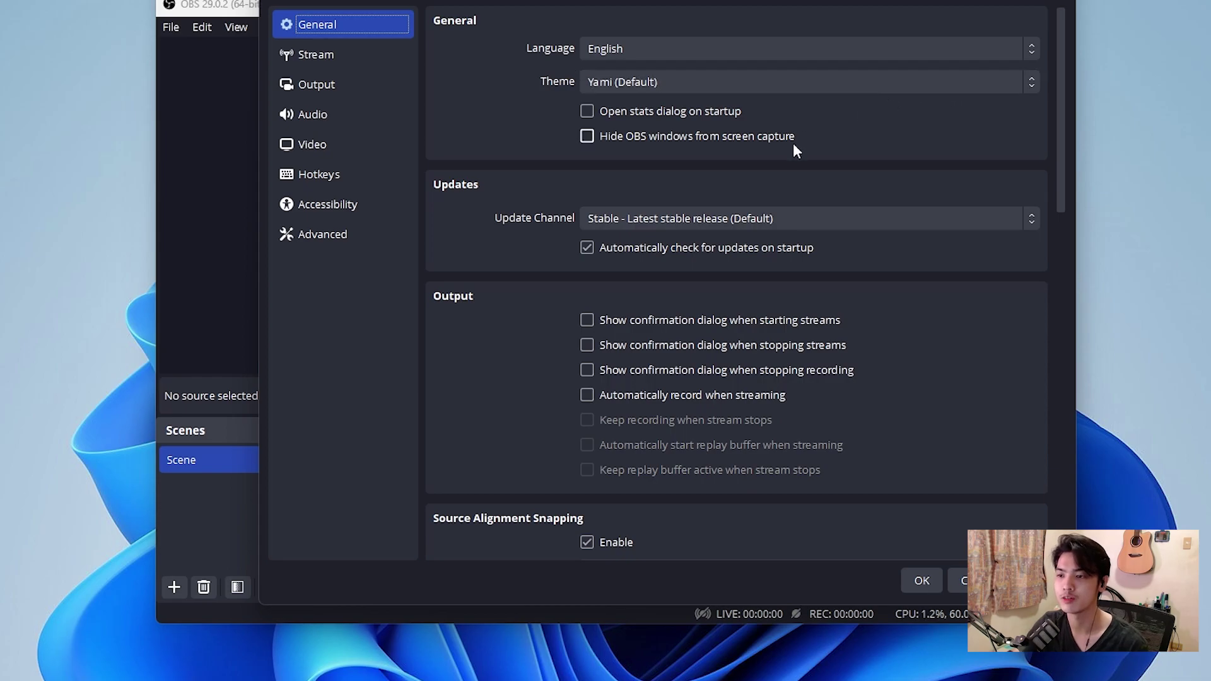
{"action": "left_click", "coordinate": [670, 83]}
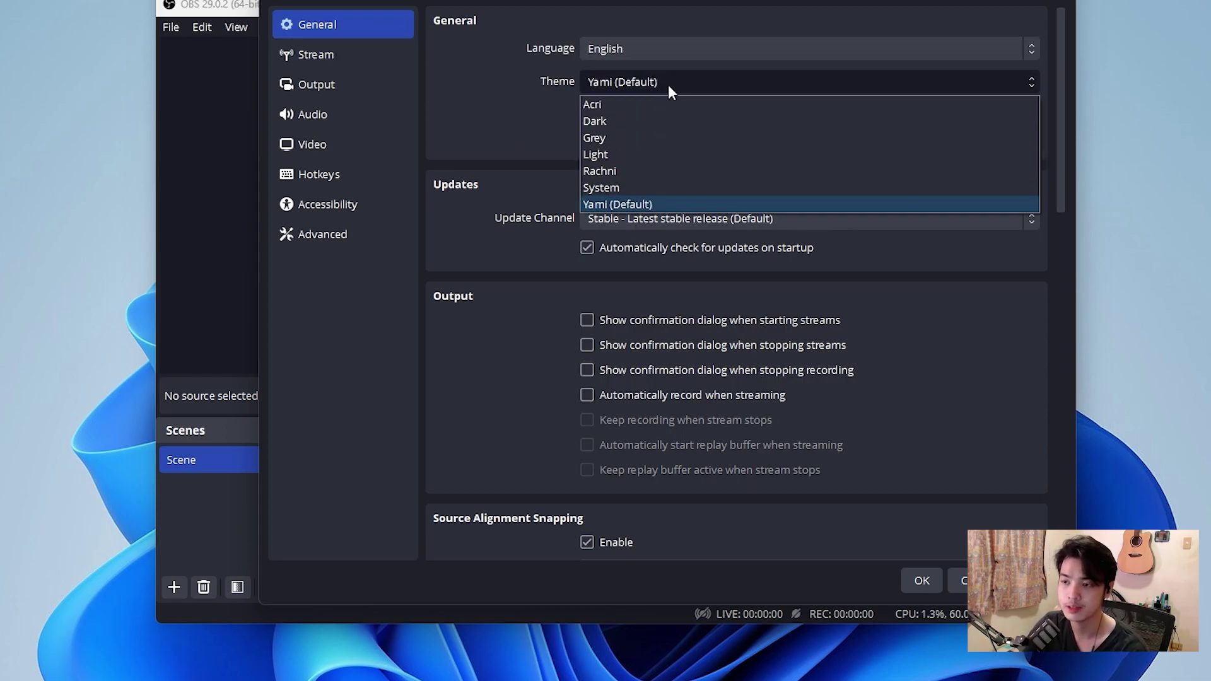
{"action": "left_click", "coordinate": [670, 83]}
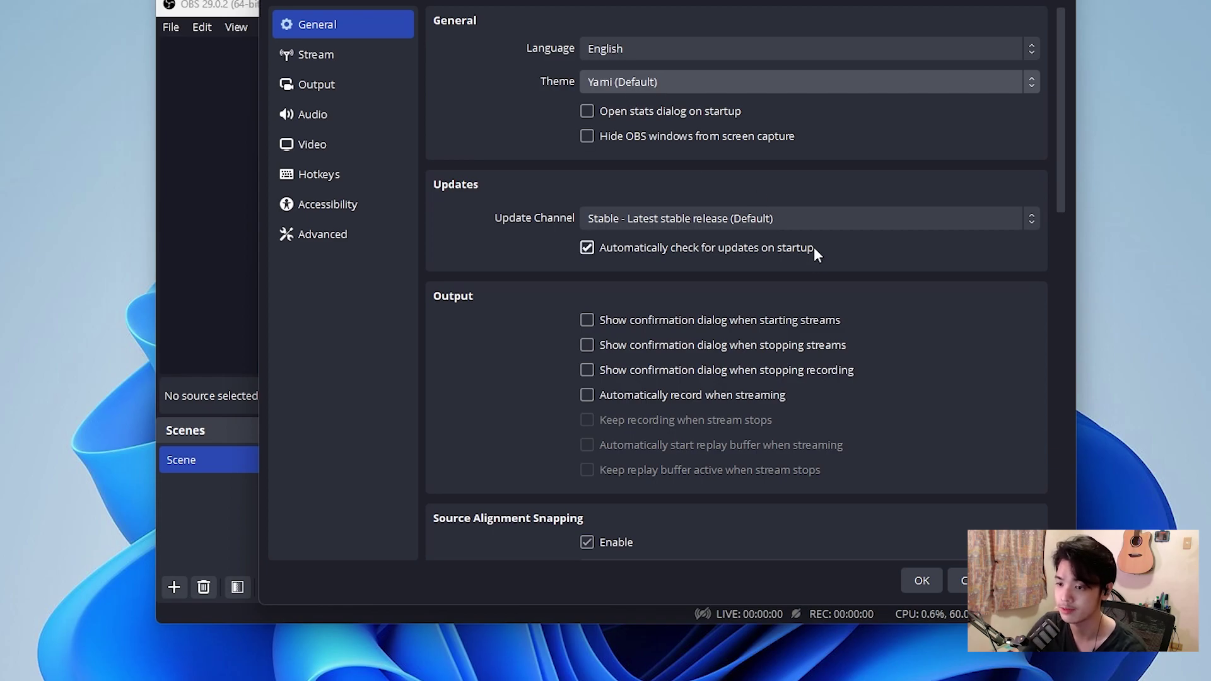
{"action": "left_click", "coordinate": [807, 215]}
{"action": "left_click", "coordinate": [843, 221]}
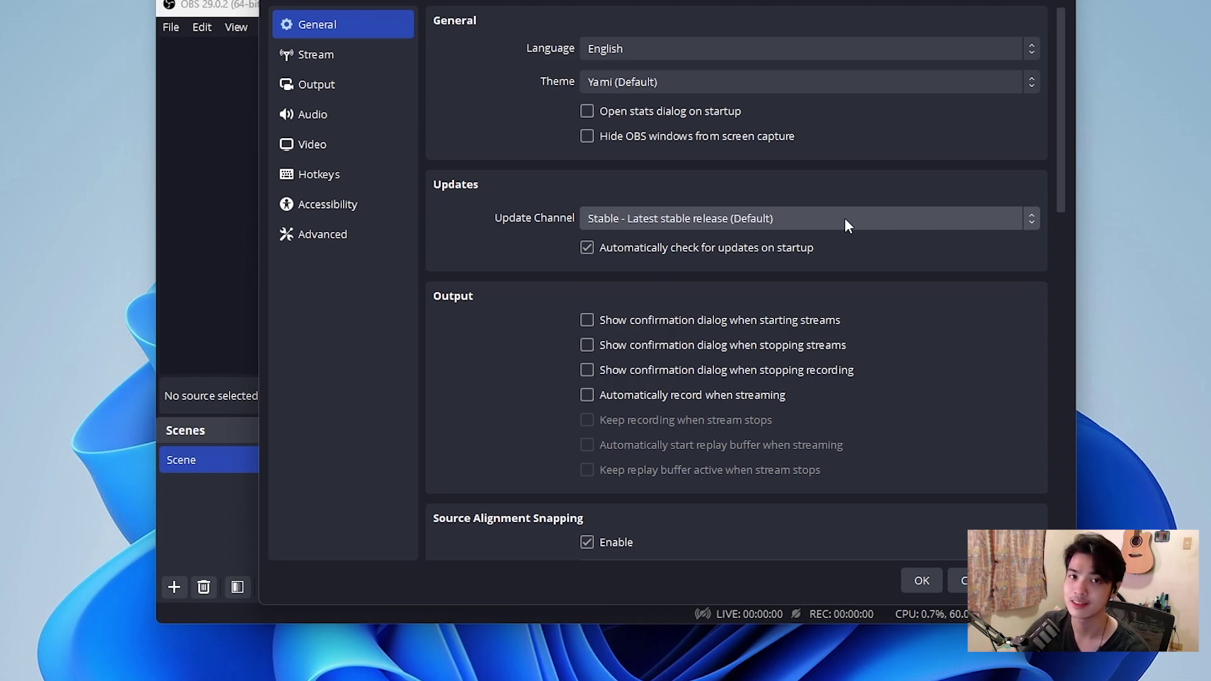
{"action": "scroll", "coordinate": [947, 333], "scroll_direction": "down", "scroll_amount": 2}
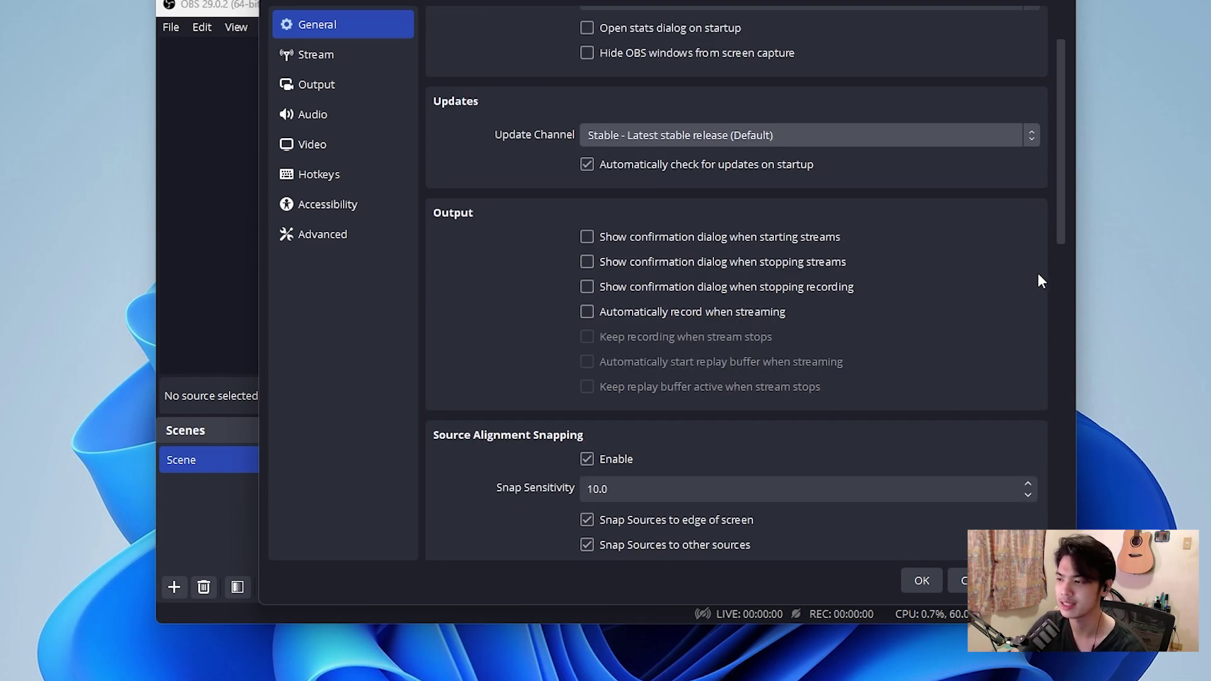
{"action": "left_click_drag", "start_coordinate": [1064, 220], "coordinate": [1067, 275]}
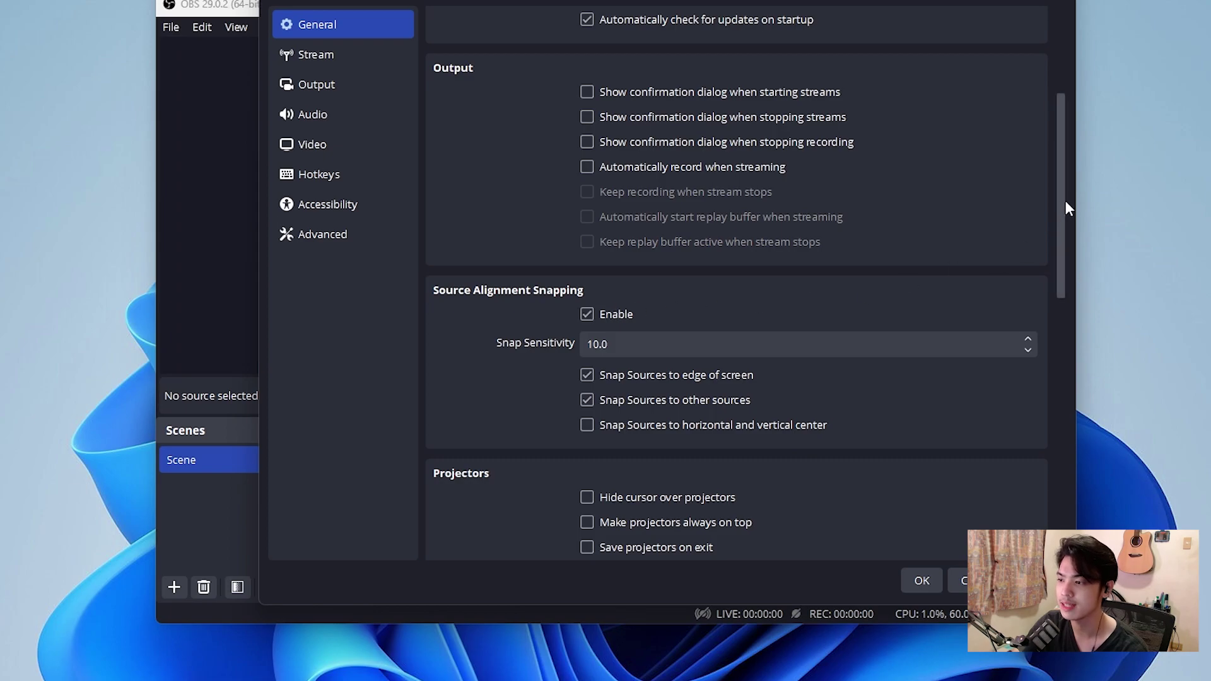
{"action": "scroll", "coordinate": [1061, 183], "scroll_direction": "down", "scroll_amount": 2}
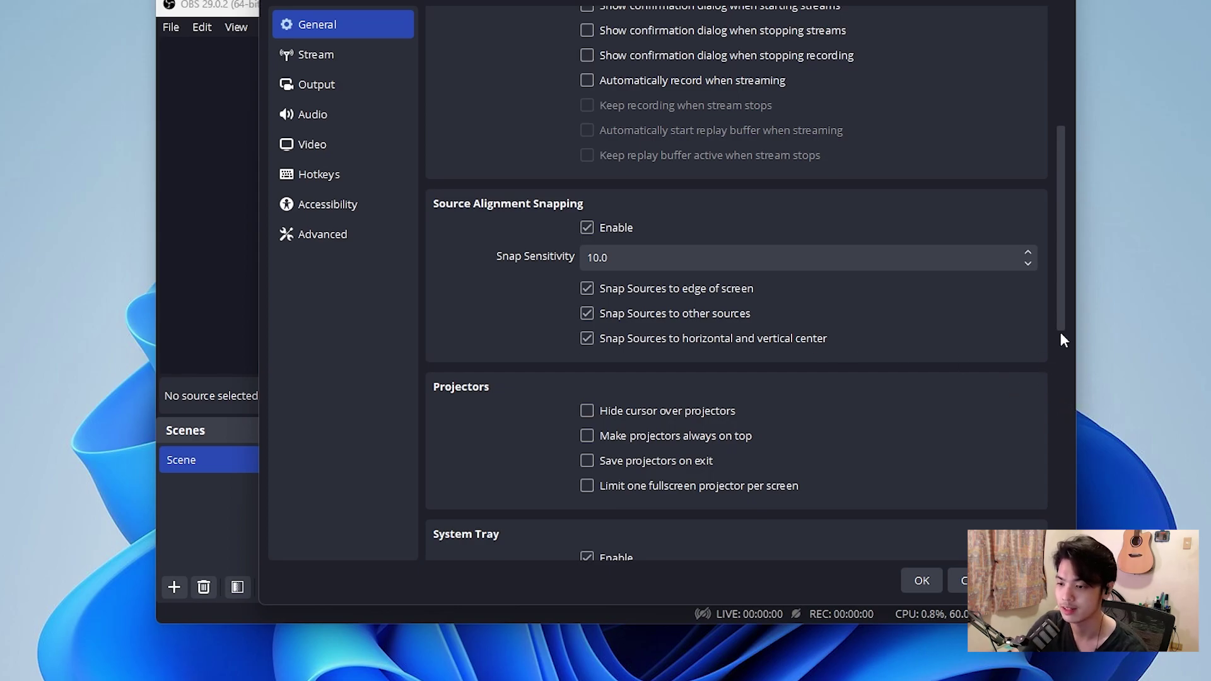
{"action": "left_click_drag", "start_coordinate": [1058, 246], "coordinate": [1063, 407]}
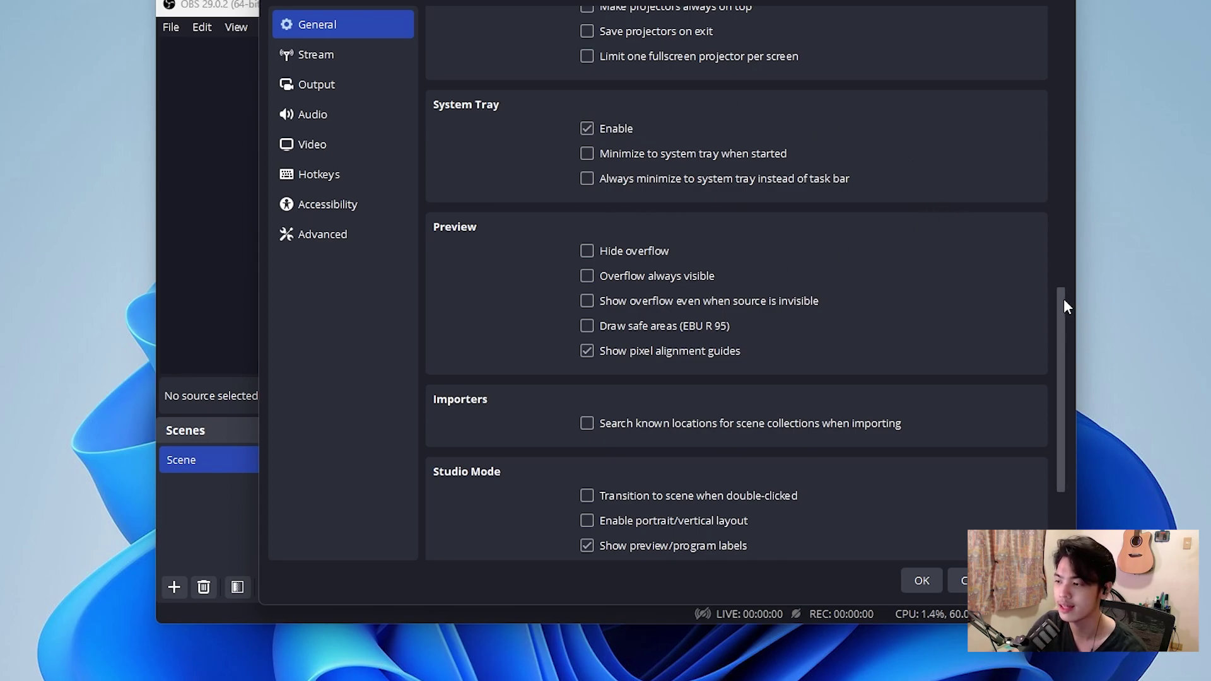
{"action": "left_click_drag", "start_coordinate": [1064, 302], "coordinate": [1066, 382]}
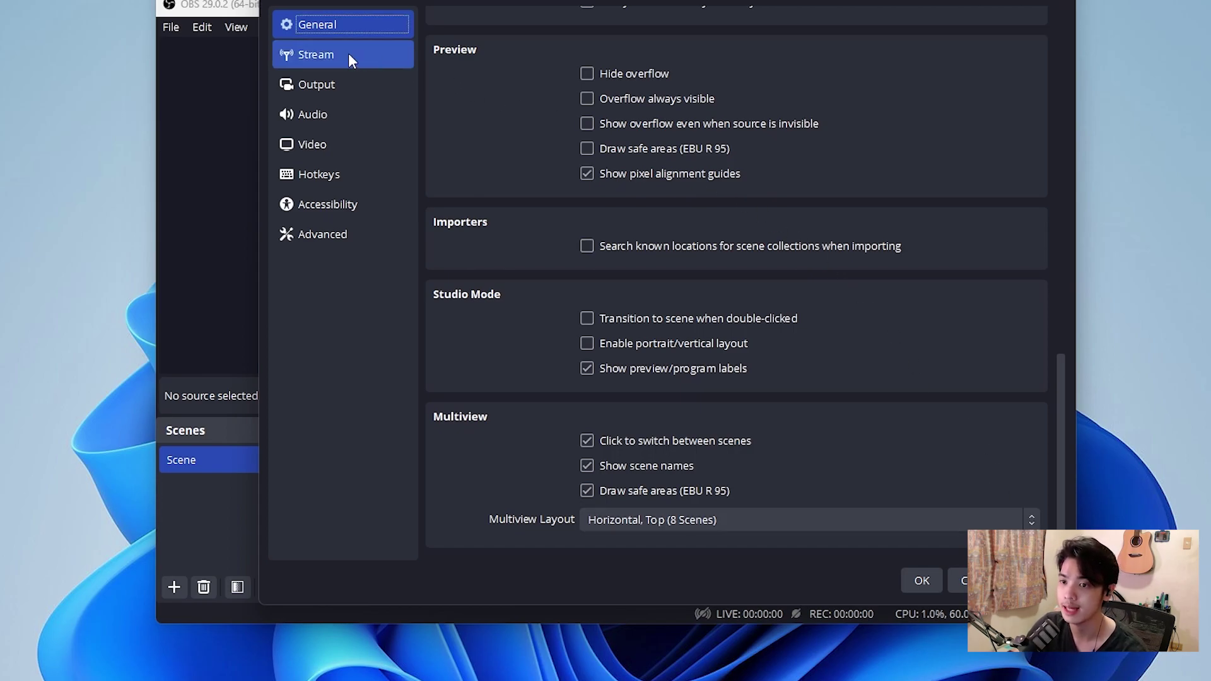
- Switch Output Mode to Advanced and choose the NVIDIA NVENC H.264 stream encoder
{"action": "left_click", "coordinate": [352, 87]}
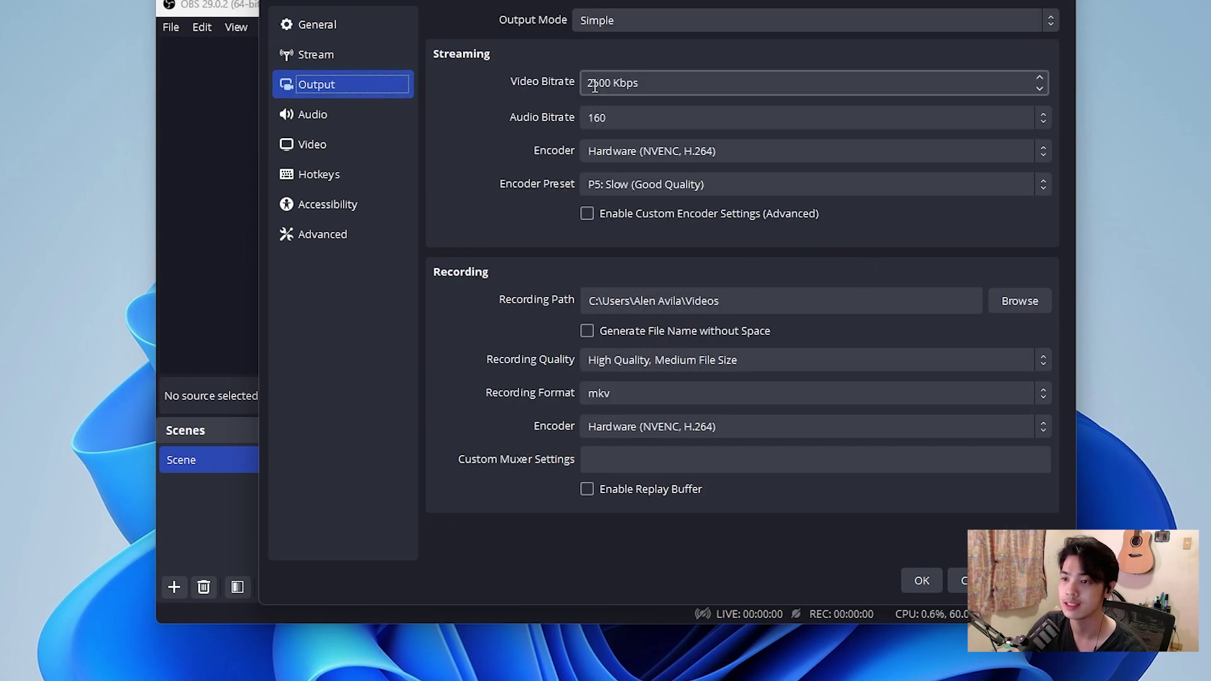
{"action": "left_click", "coordinate": [698, 25]}
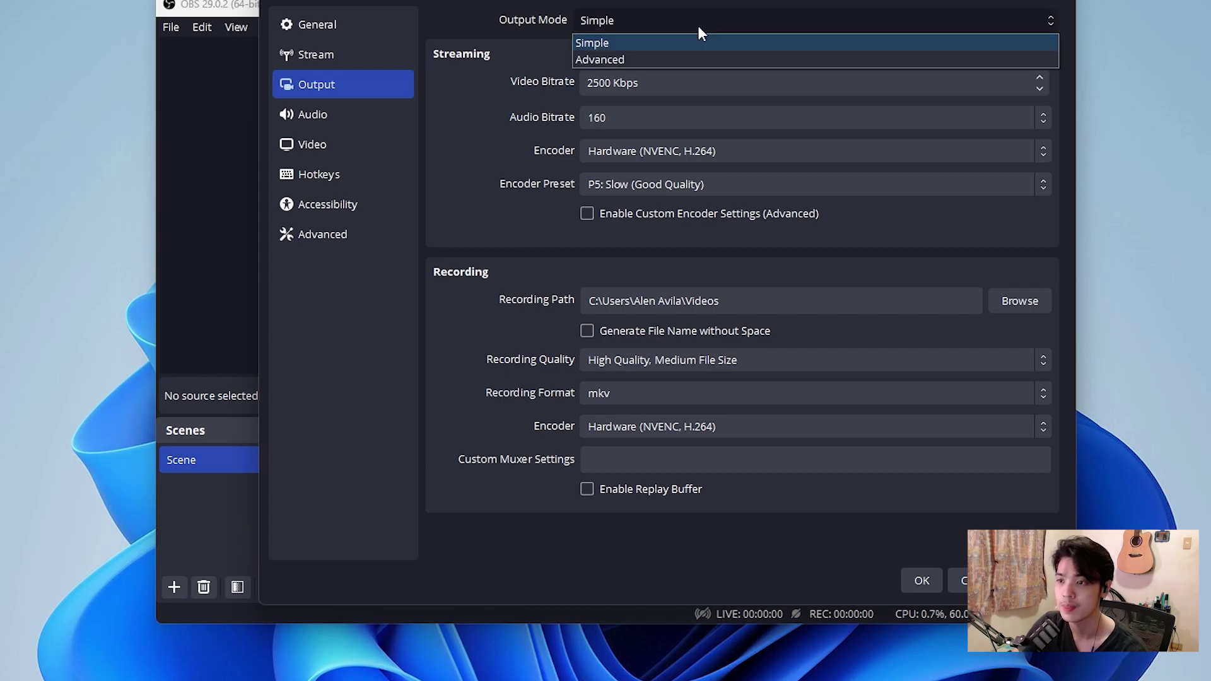
{"action": "left_click", "coordinate": [662, 59]}
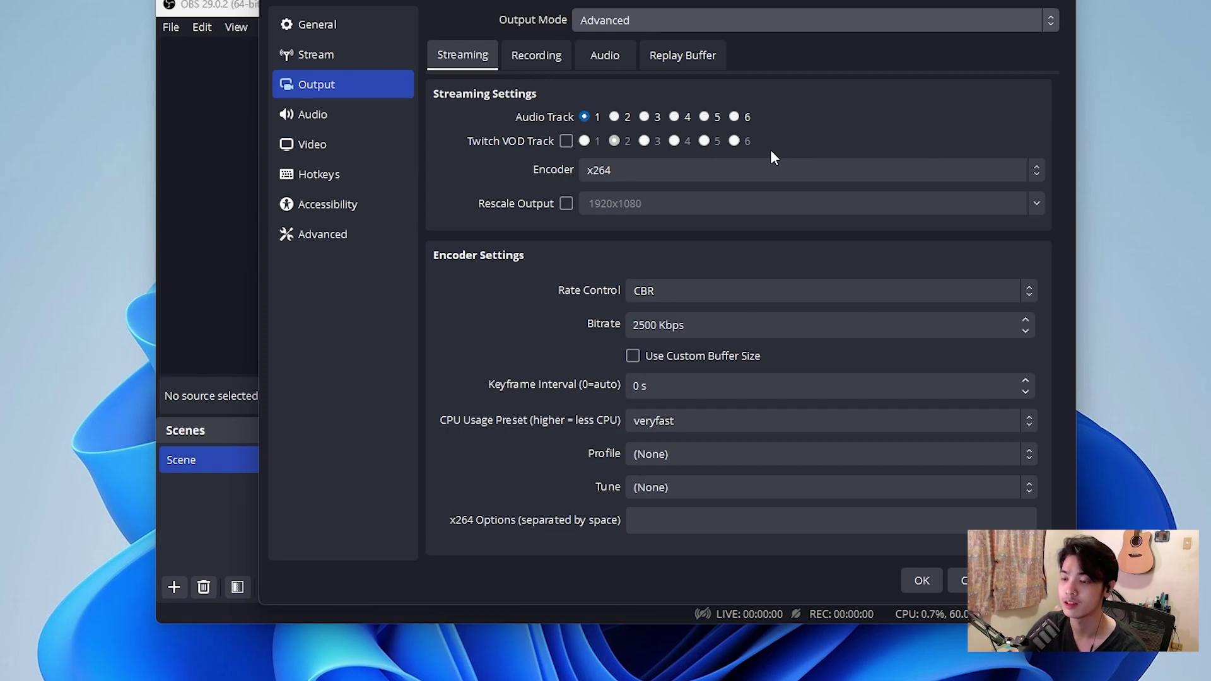
{"action": "left_click", "coordinate": [645, 174]}
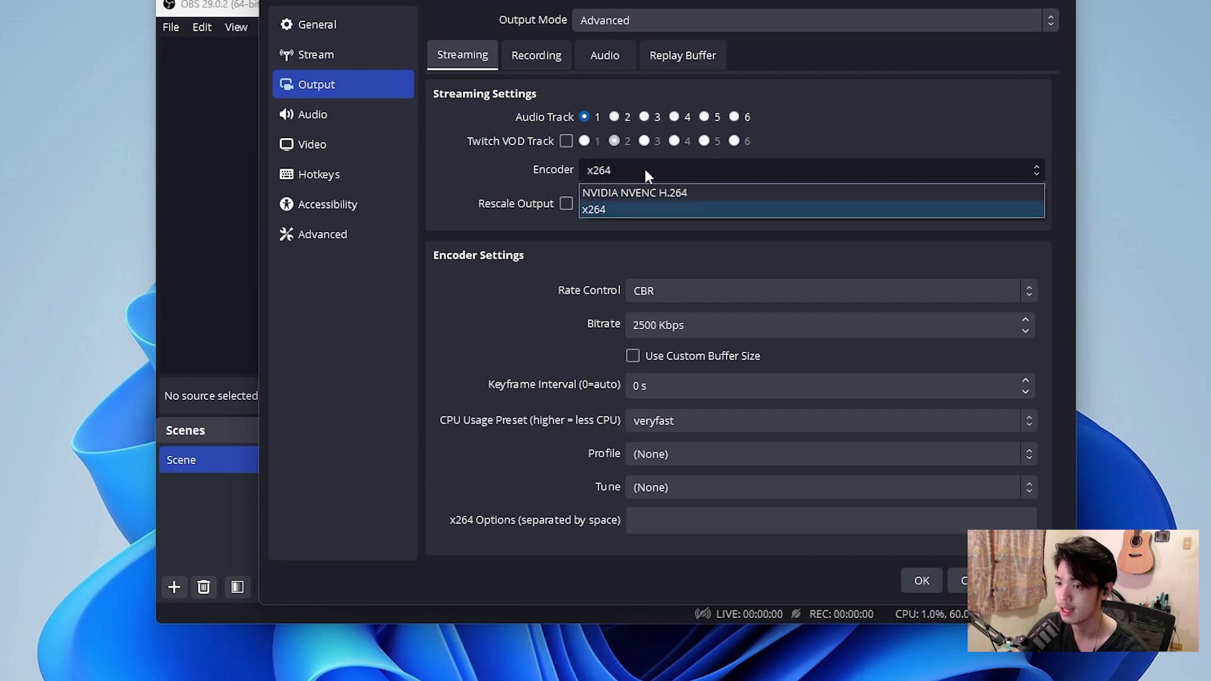
{"action": "left_click", "coordinate": [734, 193]}
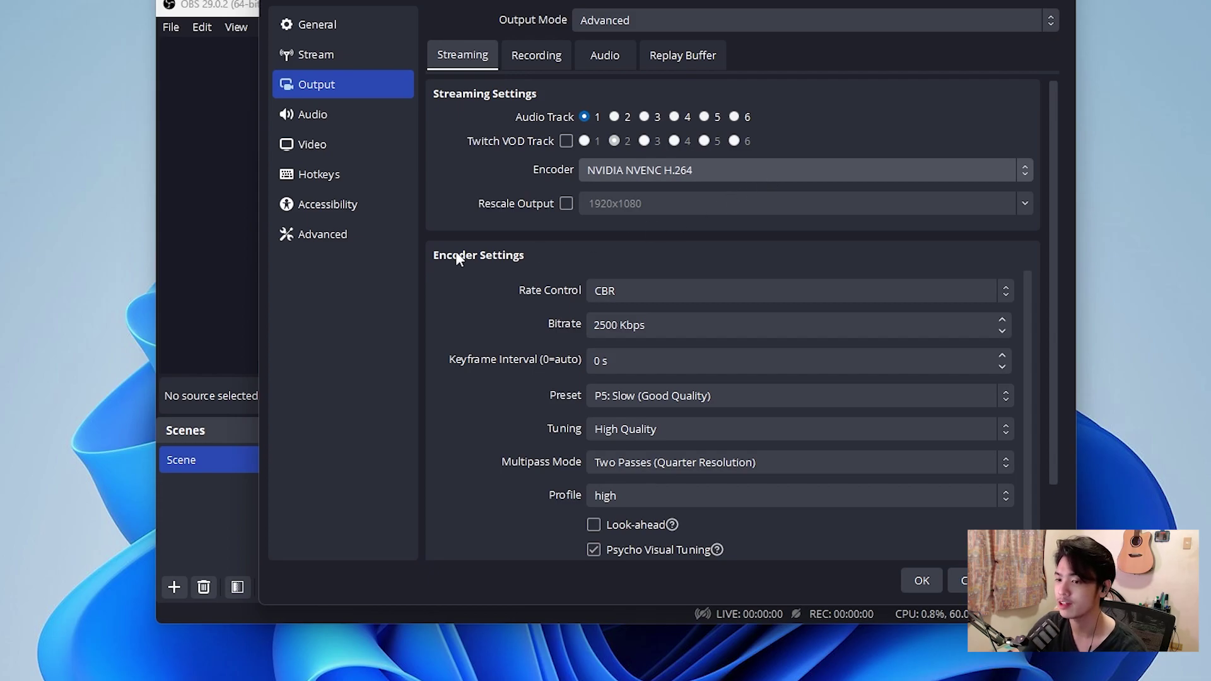
- Set the stream bitrate to 6000 Kbps and the keyframe interval to 2 s
{"action": "scroll", "coordinate": [534, 252], "scroll_direction": "down", "scroll_amount": 2}
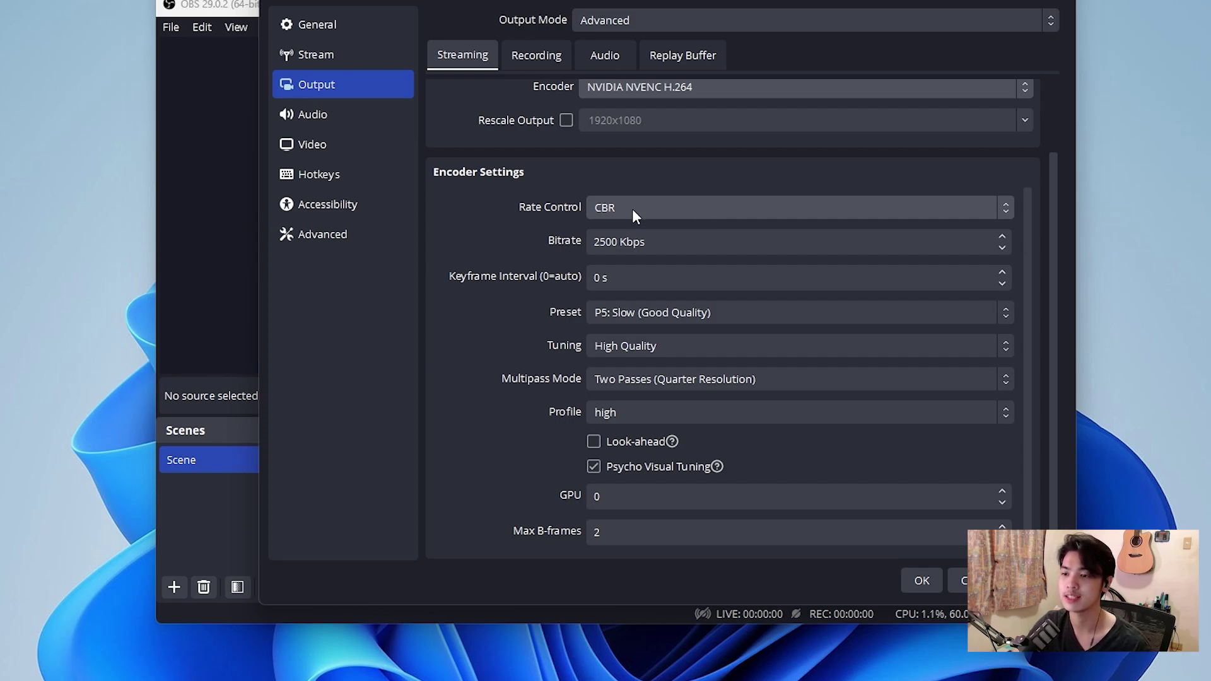
{"action": "left_click_drag", "start_coordinate": [700, 244], "coordinate": [501, 241]}
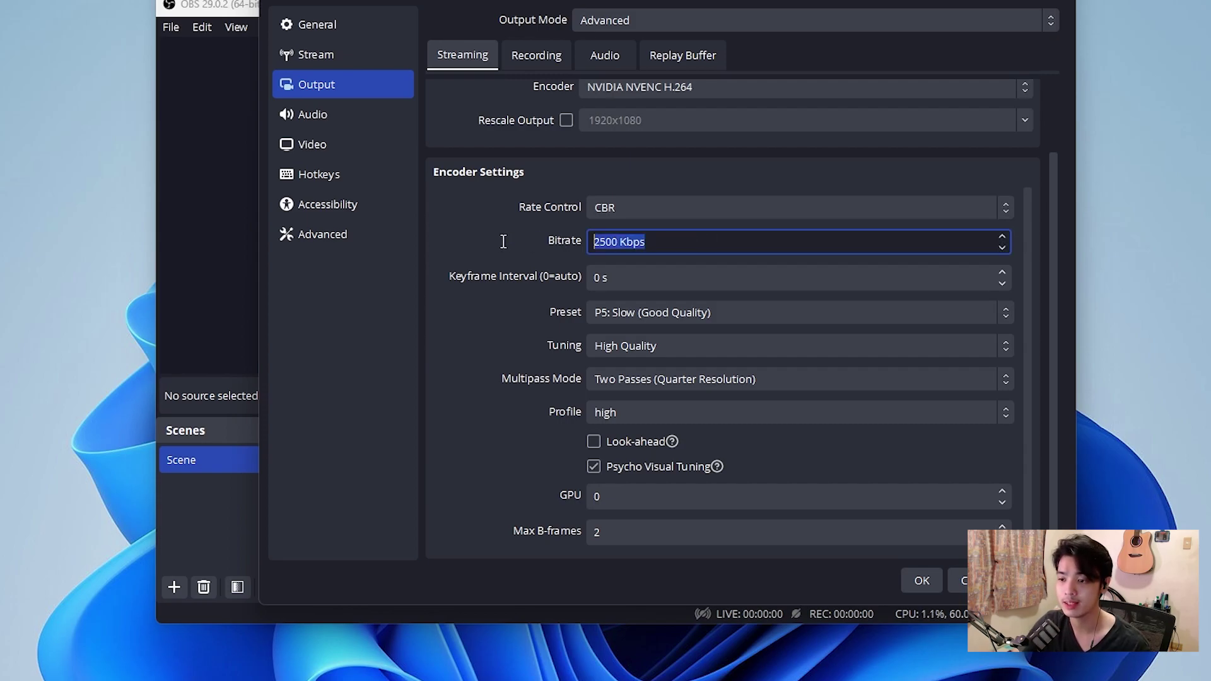
{"action": "type", "text": "6000"}
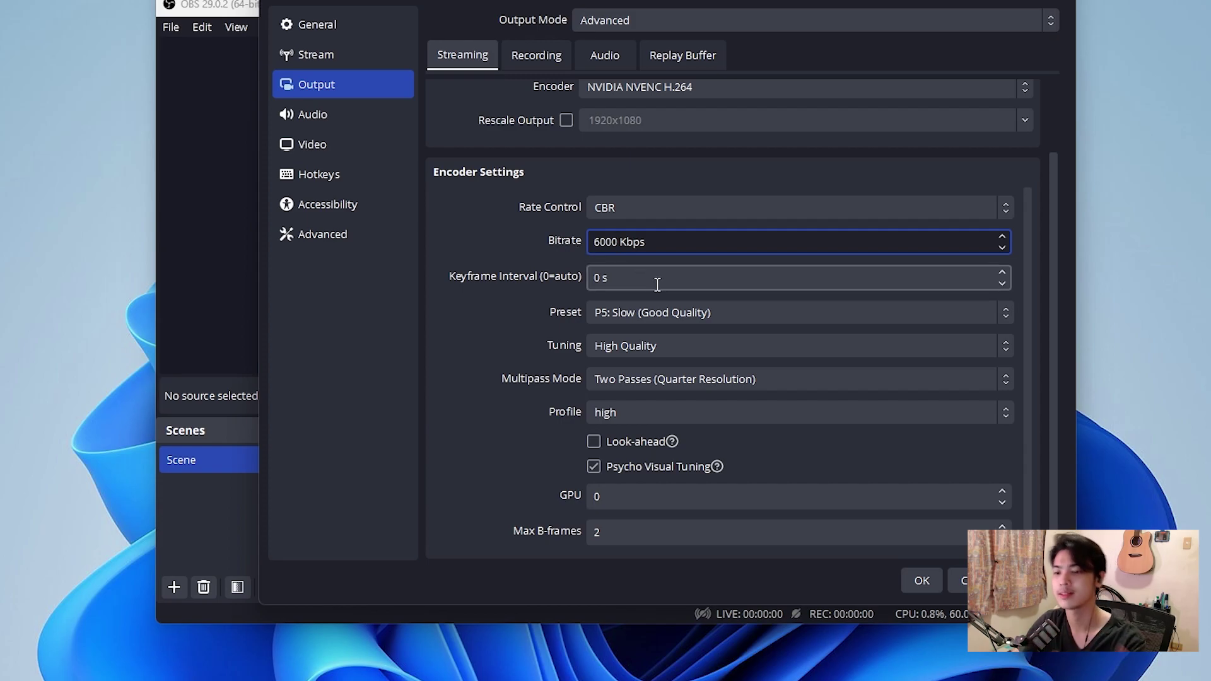
{"action": "left_click_drag", "start_coordinate": [664, 241], "coordinate": [543, 252]}
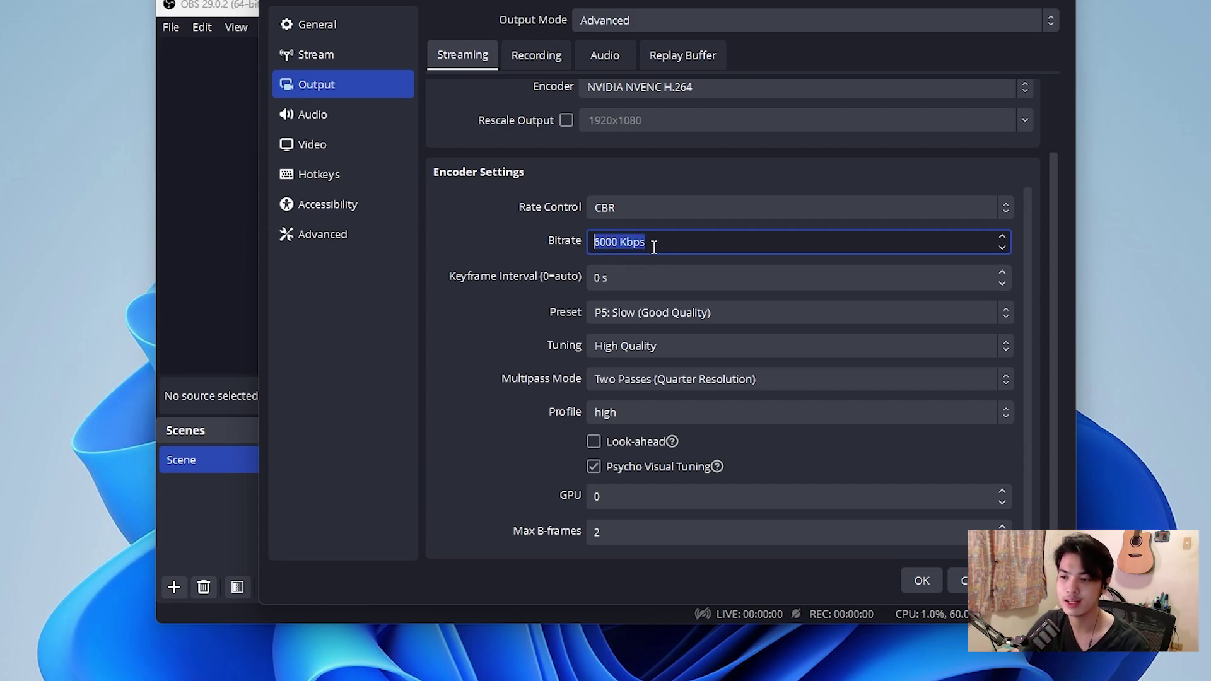
{"action": "left_click", "coordinate": [670, 244]}
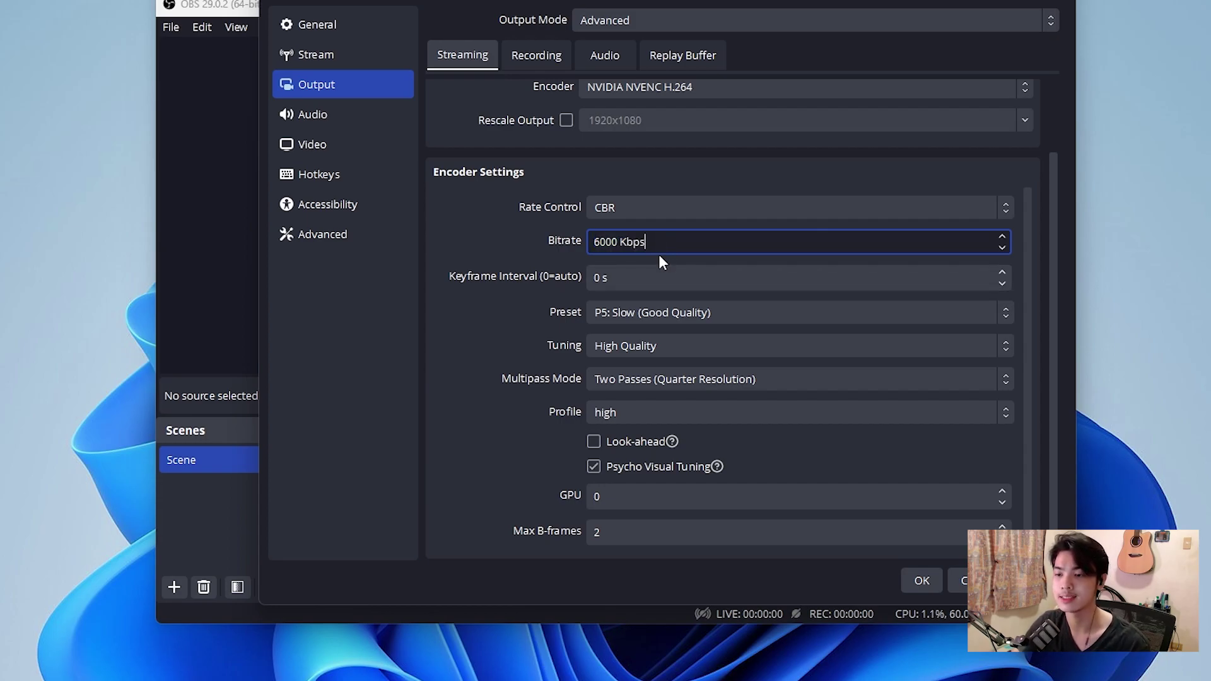
{"action": "double_click", "coordinate": [676, 282]}
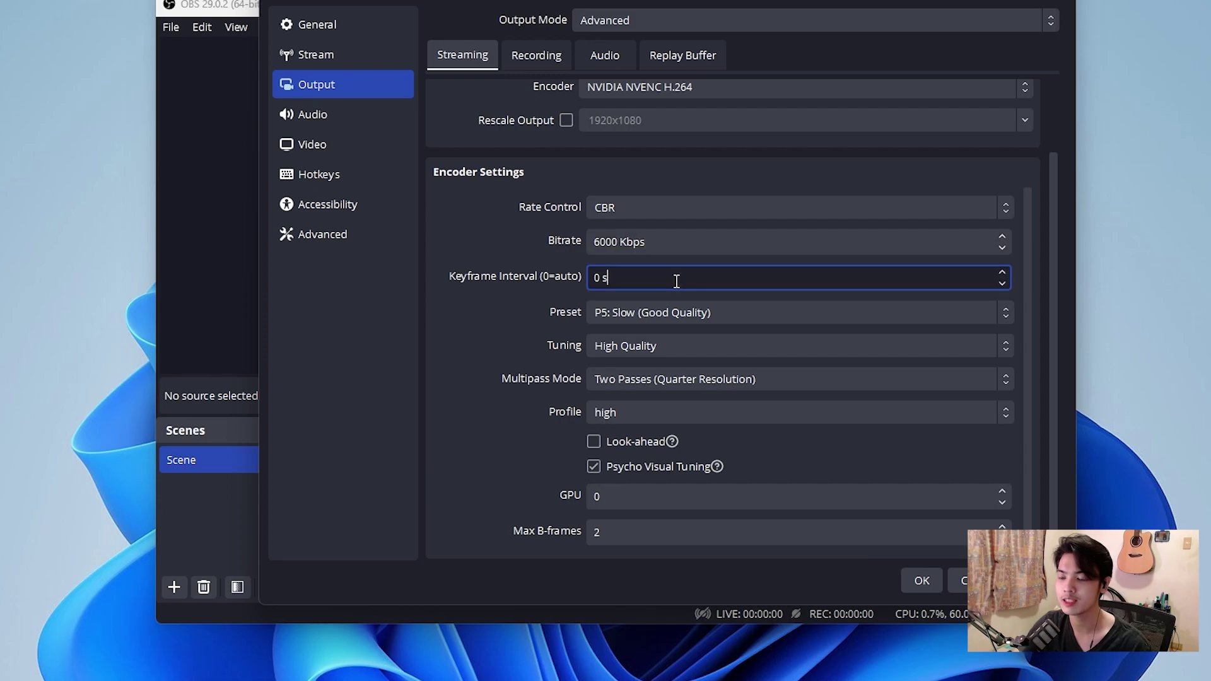
{"action": "type", "text": "2"}
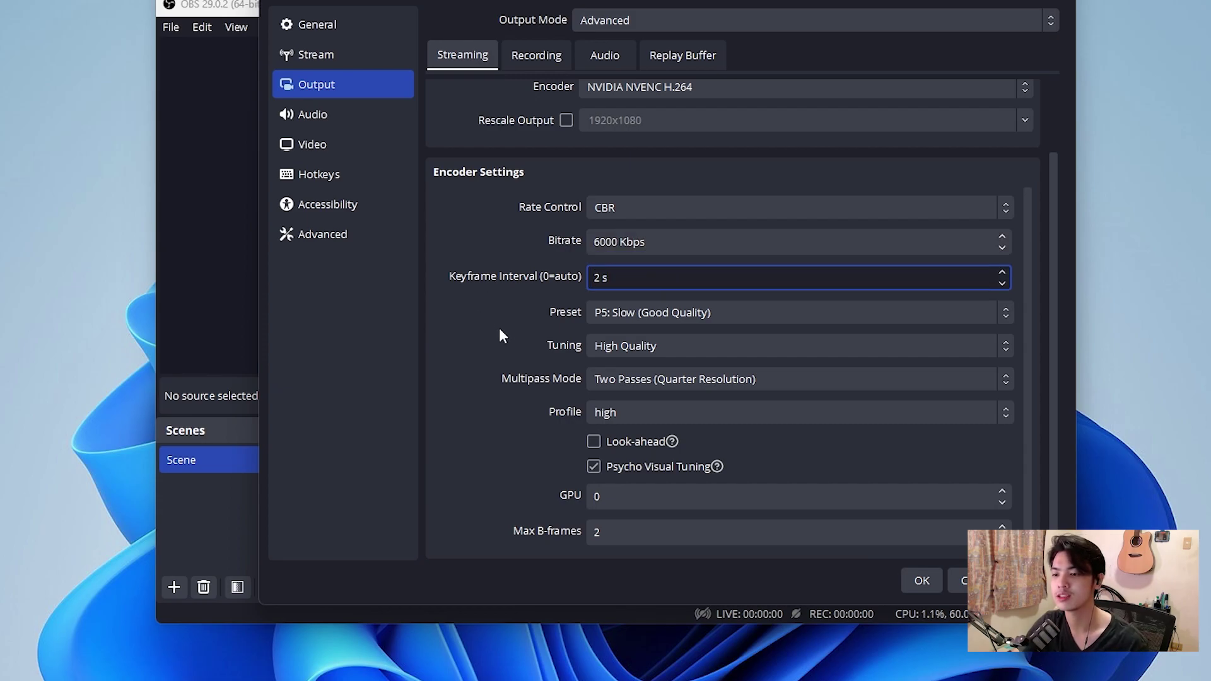
{"action": "left_click", "coordinate": [506, 336]}
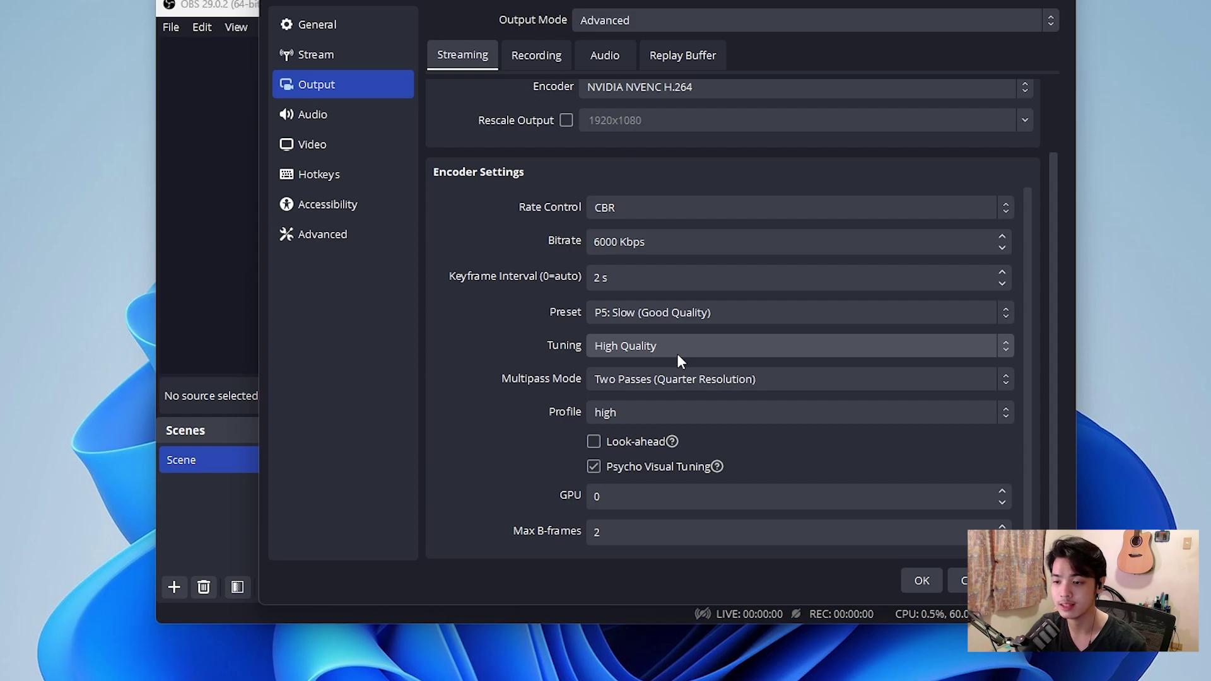
- Set Multipass Mode to Two Passes (Full Resolution) and uncheck Psycho Visual Tuning
{"action": "left_click", "coordinate": [635, 387]}
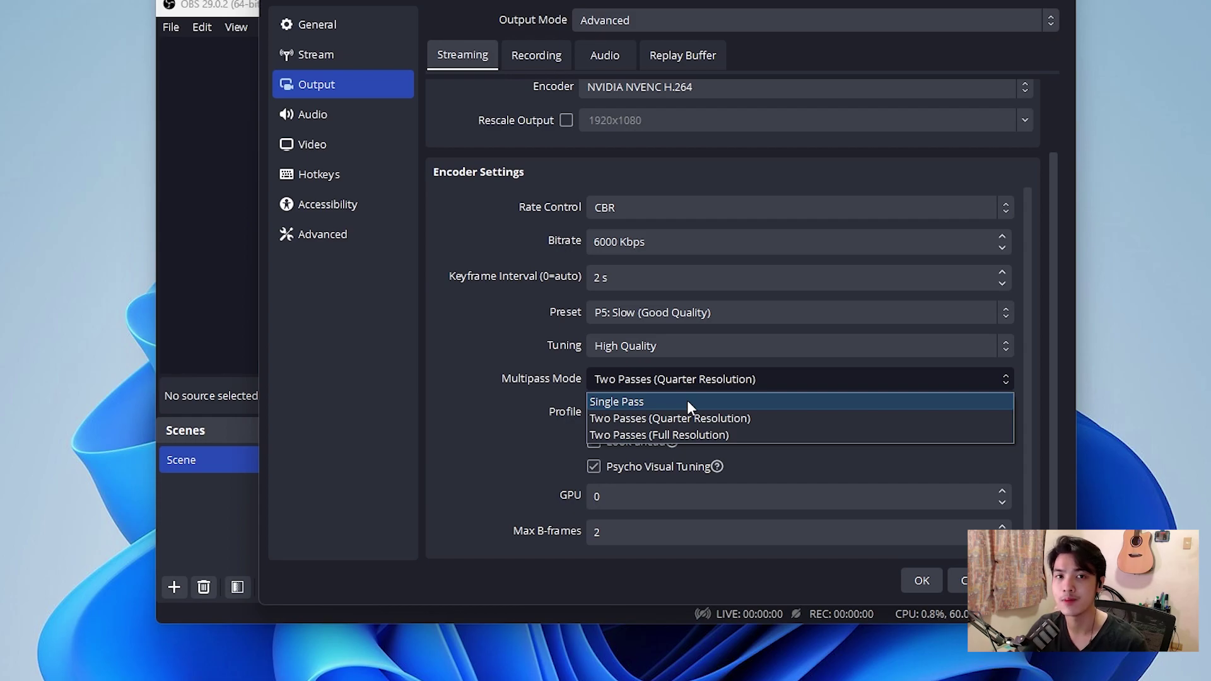
{"action": "left_click", "coordinate": [697, 435]}
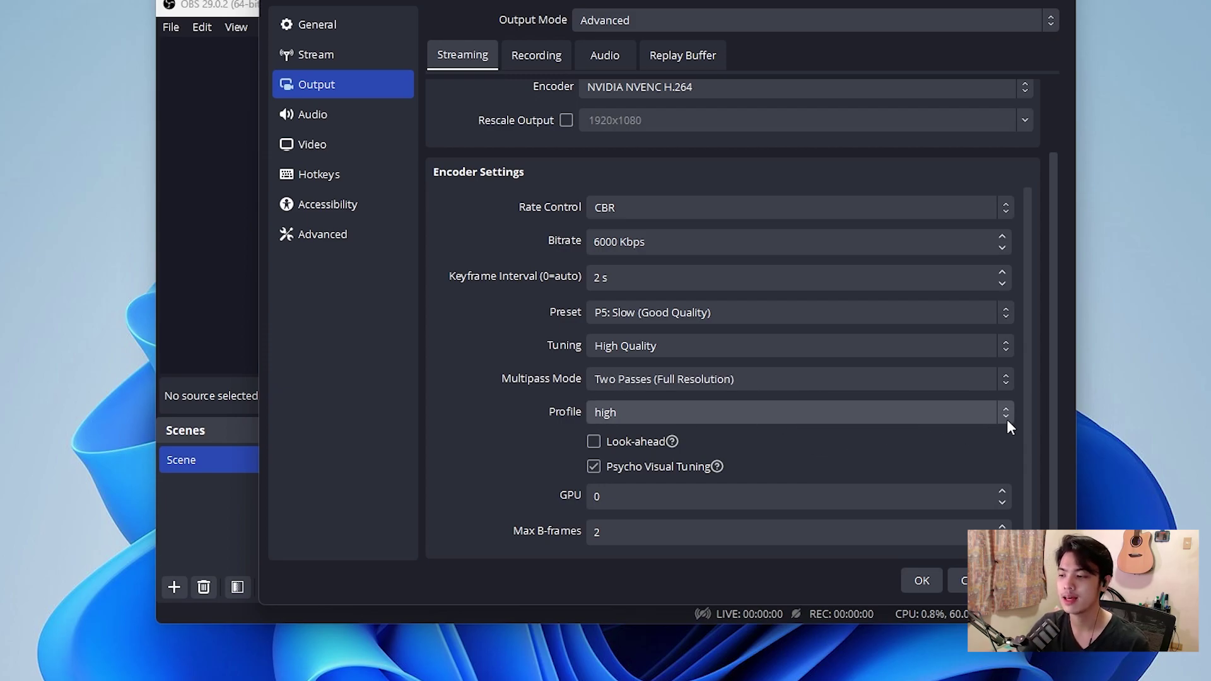
{"action": "scroll", "coordinate": [1027, 393], "scroll_direction": "down", "scroll_amount": 1}
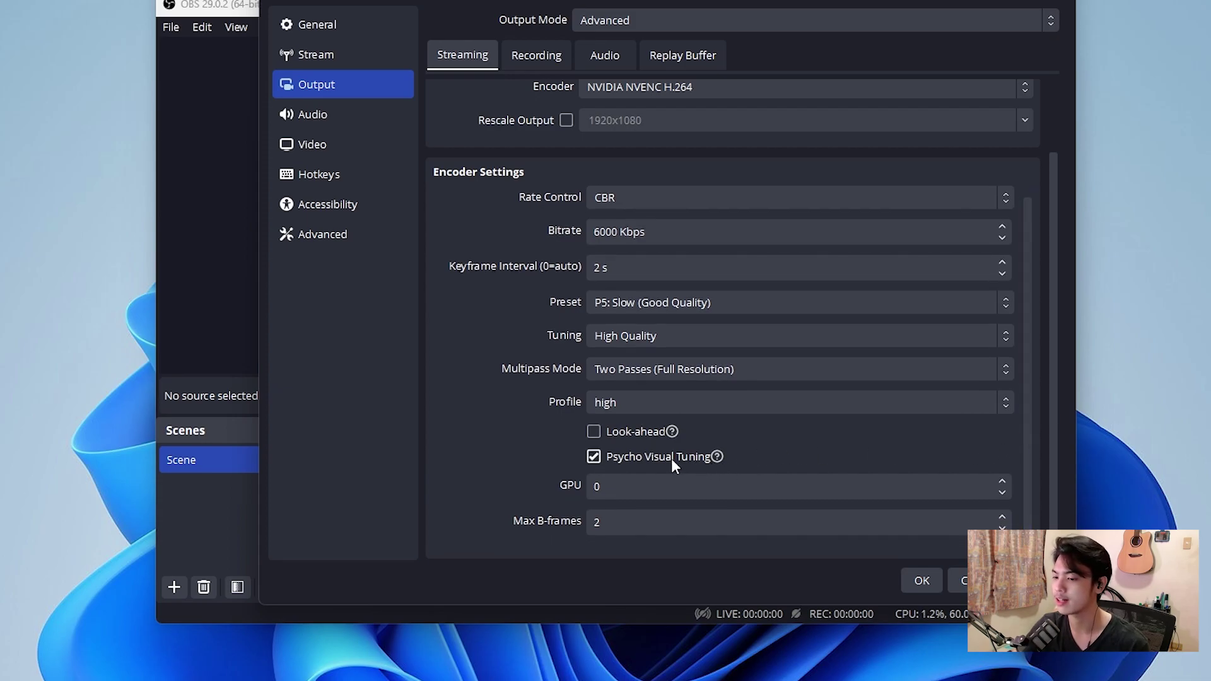
{"action": "mouse_move", "coordinate": [671, 460]}
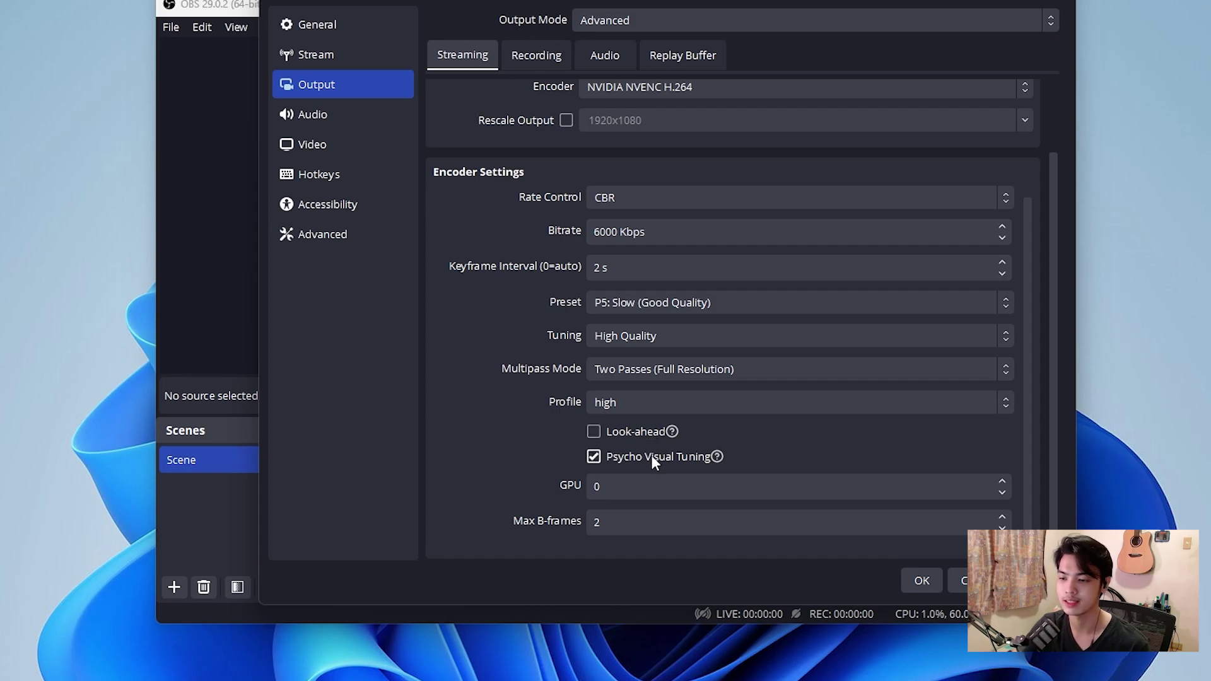
{"action": "left_click", "coordinate": [651, 455]}
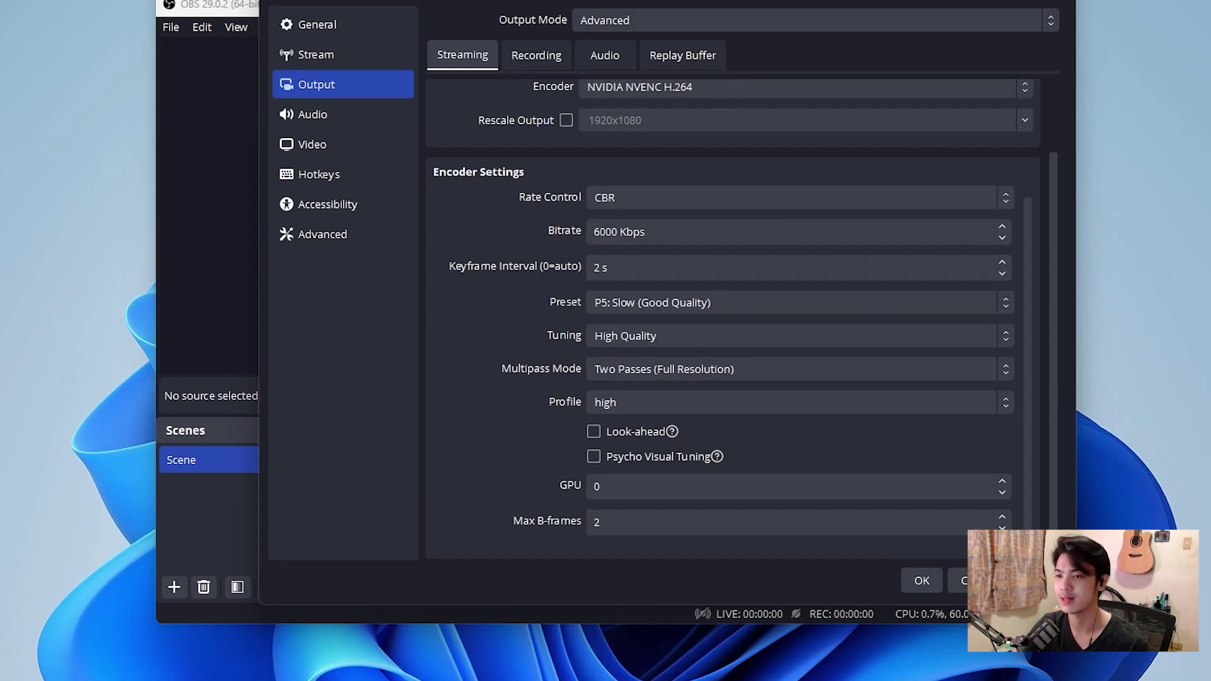
{"action": "left_click", "coordinate": [532, 50]}
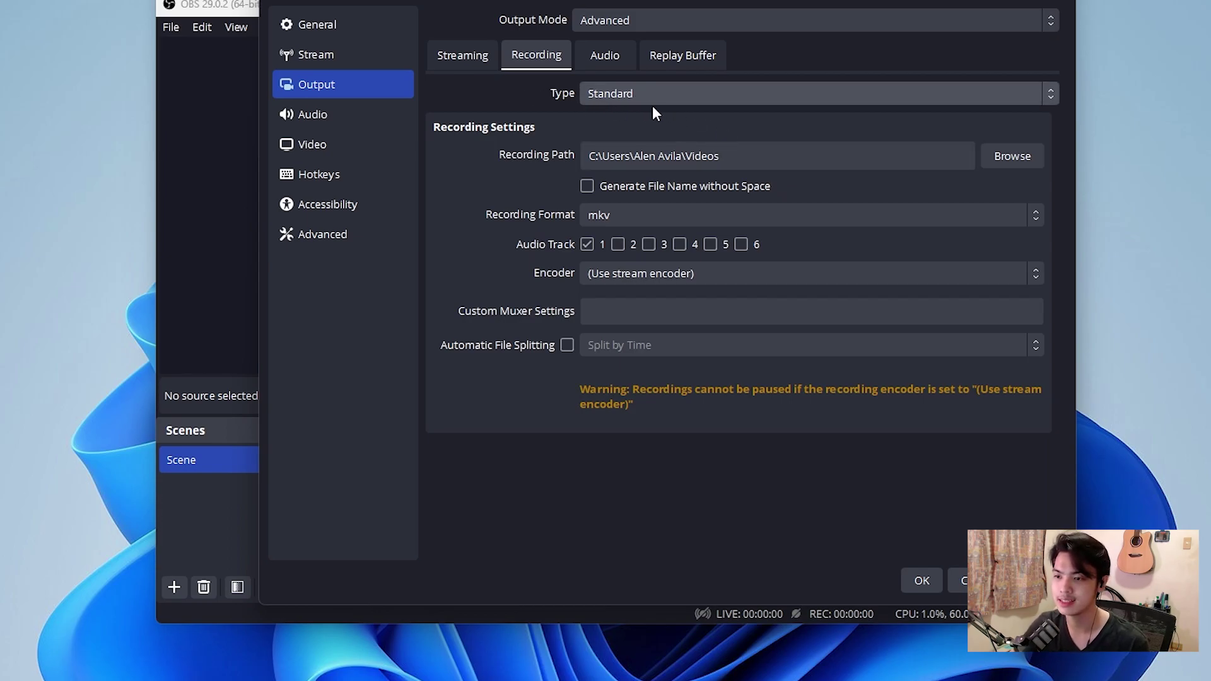
- Keep the recording type at Standard and inspect the recording path
{"action": "left_click", "coordinate": [851, 94]}
{"action": "left_click", "coordinate": [850, 95]}
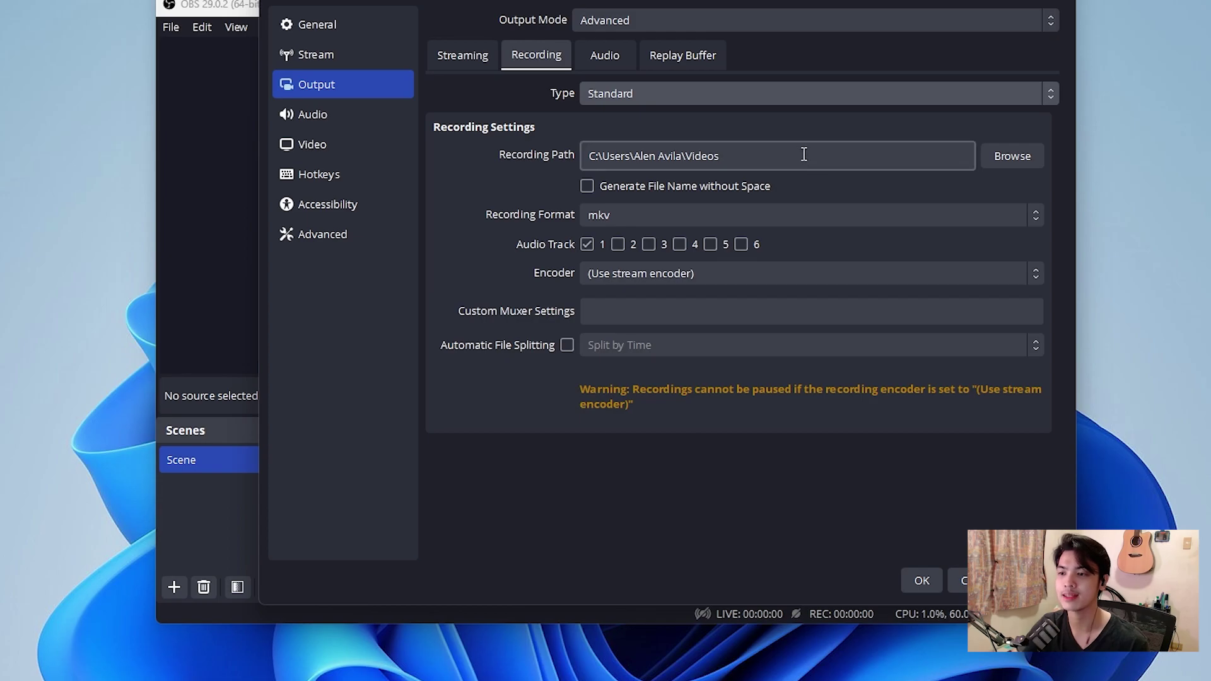
{"action": "left_click_drag", "start_coordinate": [803, 155], "coordinate": [588, 155]}
{"action": "left_click", "coordinate": [770, 157]}
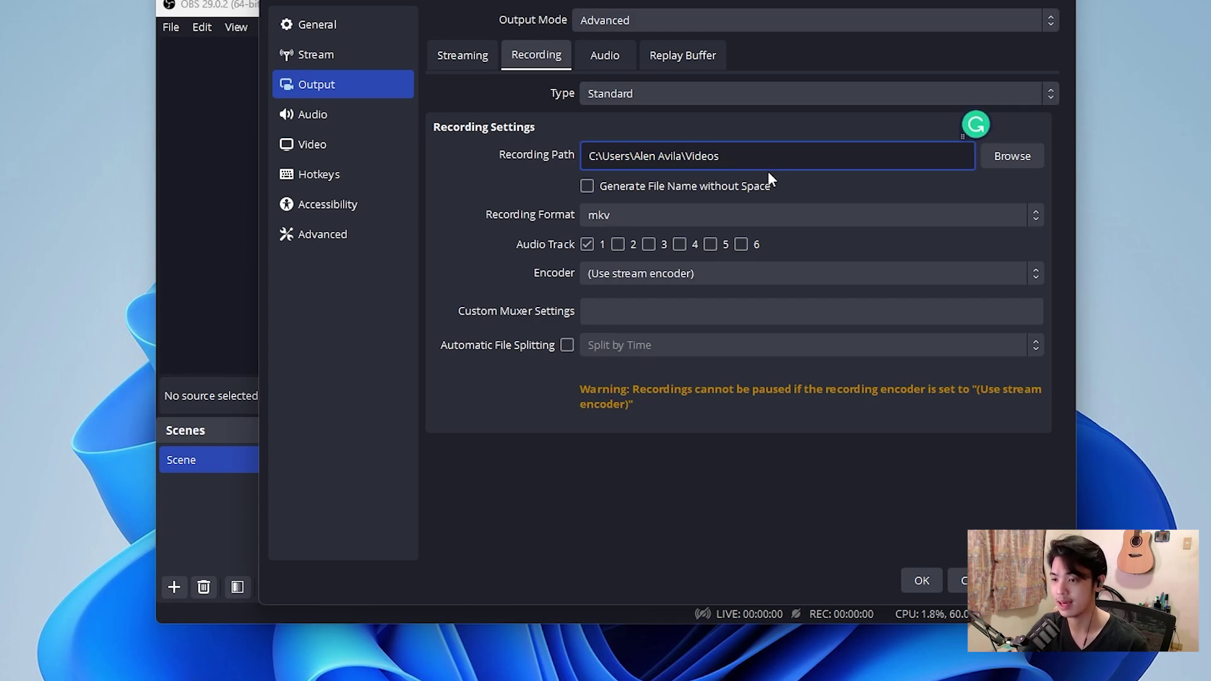
- Keep mkv format and the stream encoder for recording, rechecking the save path
{"action": "left_click", "coordinate": [635, 218]}
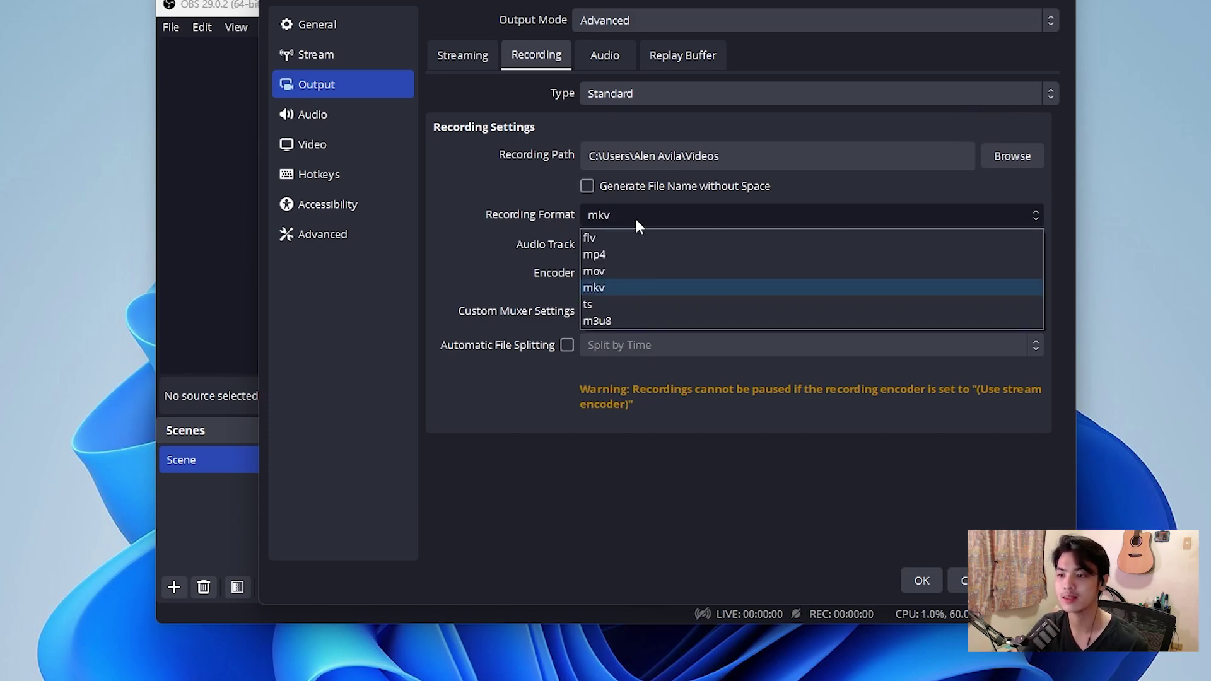
{"action": "left_click", "coordinate": [636, 294]}
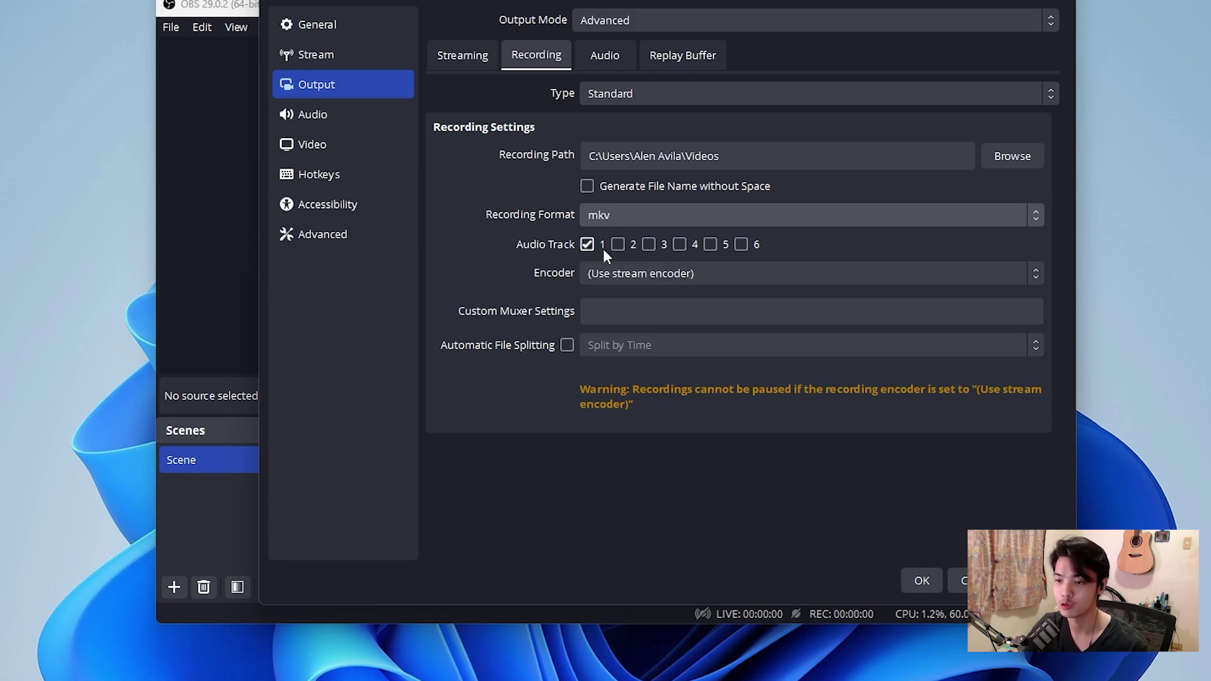
{"action": "left_click", "coordinate": [619, 274]}
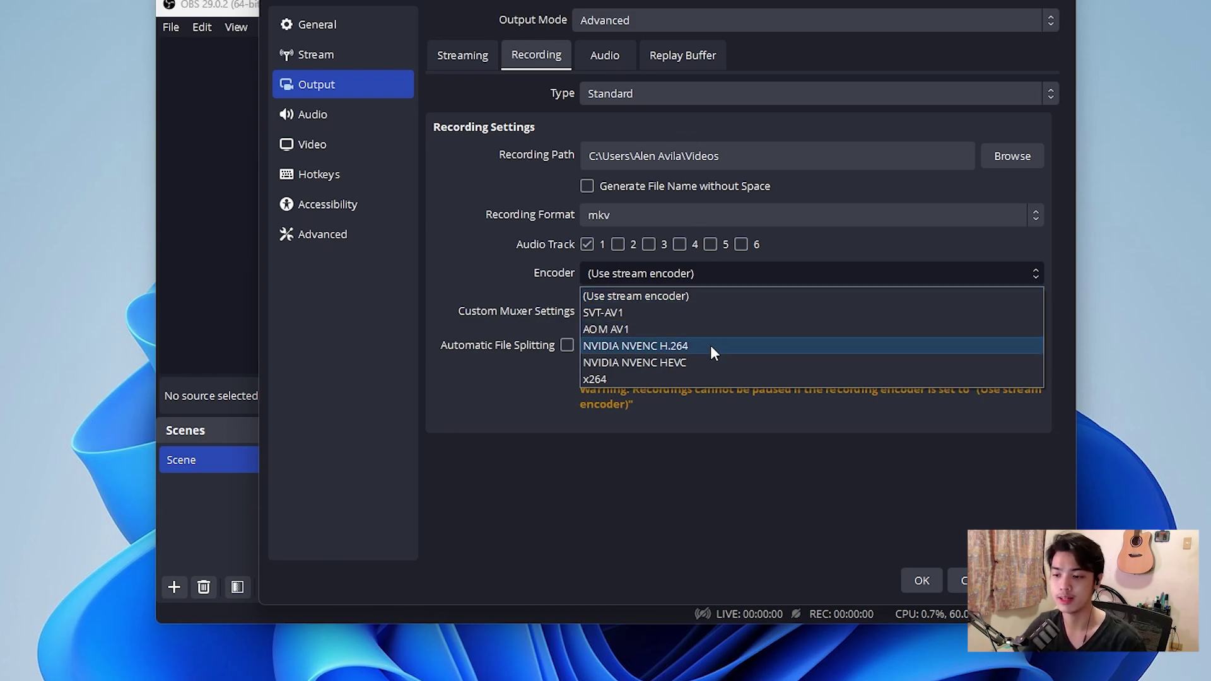
{"action": "left_click", "coordinate": [704, 295]}
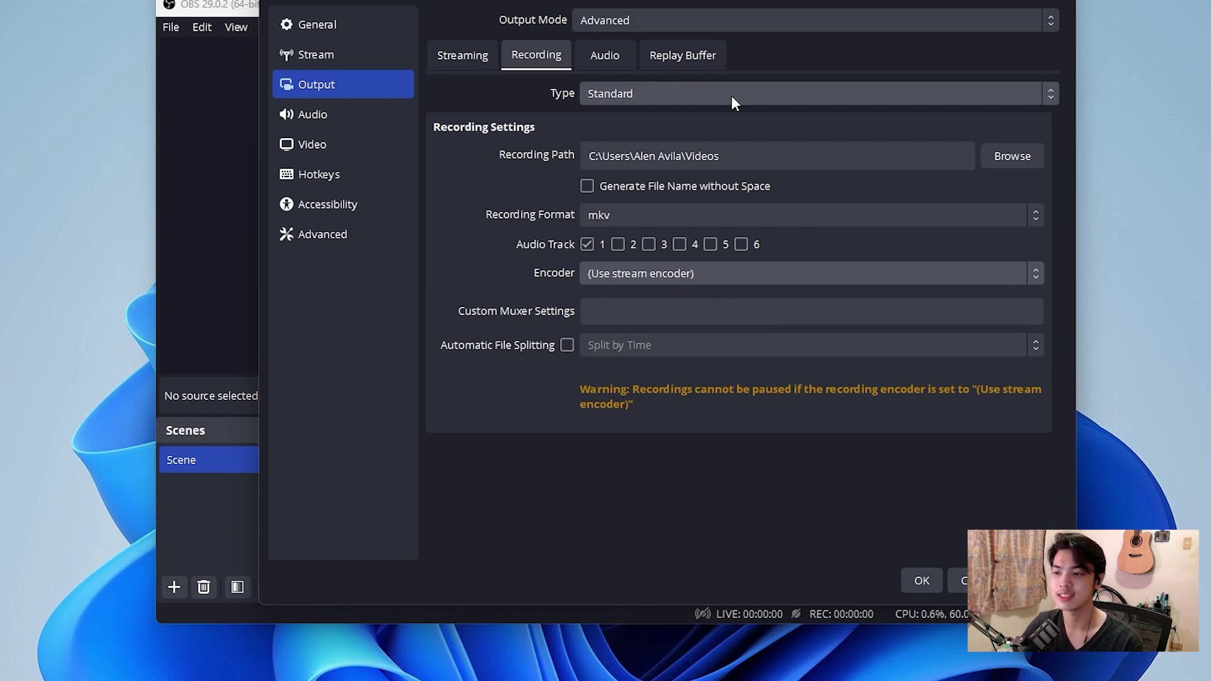
{"action": "left_click_drag", "start_coordinate": [726, 162], "coordinate": [558, 163]}
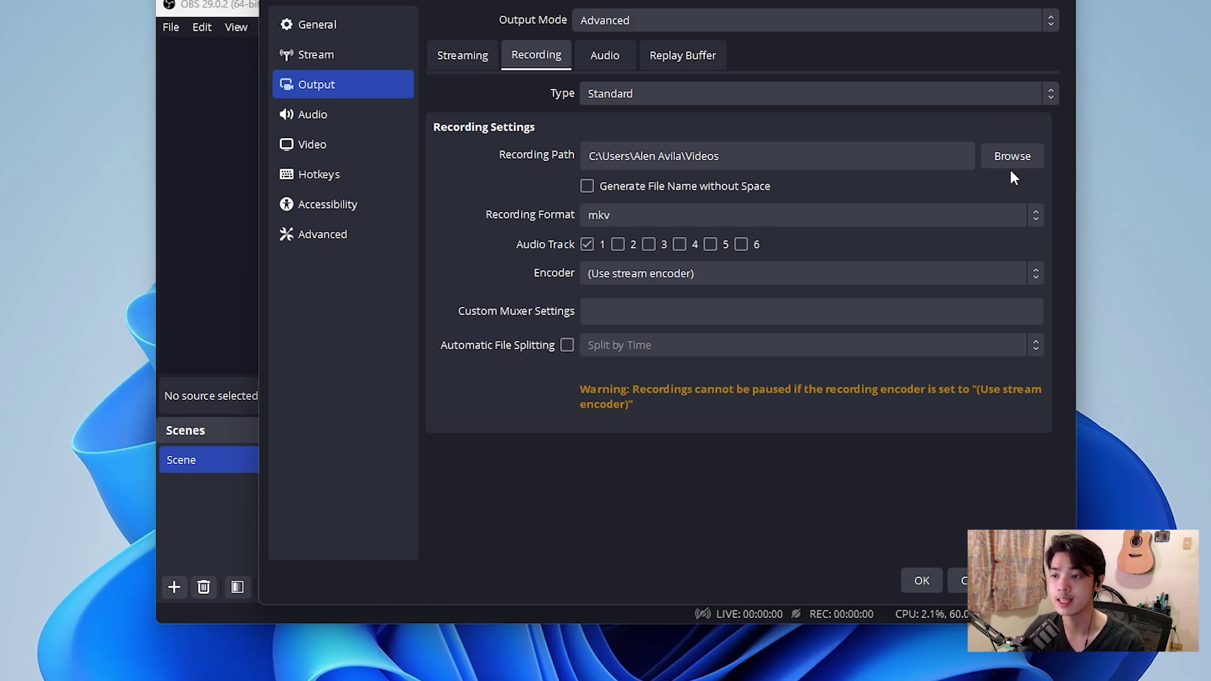
{"action": "left_click", "coordinate": [628, 54]}
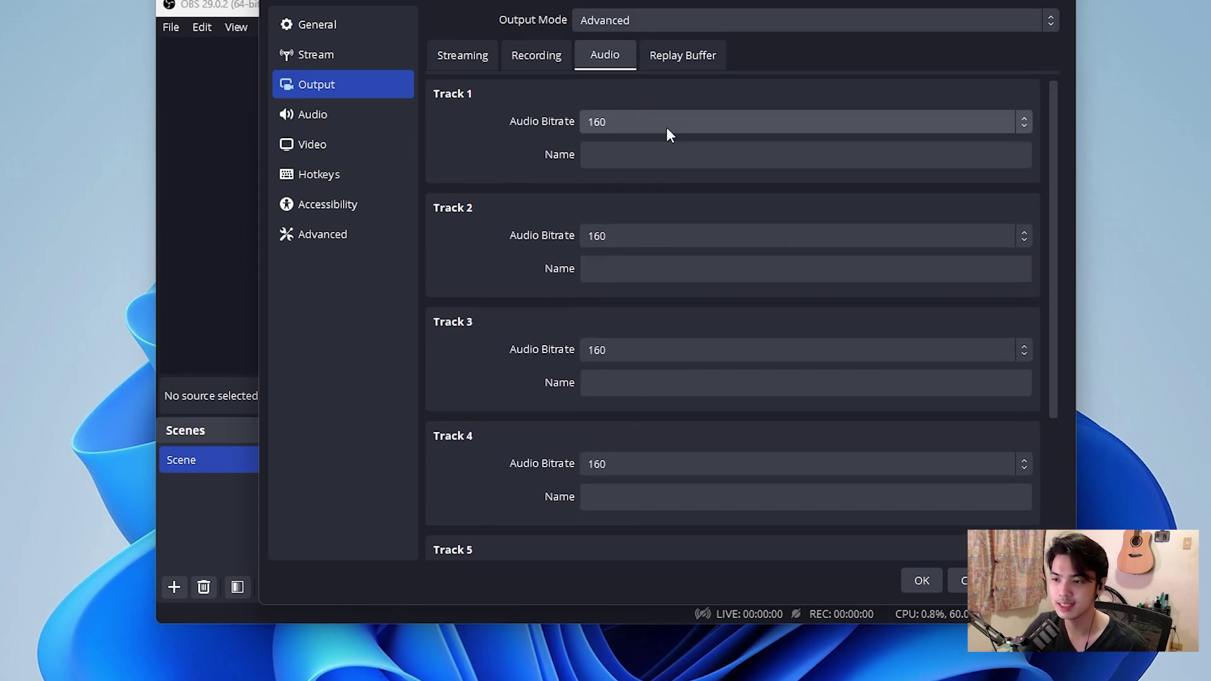
- Leave Track 1 audio bitrate at 160 and look over the Replay Buffer options
{"action": "left_click", "coordinate": [666, 126]}
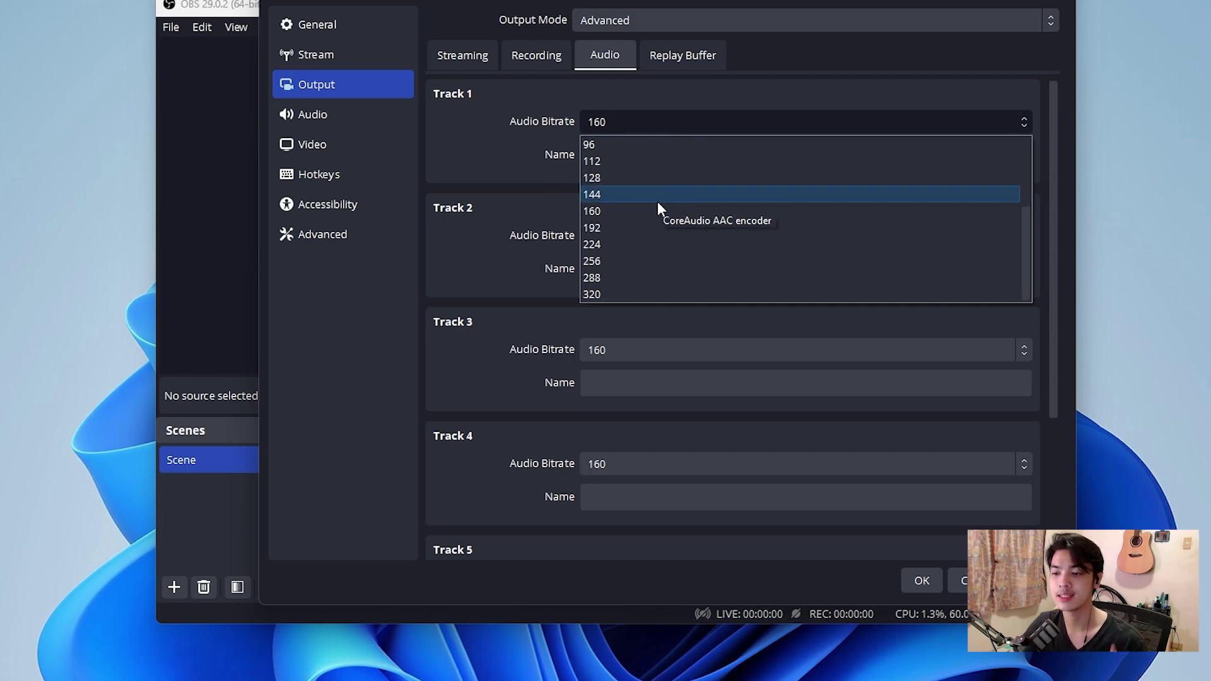
{"action": "left_click", "coordinate": [630, 121]}
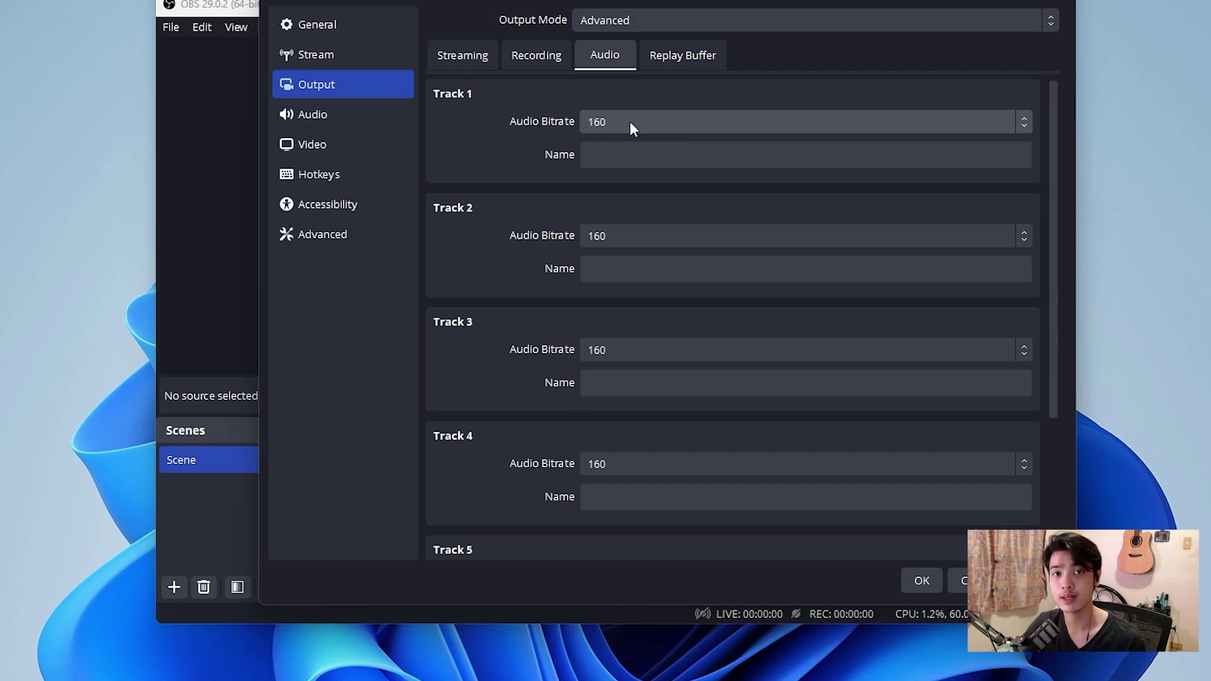
{"action": "left_click", "coordinate": [686, 62]}
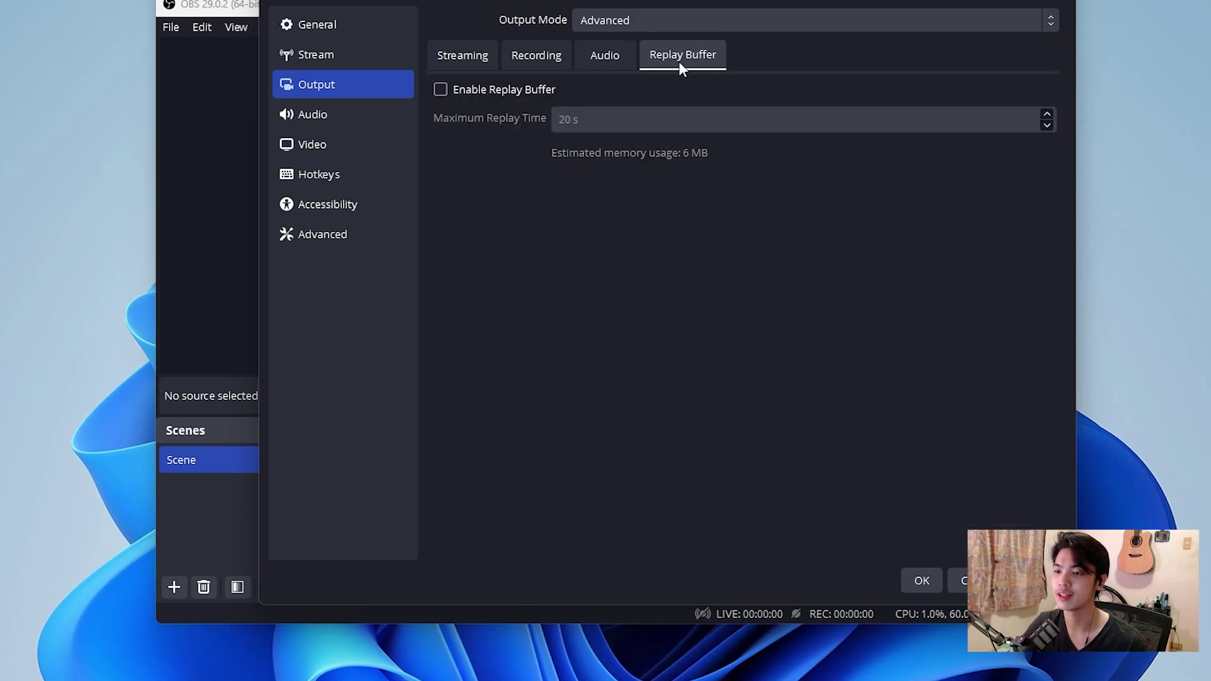
{"action": "left_click", "coordinate": [378, 112]}
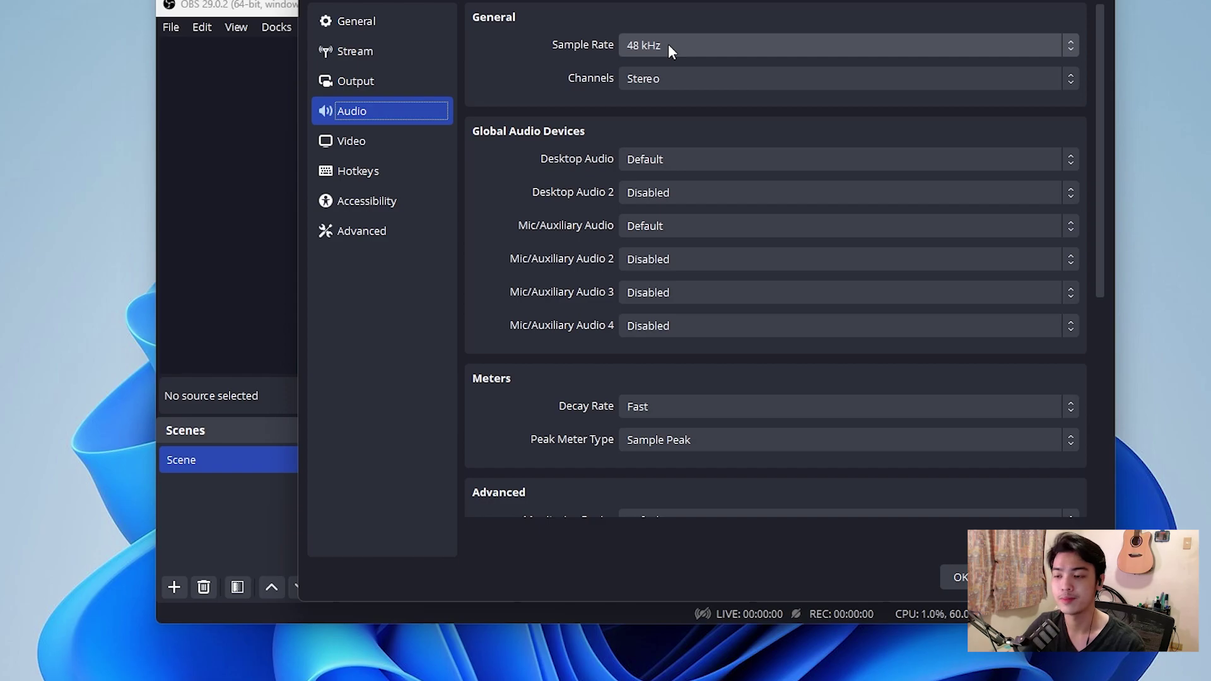
- Set Desktop Audio to main jack (Realtek(R) Audio)
{"action": "left_click", "coordinate": [691, 164]}
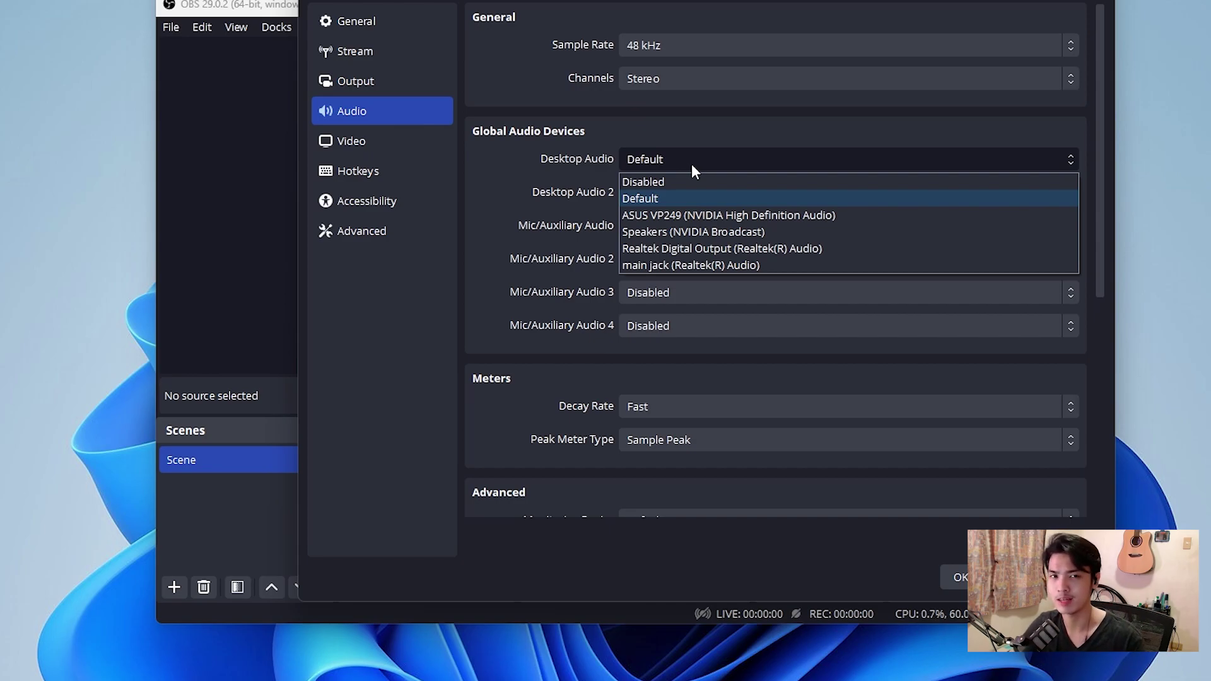
{"action": "left_click", "coordinate": [706, 267]}
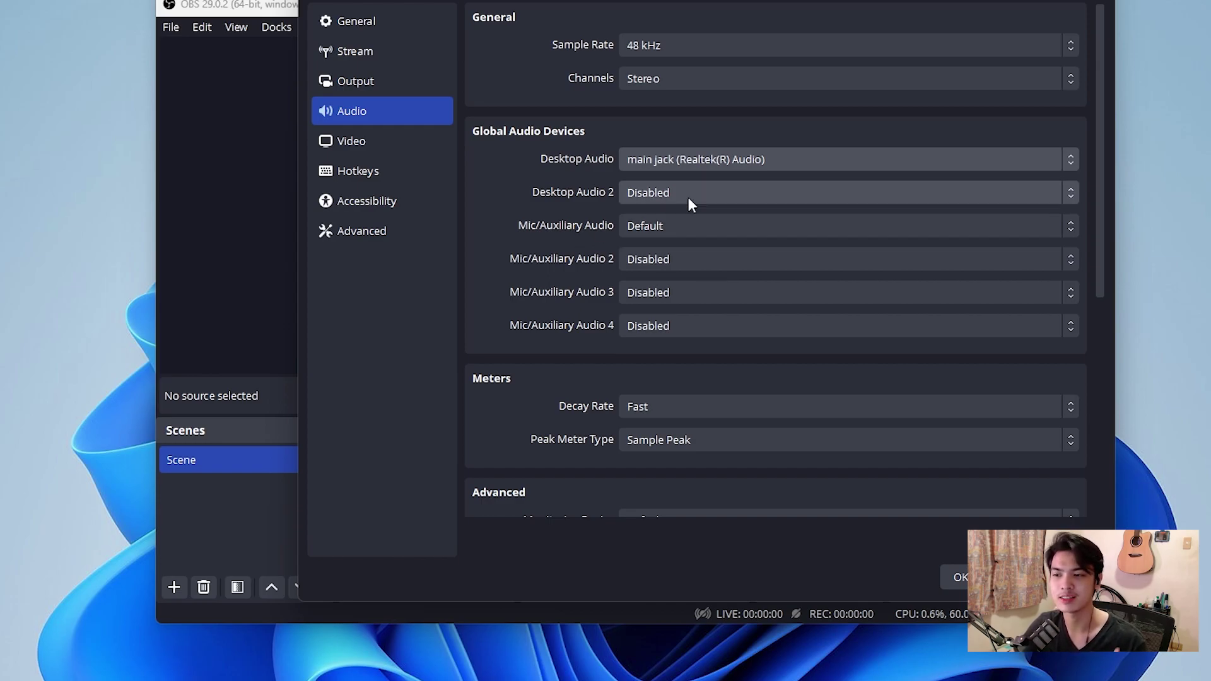
{"action": "left_click", "coordinate": [725, 162]}
{"action": "left_click", "coordinate": [728, 167]}
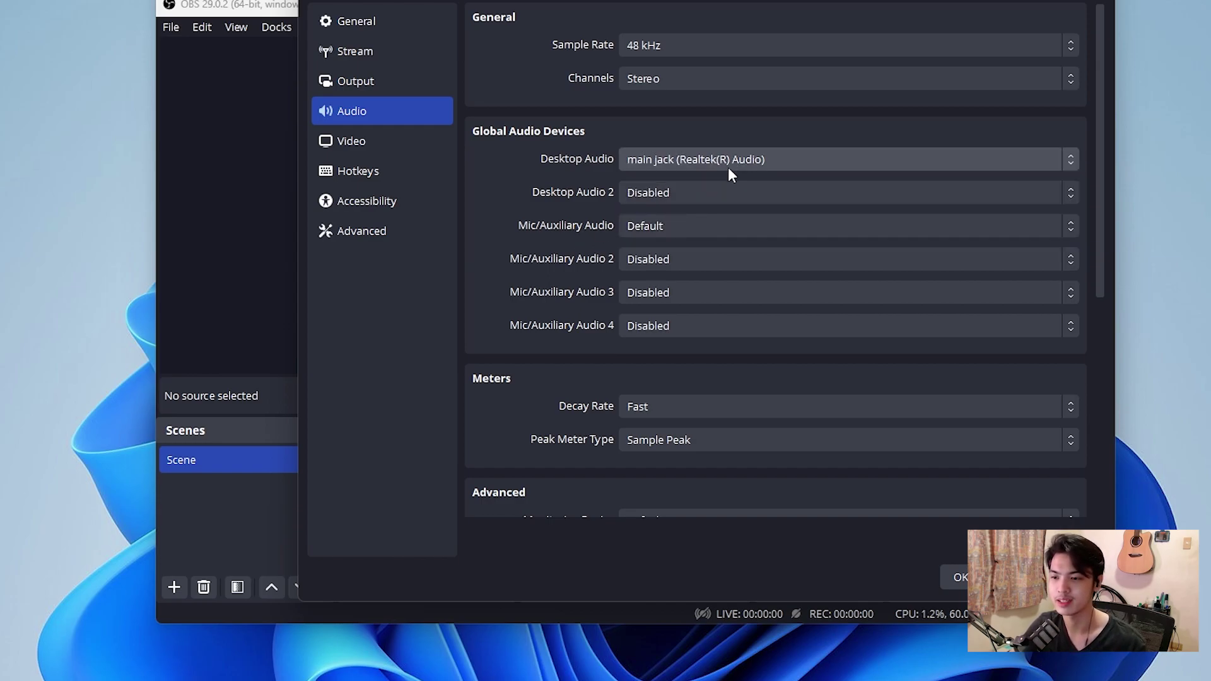
- Set Mic/Auxiliary Audio to wrugste interface (USB ADVANCE AUDIO DEVICE)
{"action": "left_click", "coordinate": [678, 232]}
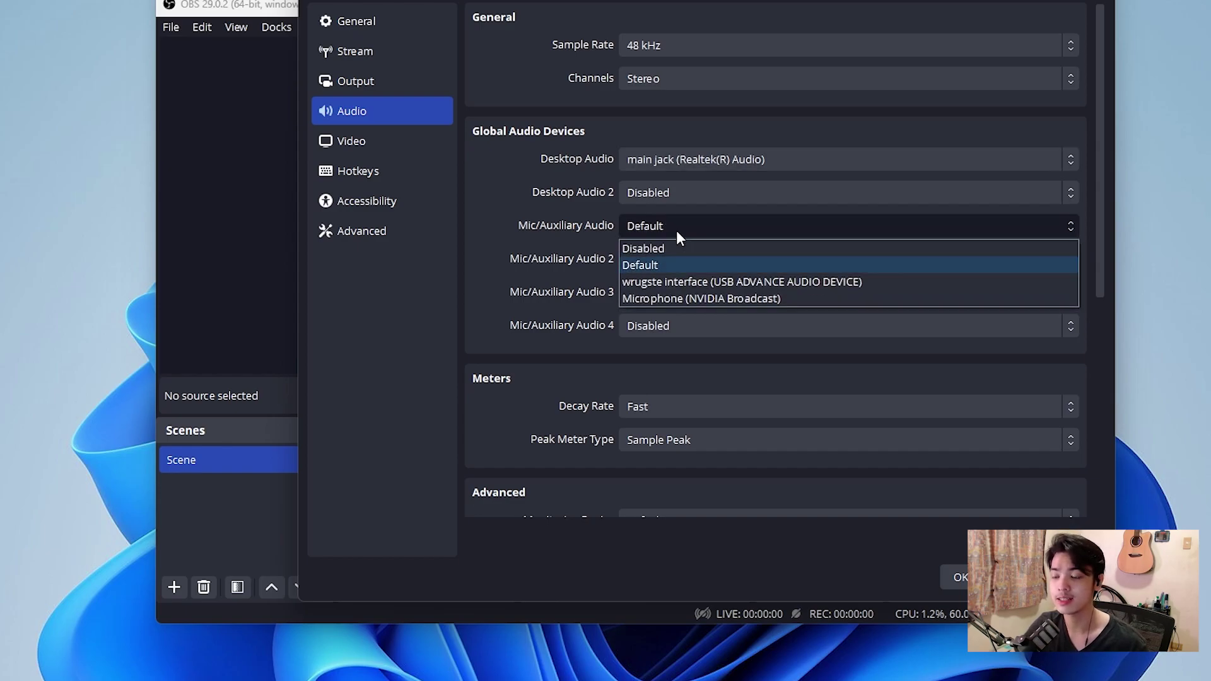
{"action": "left_click", "coordinate": [721, 288]}
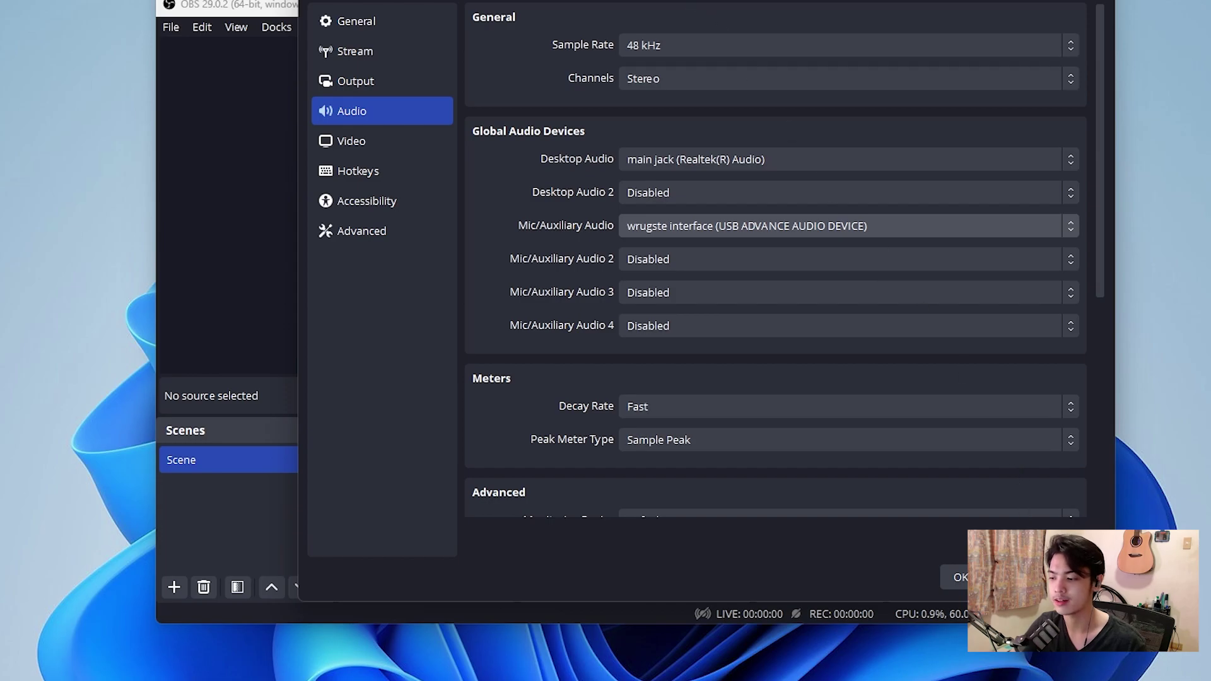
{"action": "left_click_drag", "start_coordinate": [830, 2], "coordinate": [791, 616]}
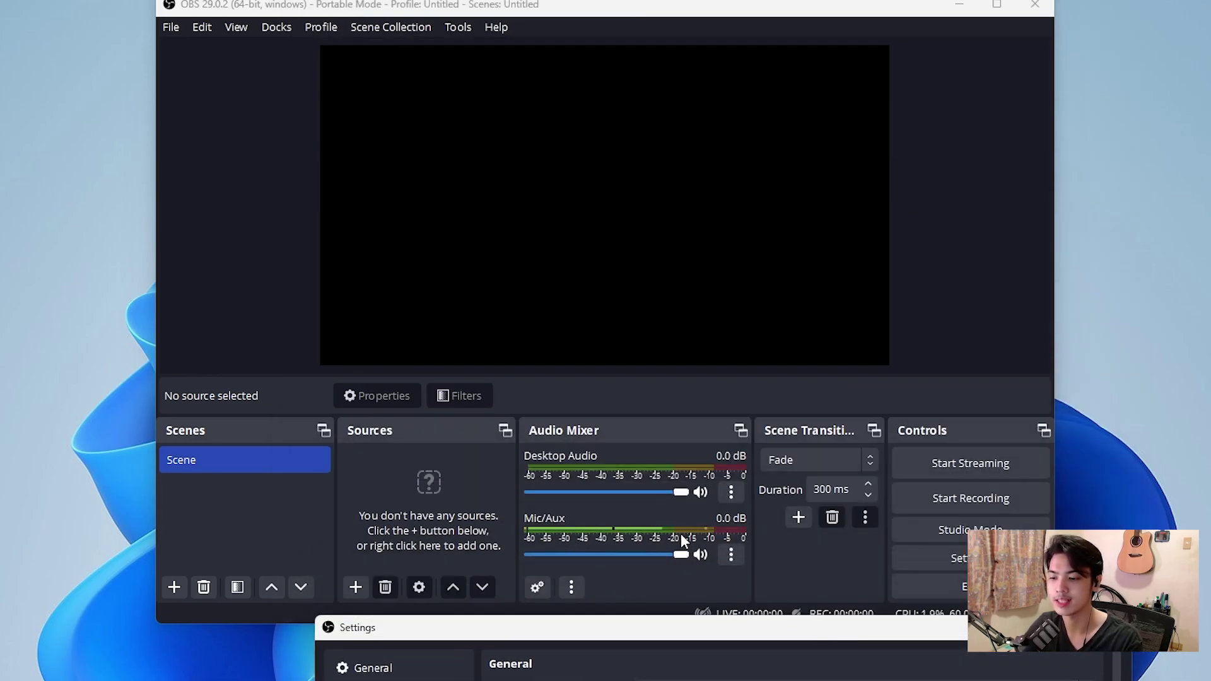
{"action": "left_click_drag", "start_coordinate": [682, 625], "coordinate": [1104, 53]}
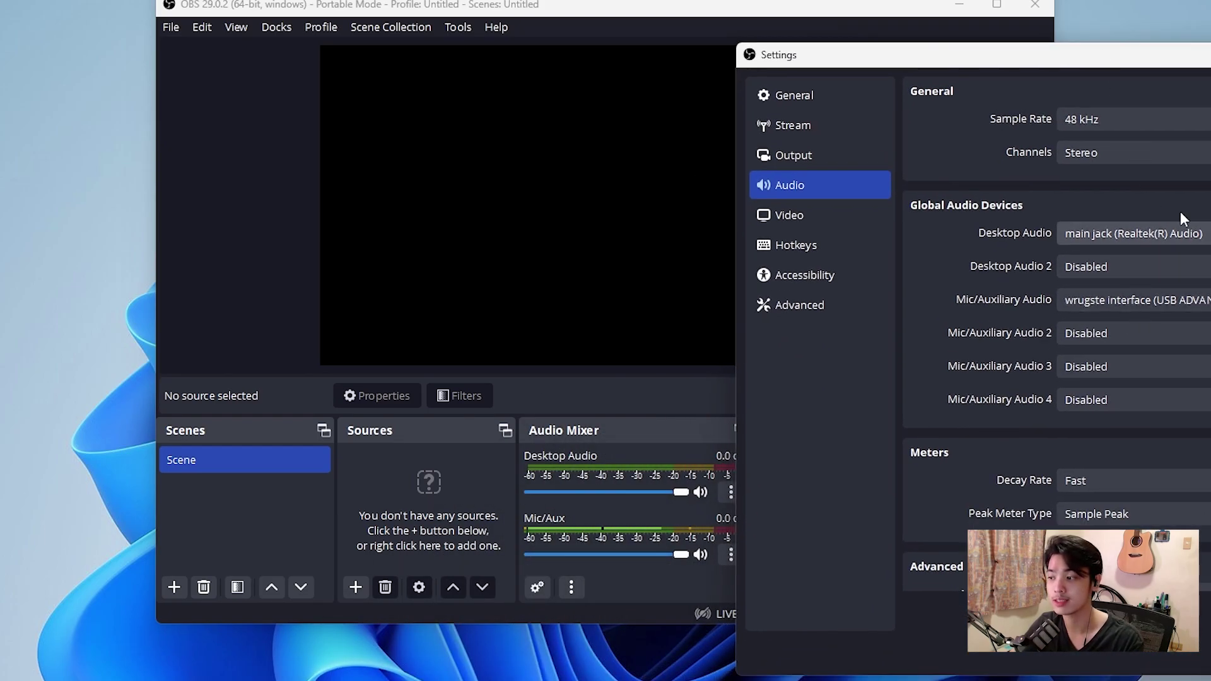
{"action": "left_click_drag", "start_coordinate": [1201, 58], "coordinate": [688, 42]}
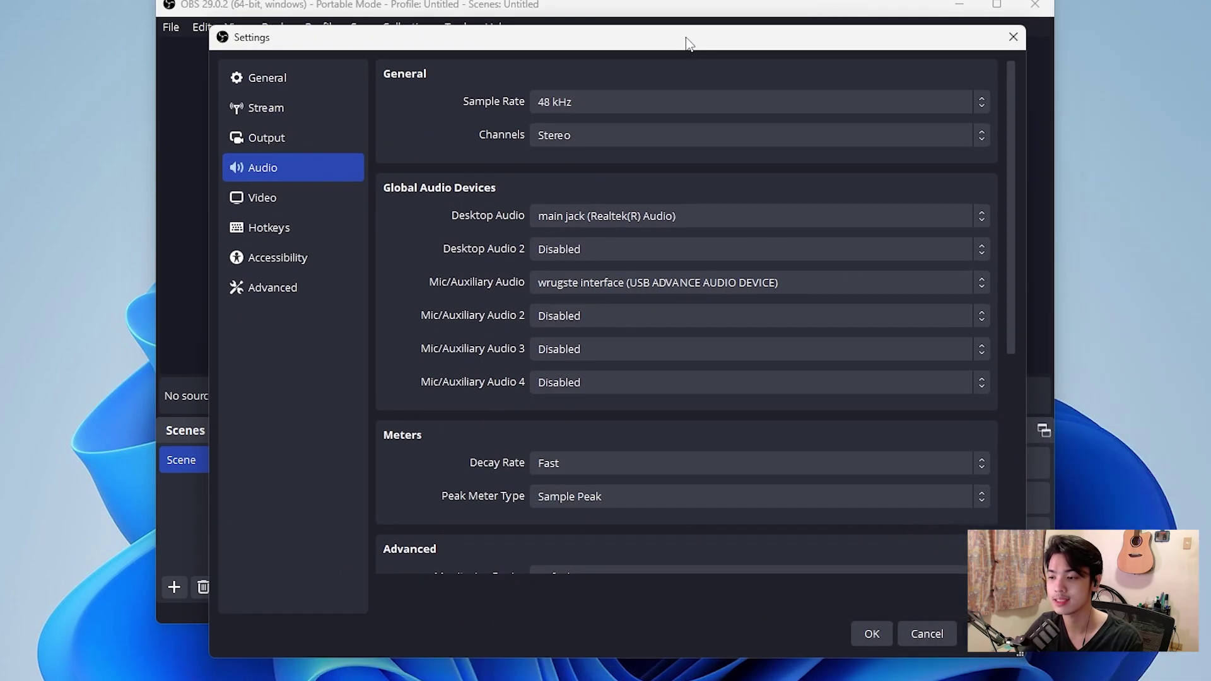
{"action": "left_click", "coordinate": [840, 284]}
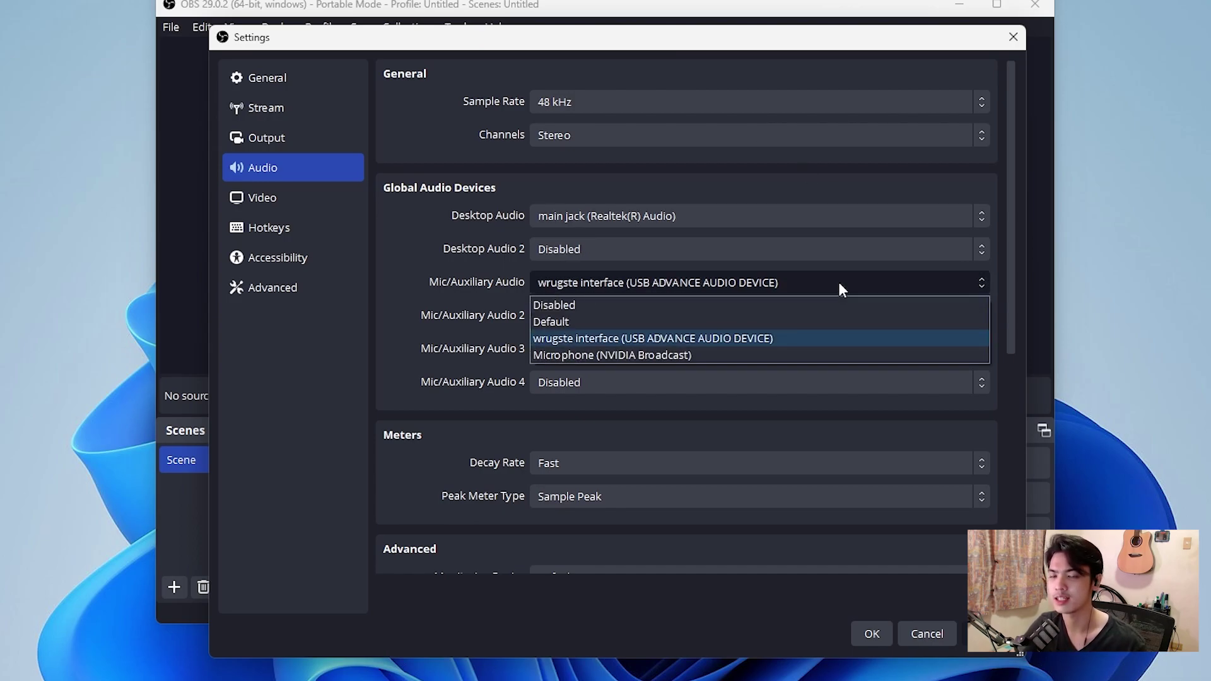
{"action": "left_click", "coordinate": [742, 342]}
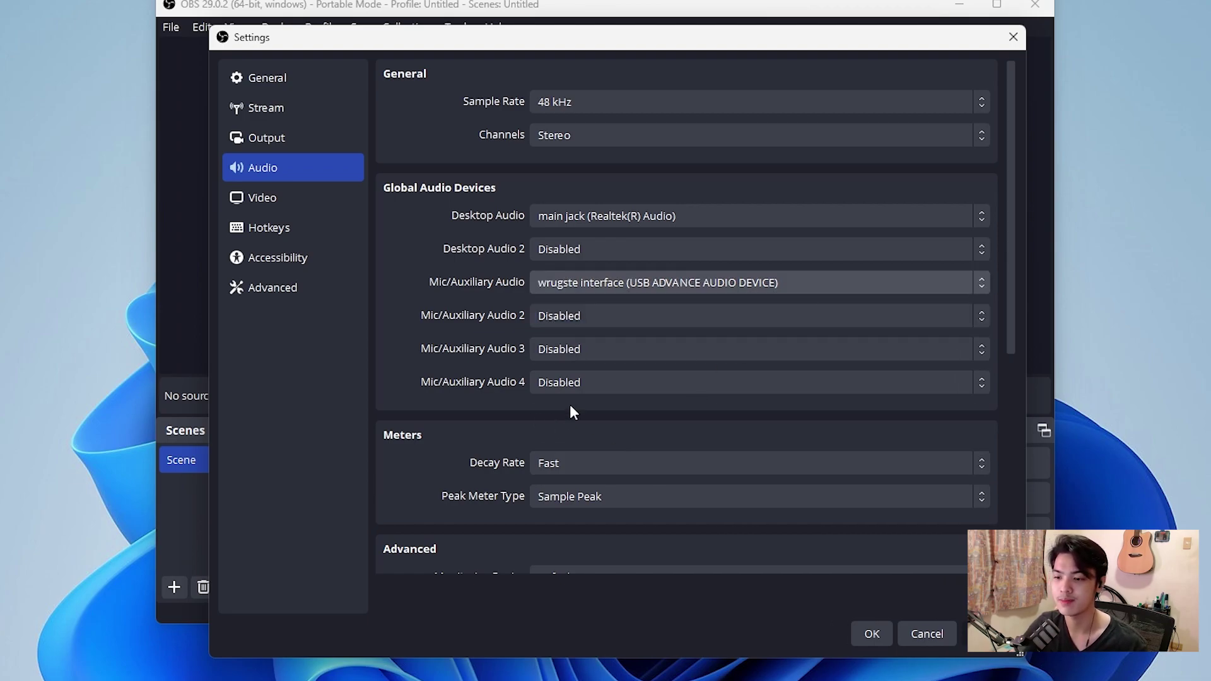
- Show the Video settings with 1920x1080 base and output resolution at 60 FPS
{"action": "left_click", "coordinate": [312, 215]}
{"action": "key", "text": "Tab"}
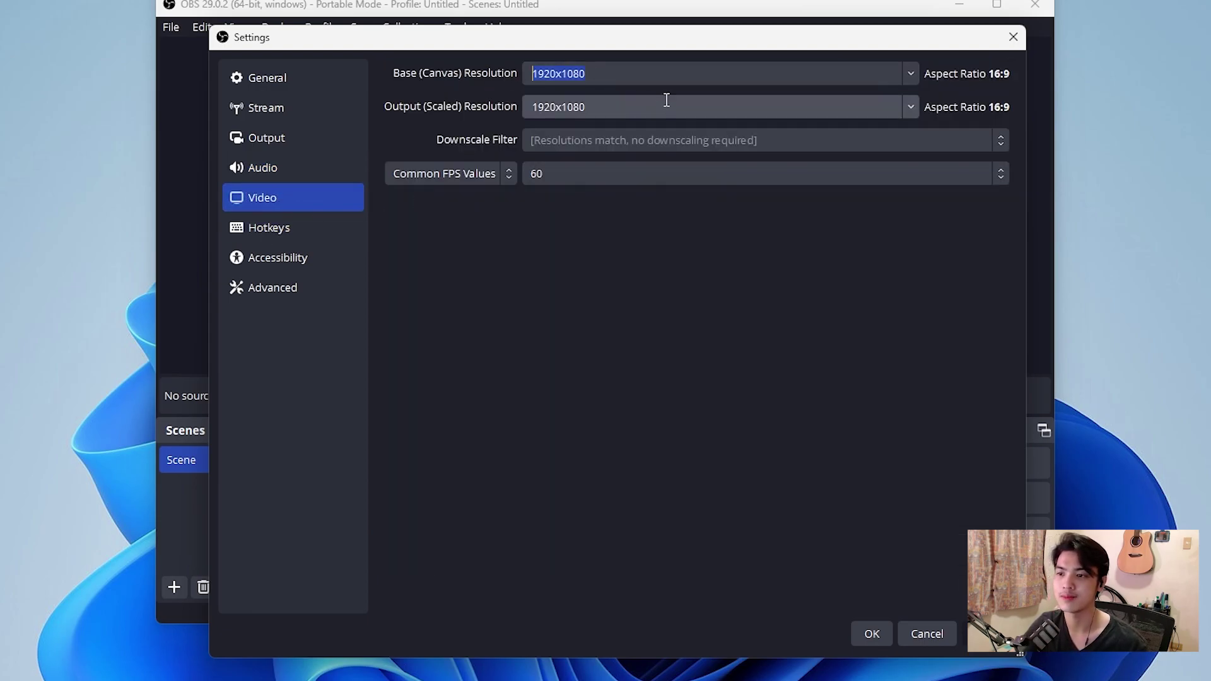
{"action": "key", "text": "Tab"}
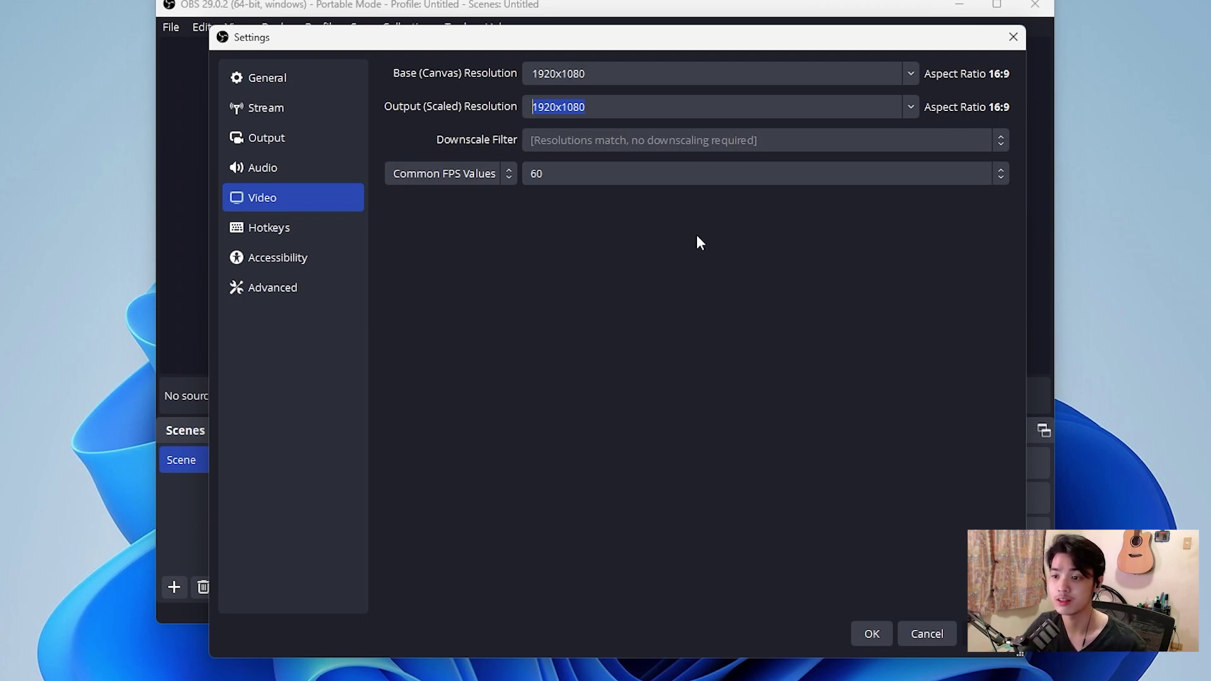
- Bind F16 to both the Desktop Audio Mute and Unmute hotkeys
{"action": "left_click", "coordinate": [331, 227]}
{"action": "scroll", "coordinate": [1003, 126], "scroll_direction": "down", "scroll_amount": 5}
{"action": "scroll", "coordinate": [971, 95], "scroll_direction": "up", "scroll_amount": 5}
{"action": "scroll", "coordinate": [661, 386], "scroll_direction": "down", "scroll_amount": 5}
{"action": "scroll", "coordinate": [663, 395], "scroll_direction": "up", "scroll_amount": 5}
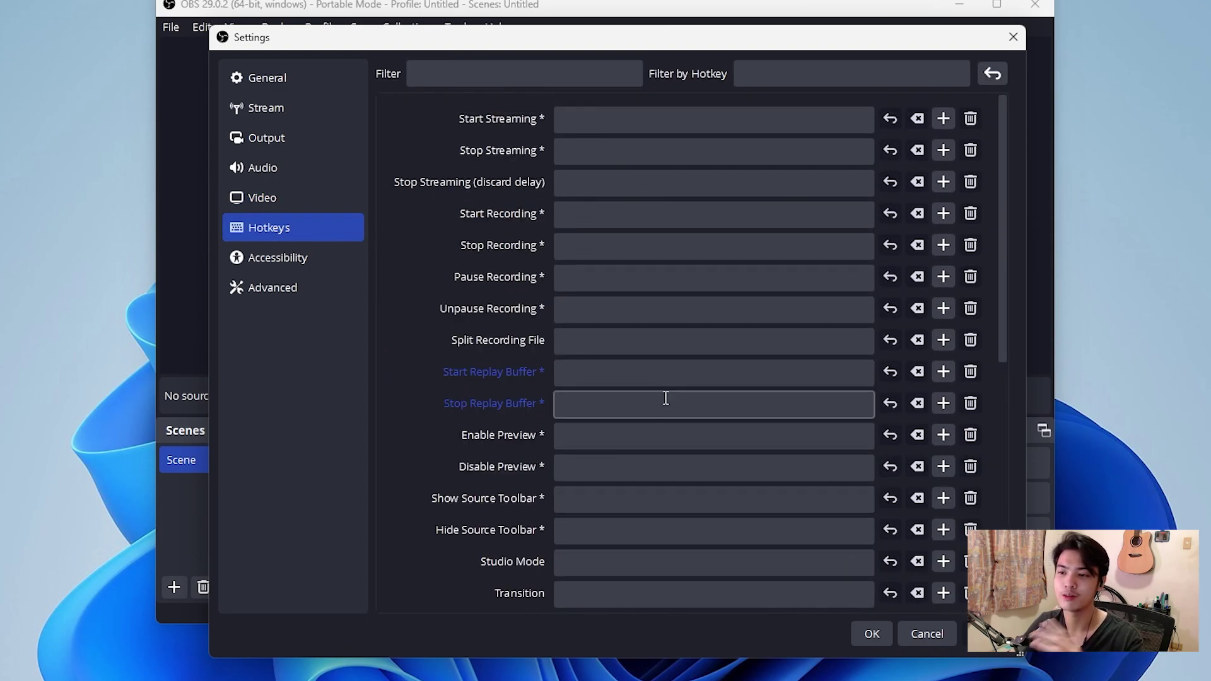
{"action": "scroll", "coordinate": [667, 397], "scroll_direction": "down", "scroll_amount": 4}
{"action": "scroll", "coordinate": [669, 325], "scroll_direction": "down", "scroll_amount": 2}
{"action": "left_click", "coordinate": [676, 334]}
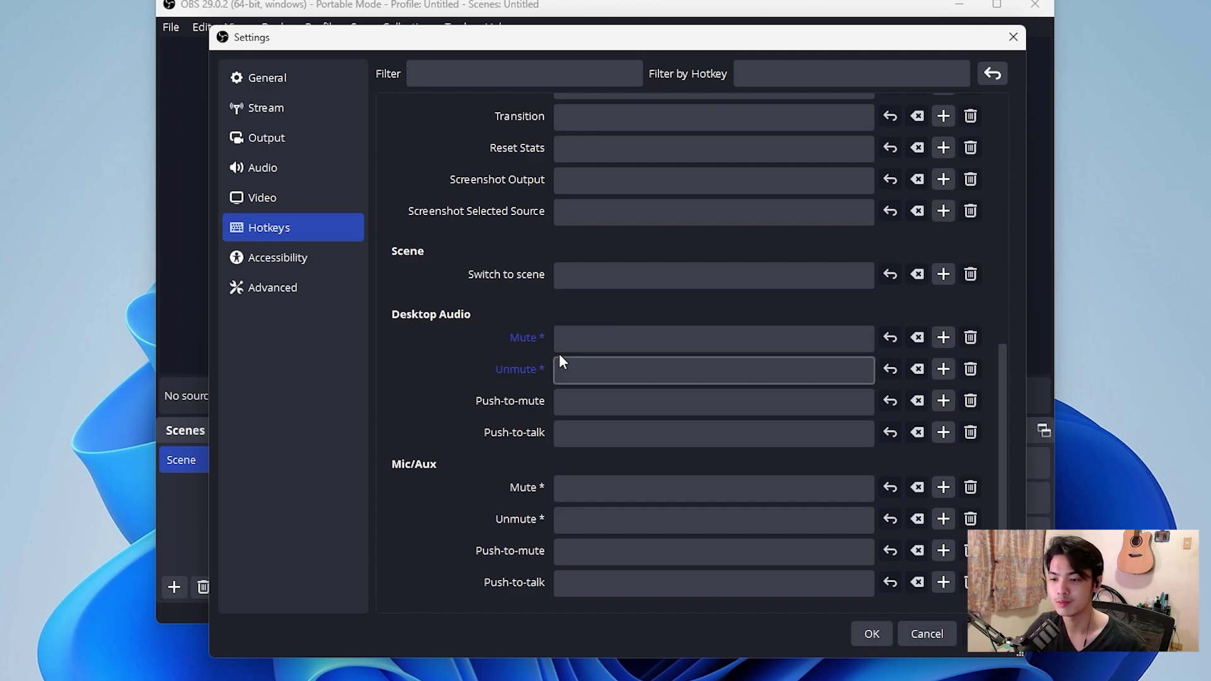
{"action": "left_click", "coordinate": [625, 344]}
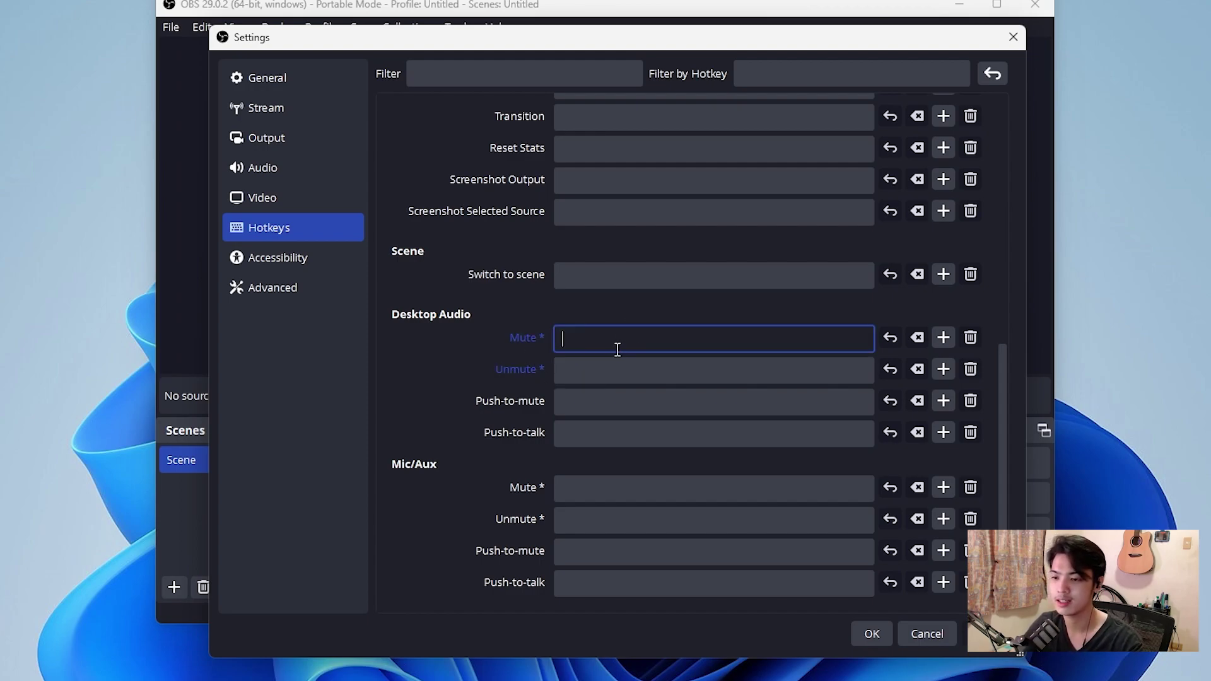
{"action": "key", "text": "F16"}
{"action": "left_click", "coordinate": [614, 371]}
{"action": "key", "text": "F16"}
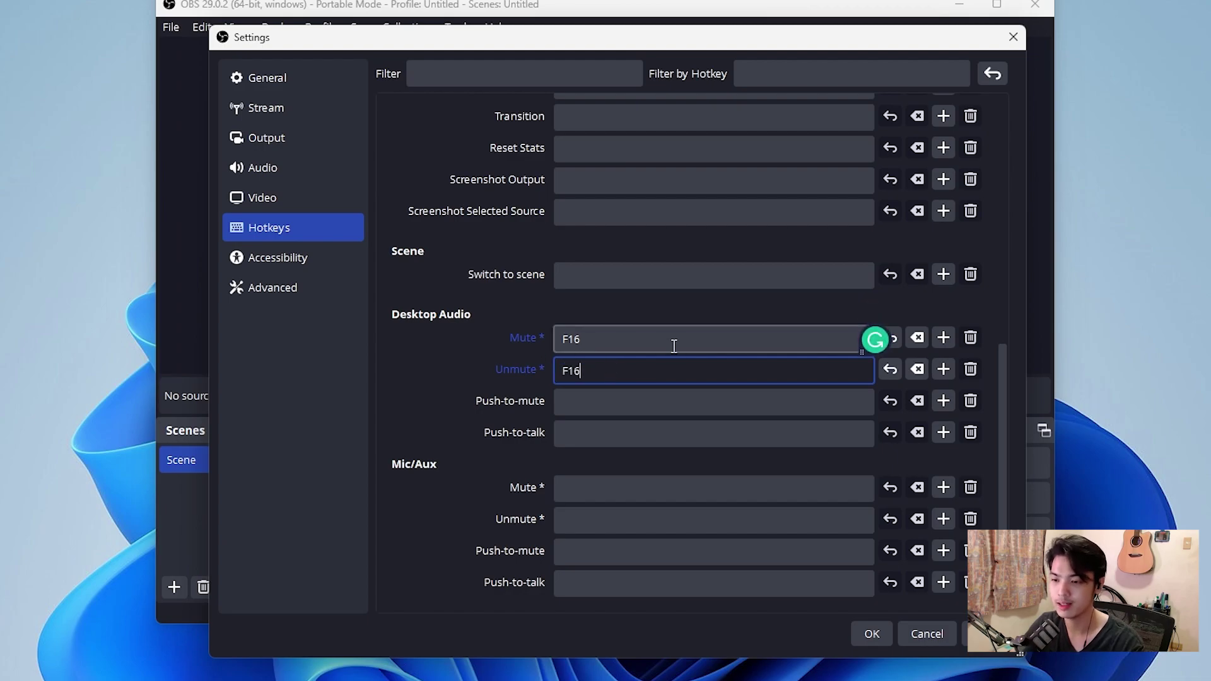
{"action": "left_click", "coordinate": [971, 339]}
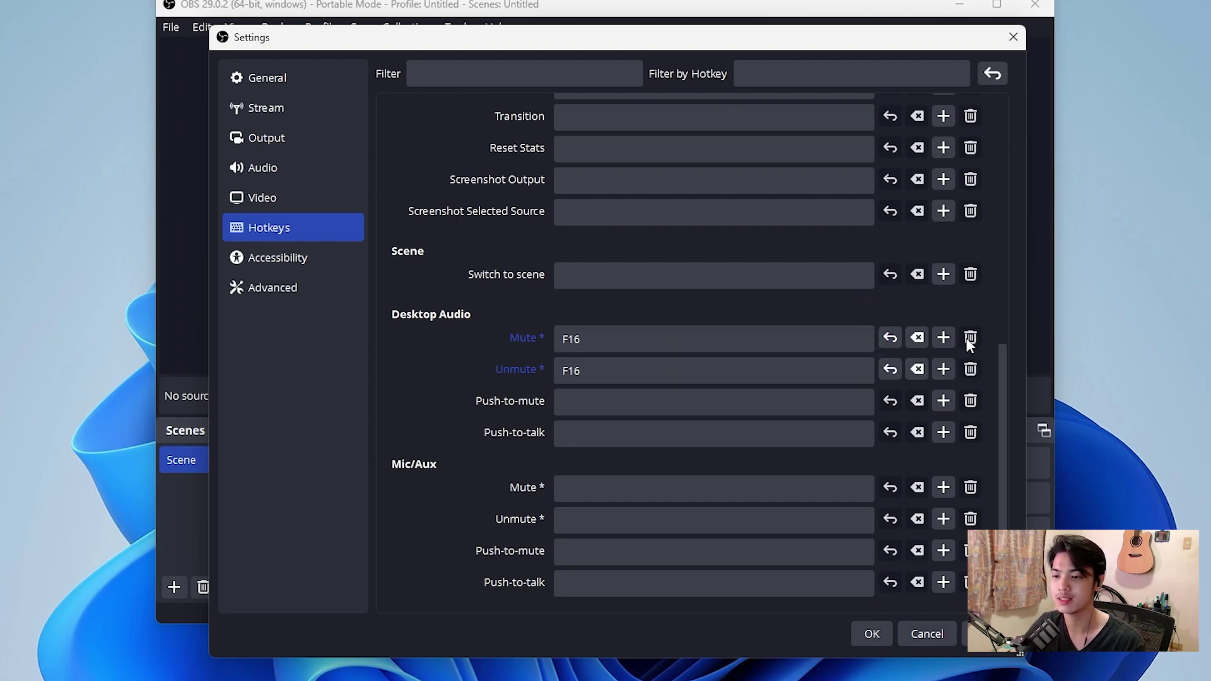
- Clear both Desktop Audio hotkeys and go to the Accessibility colour settings
{"action": "left_click", "coordinate": [917, 338]}
{"action": "left_click", "coordinate": [918, 369]}
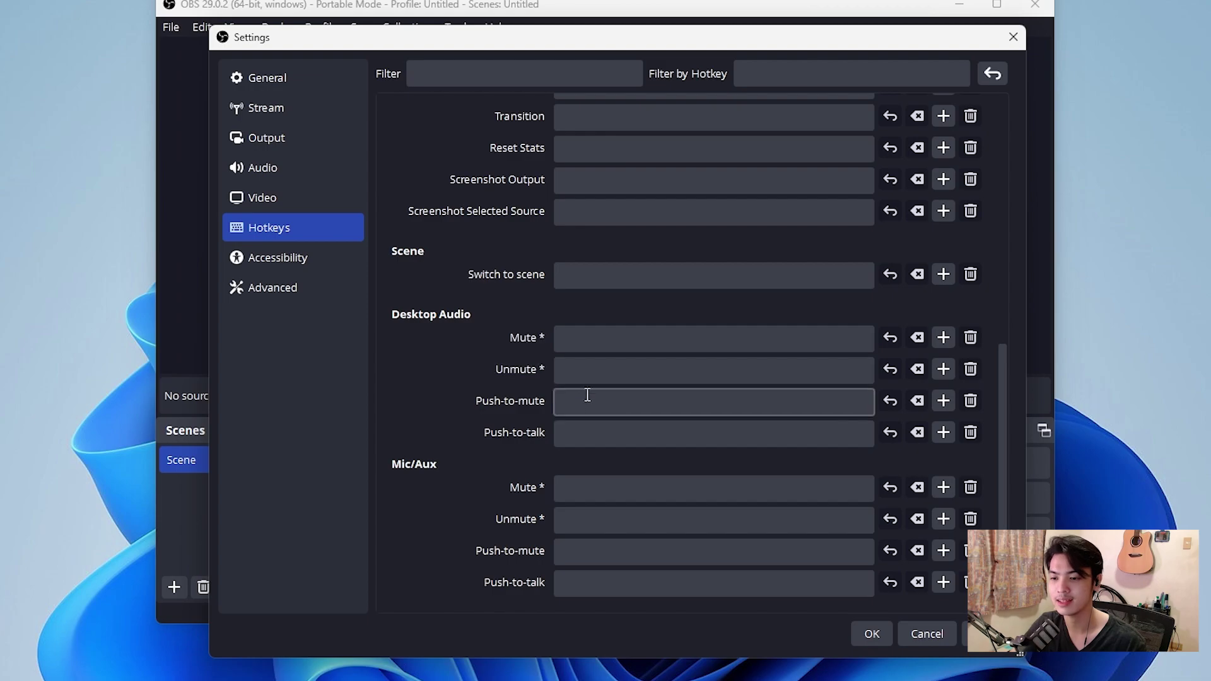
{"action": "scroll", "coordinate": [594, 385], "scroll_direction": "up", "scroll_amount": 4}
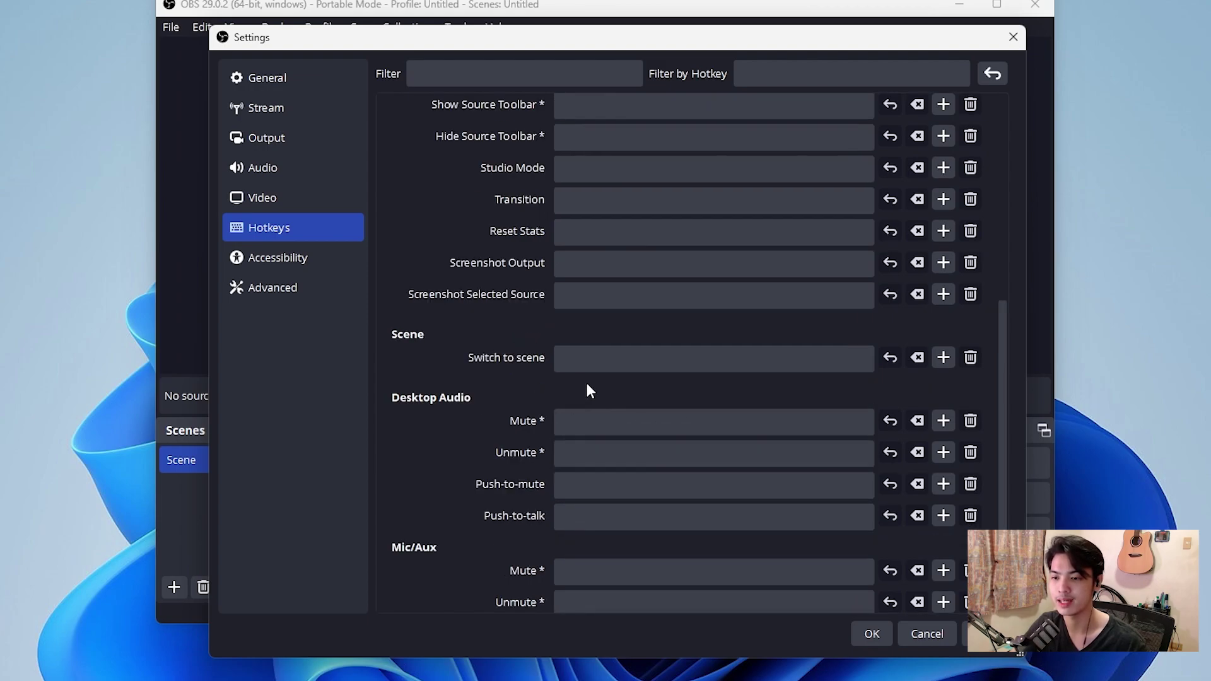
{"action": "scroll", "coordinate": [594, 376], "scroll_direction": "up", "scroll_amount": 4}
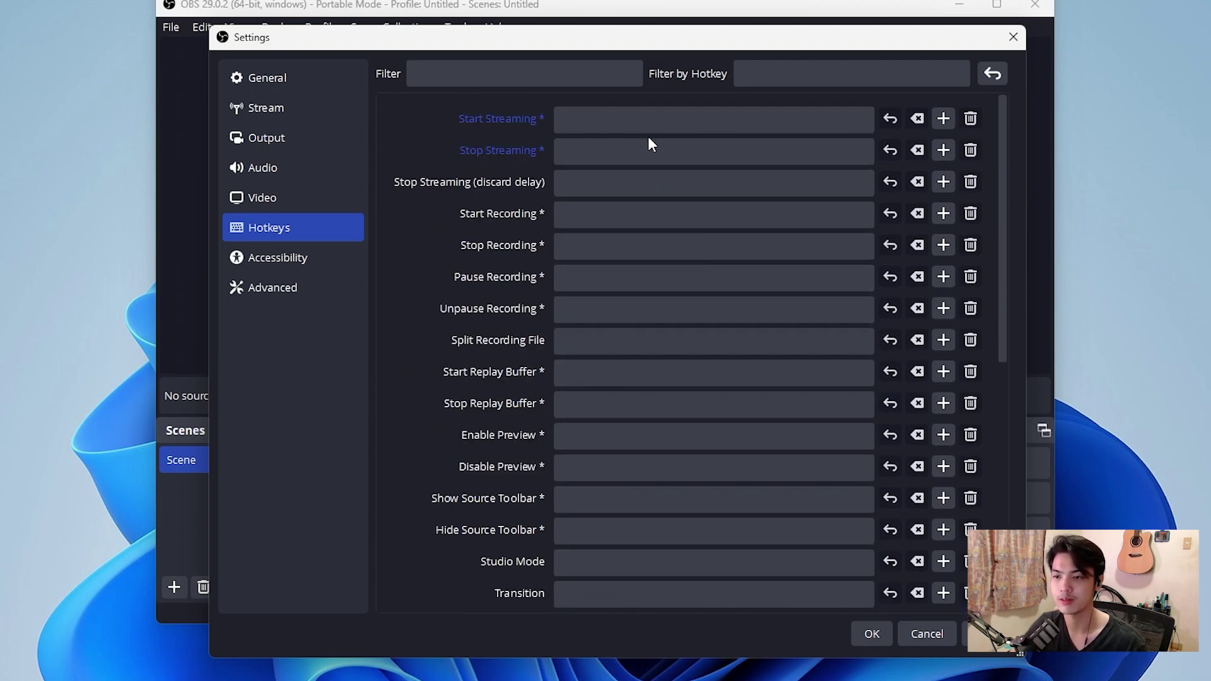
{"action": "scroll", "coordinate": [803, 398], "scroll_direction": "down", "scroll_amount": 8}
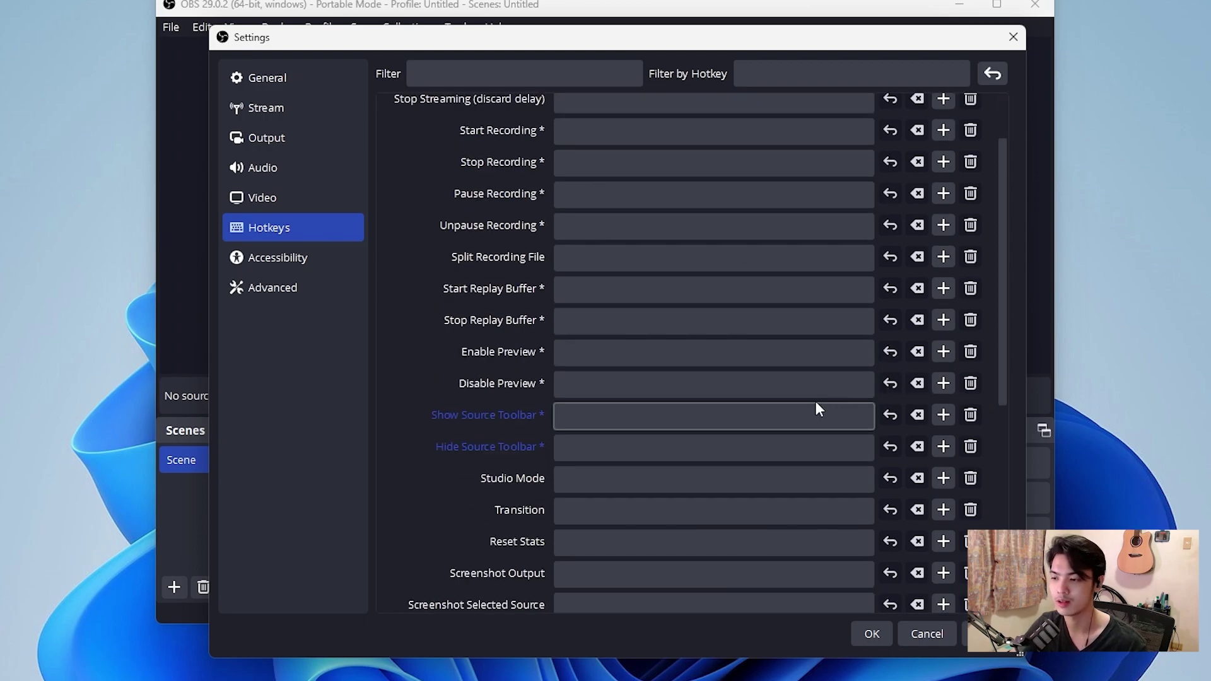
{"action": "left_click", "coordinate": [304, 264]}
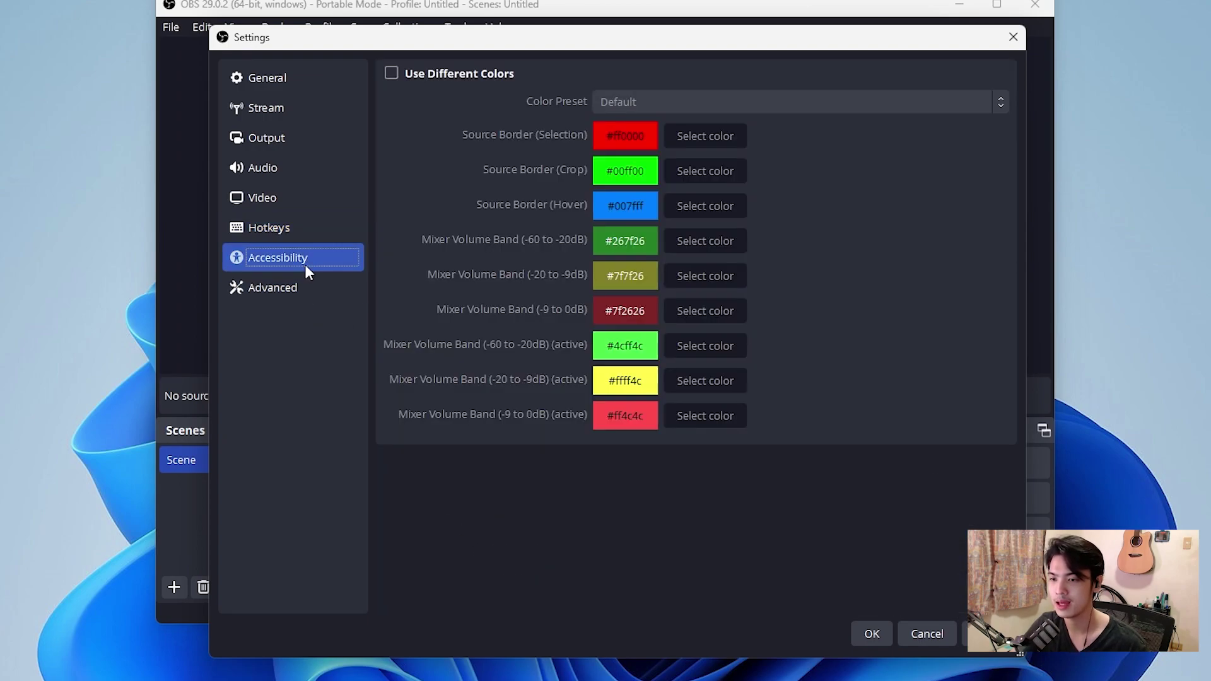
- Set Process Priority to Normal in the Advanced settings
{"action": "left_click", "coordinate": [328, 290]}
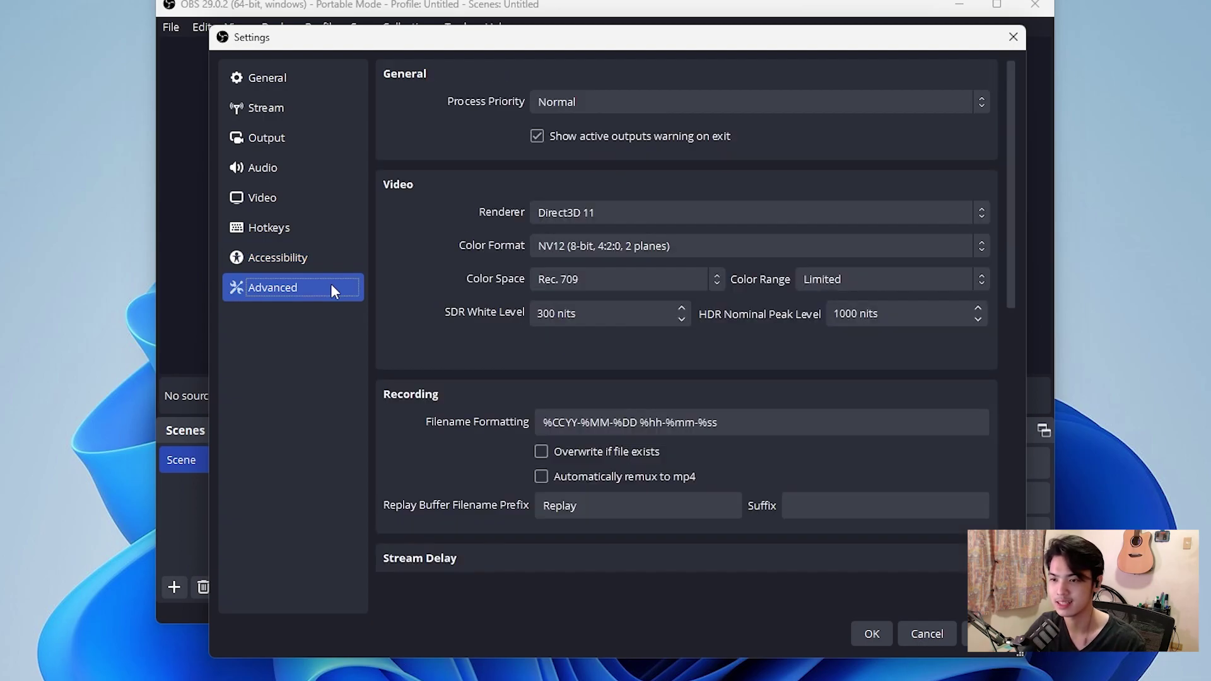
{"action": "left_click", "coordinate": [604, 107]}
{"action": "left_click", "coordinate": [592, 143]}
{"action": "left_click", "coordinate": [623, 104]}
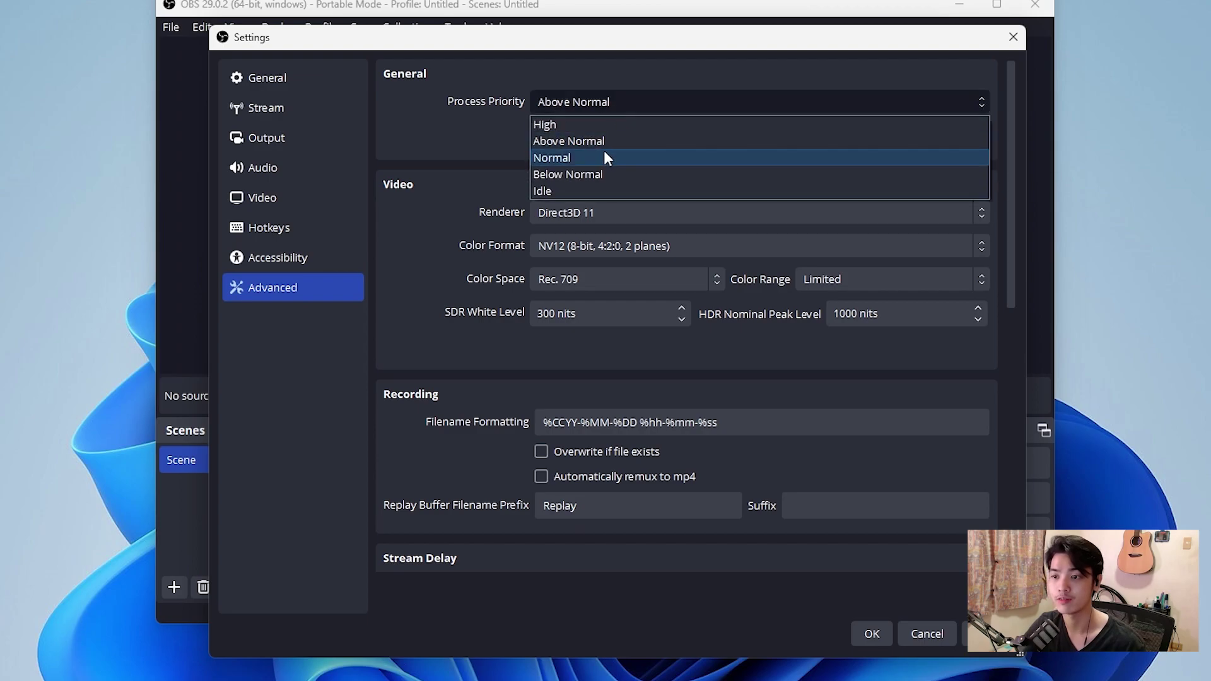
{"action": "left_click", "coordinate": [605, 154]}
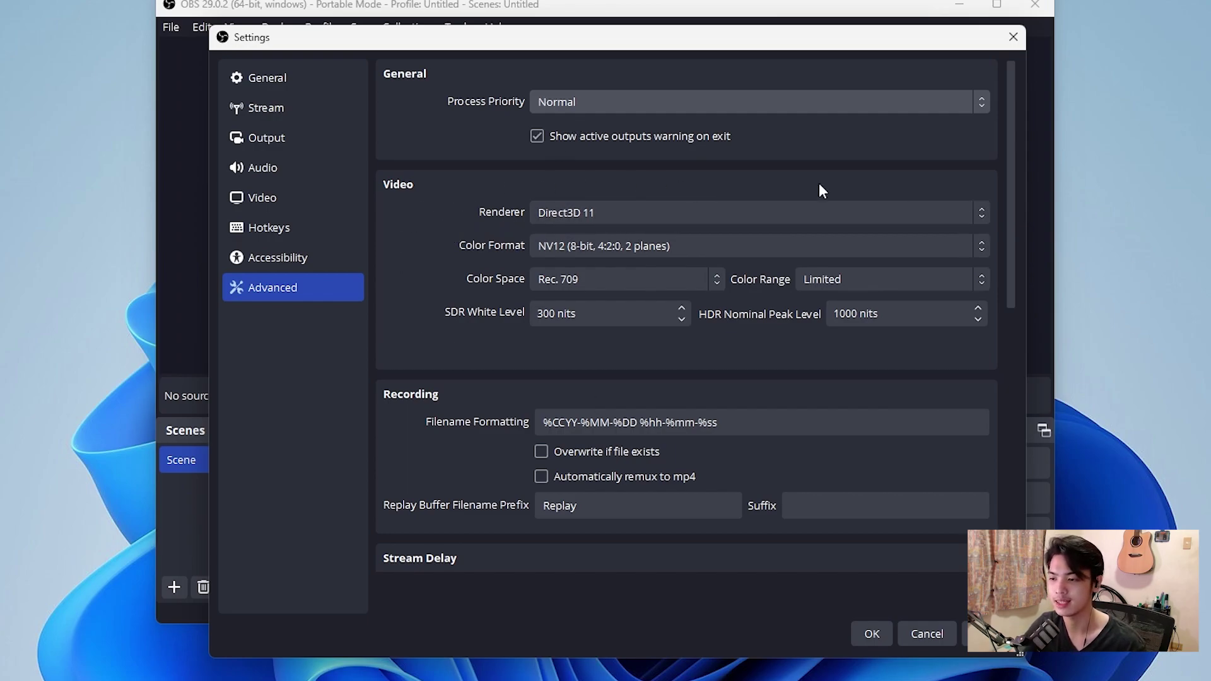
- Enable 'Automatically remux to mp4' and inspect the replay buffer filename prefix
{"action": "scroll", "coordinate": [453, 233], "scroll_direction": "down", "scroll_amount": 2}
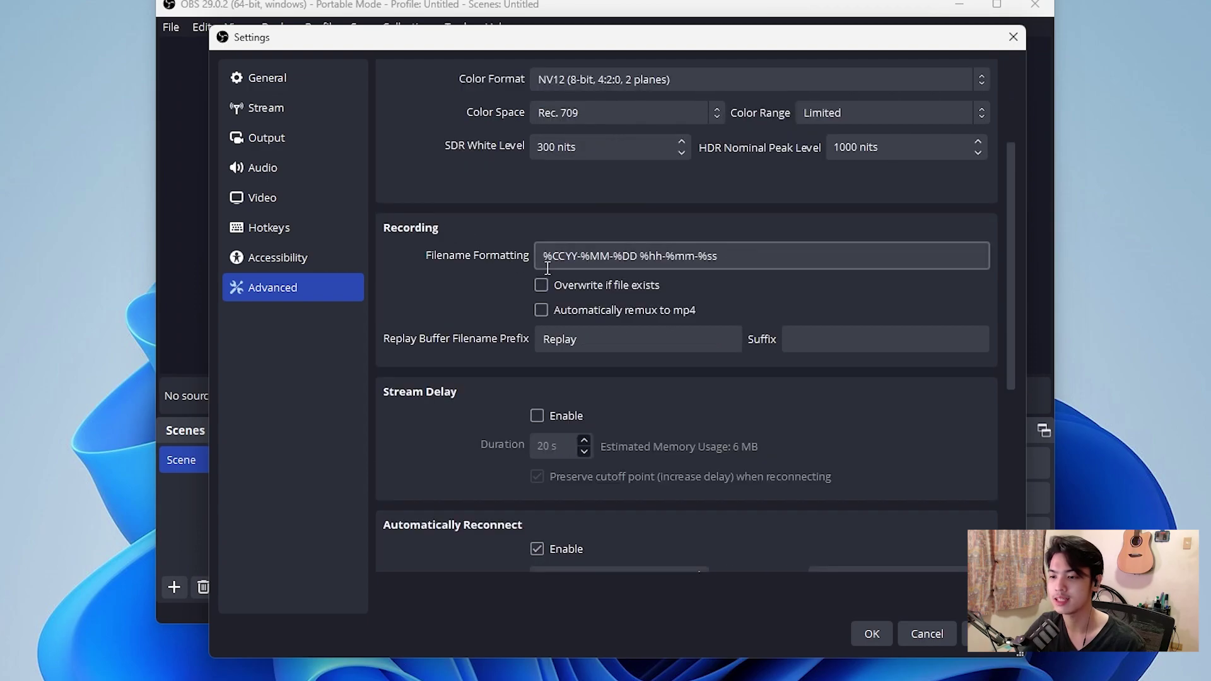
{"action": "left_click", "coordinate": [597, 313]}
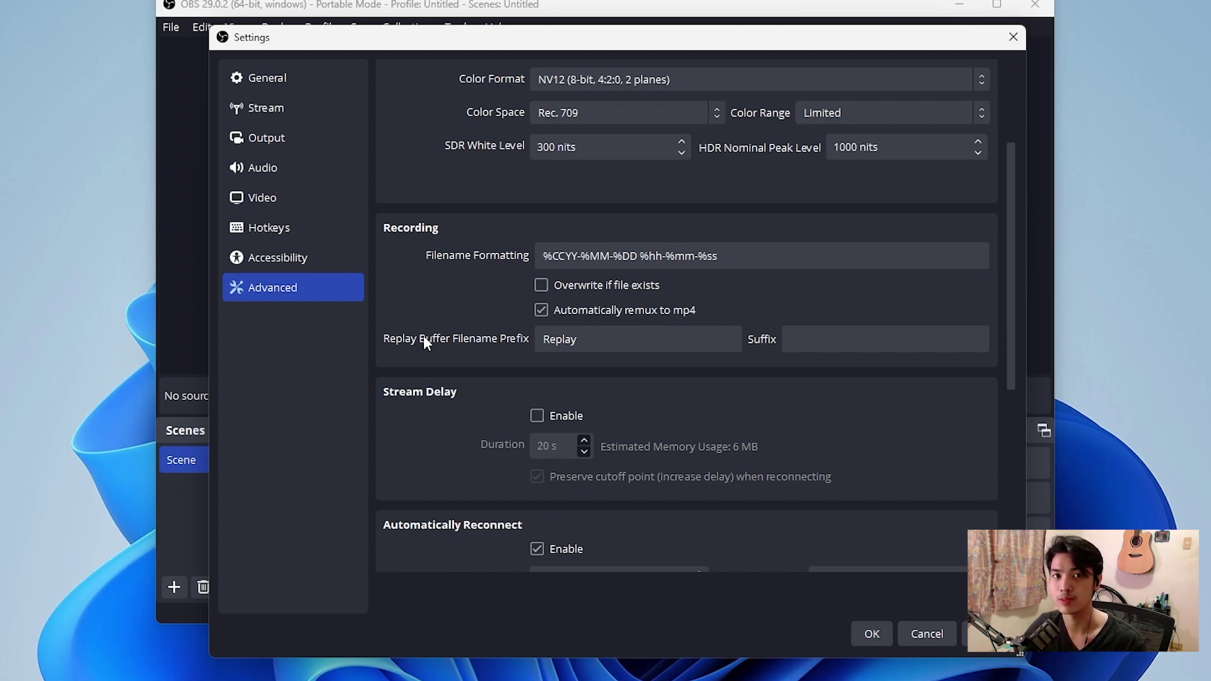
{"action": "scroll", "coordinate": [1014, 303], "scroll_direction": "down", "scroll_amount": 3}
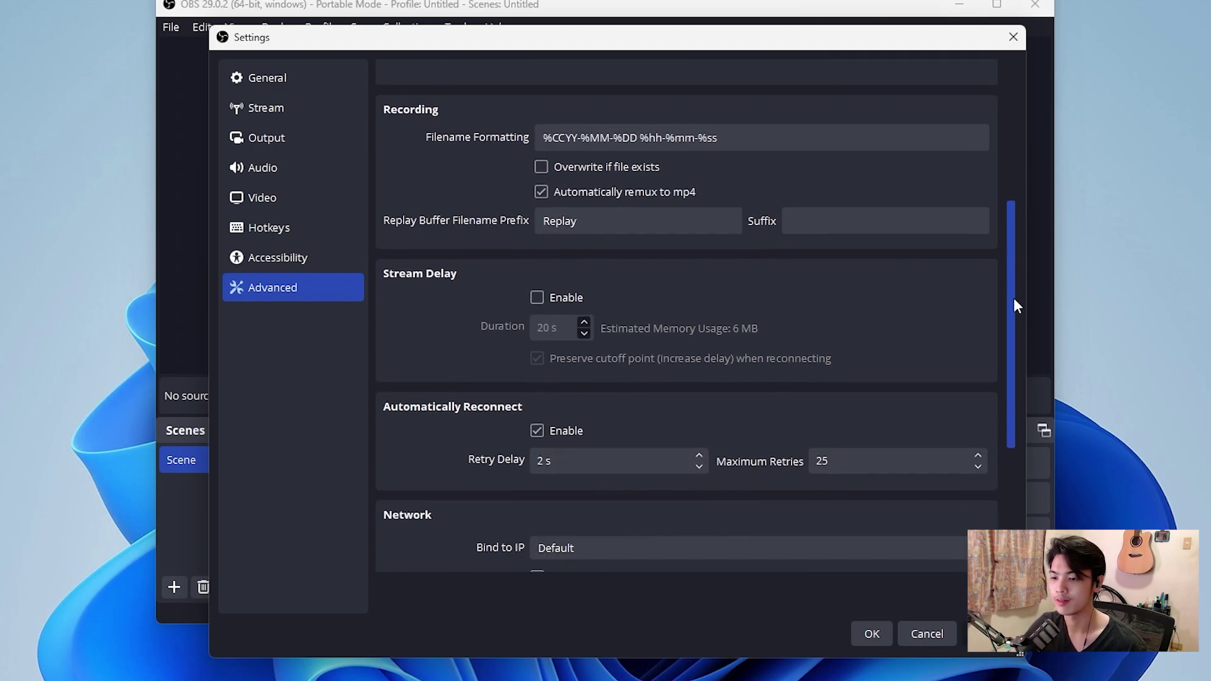
{"action": "double_click", "coordinate": [590, 221]}
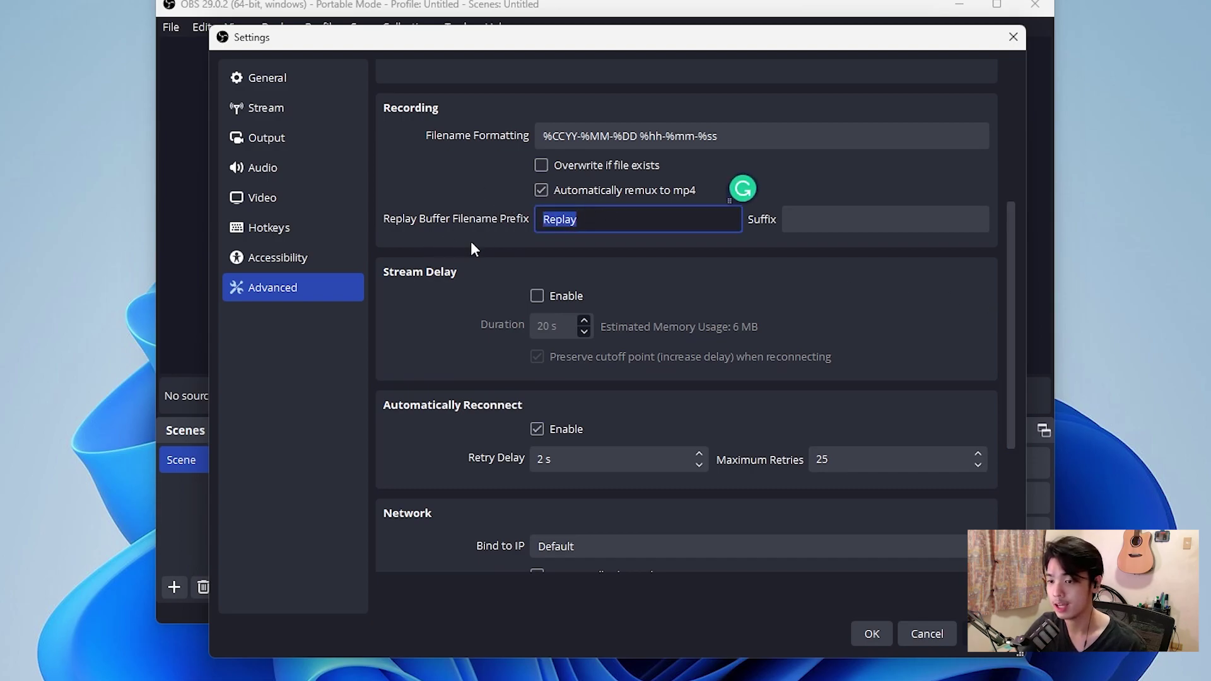
{"action": "left_click", "coordinate": [627, 226]}
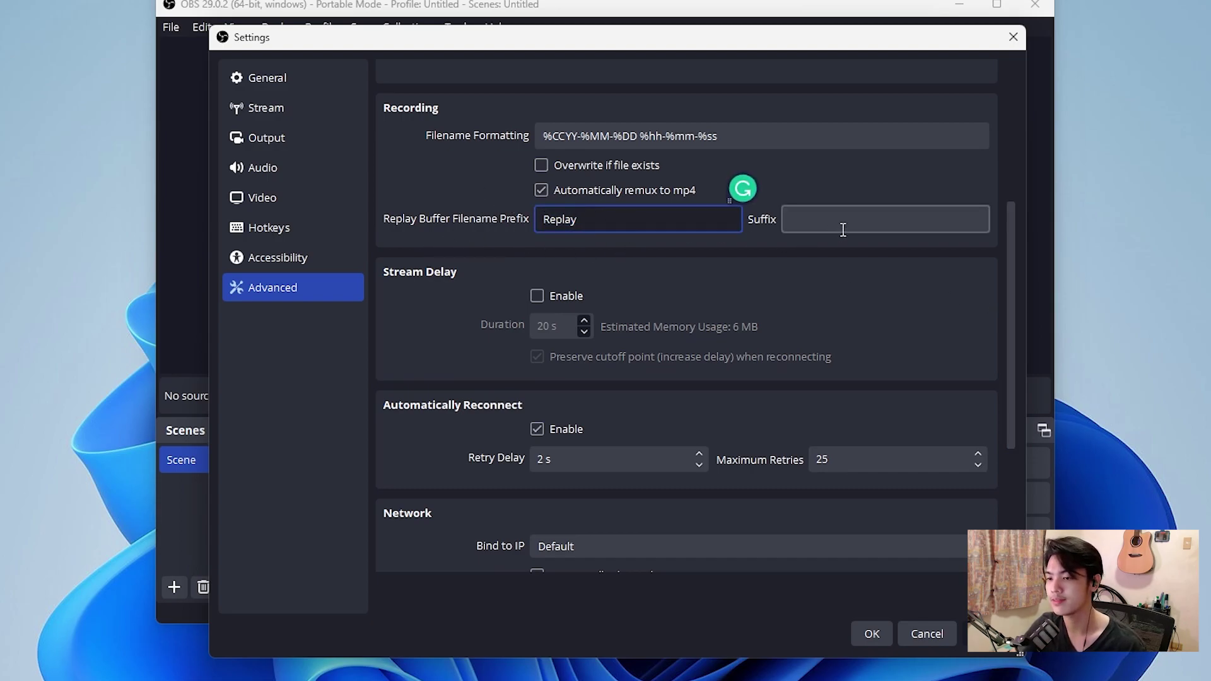
{"action": "double_click", "coordinate": [613, 217]}
{"action": "left_click", "coordinate": [673, 222]}
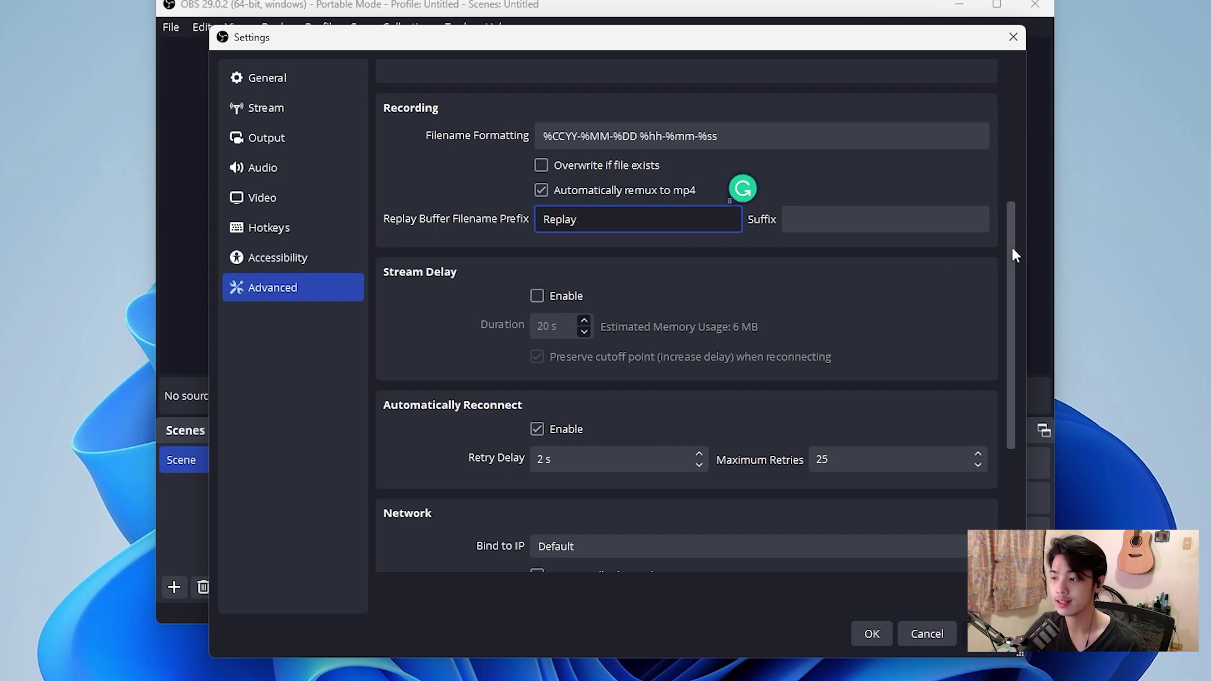
{"action": "left_click_drag", "start_coordinate": [1012, 245], "coordinate": [1009, 278]}
- Set auto-reconnect Retry Delay to 1 s and Maximum Retries to 999
{"action": "scroll", "coordinate": [1009, 279], "scroll_direction": "down", "scroll_amount": 3}
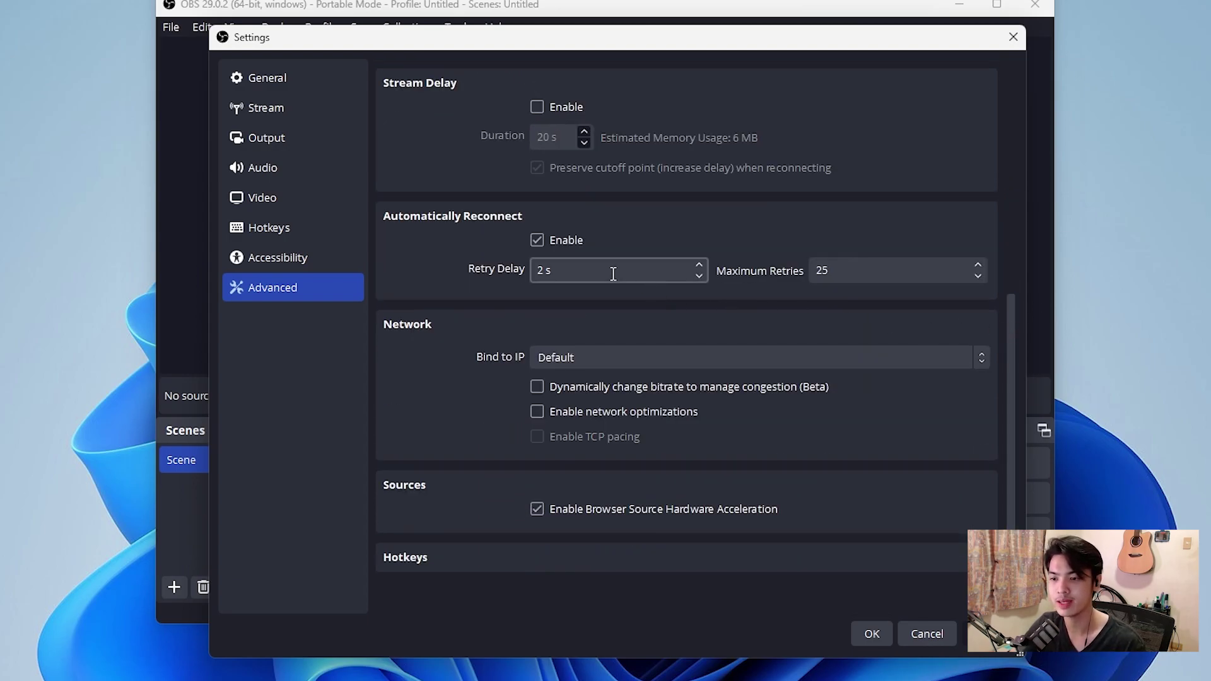
{"action": "left_click", "coordinate": [616, 273]}
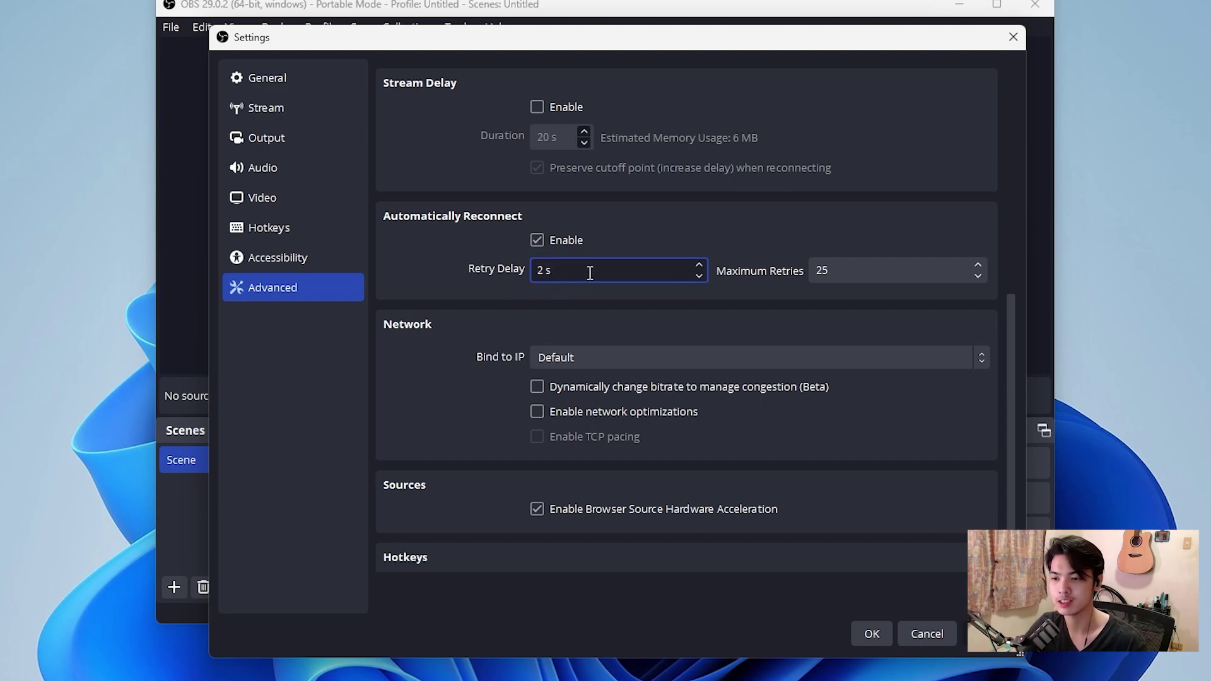
{"action": "left_click_drag", "start_coordinate": [586, 270], "coordinate": [538, 270]}
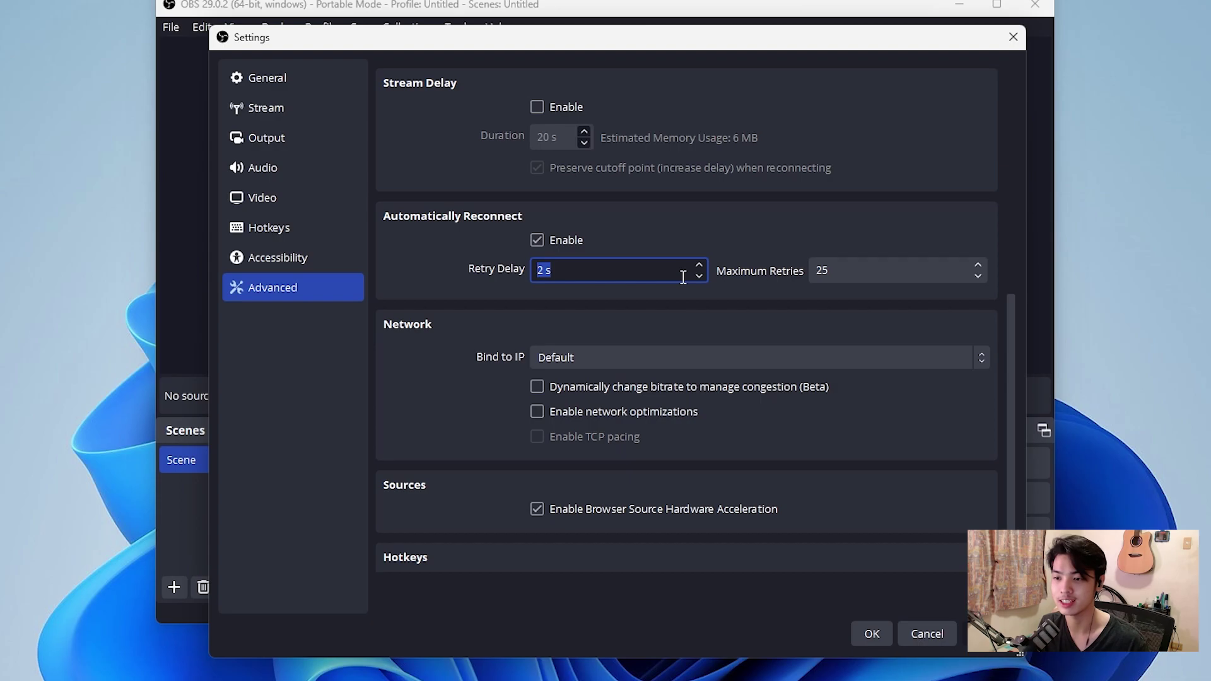
{"action": "left_click", "coordinate": [919, 273]}
{"action": "left_click", "coordinate": [697, 271]}
{"action": "left_click", "coordinate": [699, 276]}
{"action": "left_click", "coordinate": [865, 268]}
{"action": "double_click", "coordinate": [873, 273]}
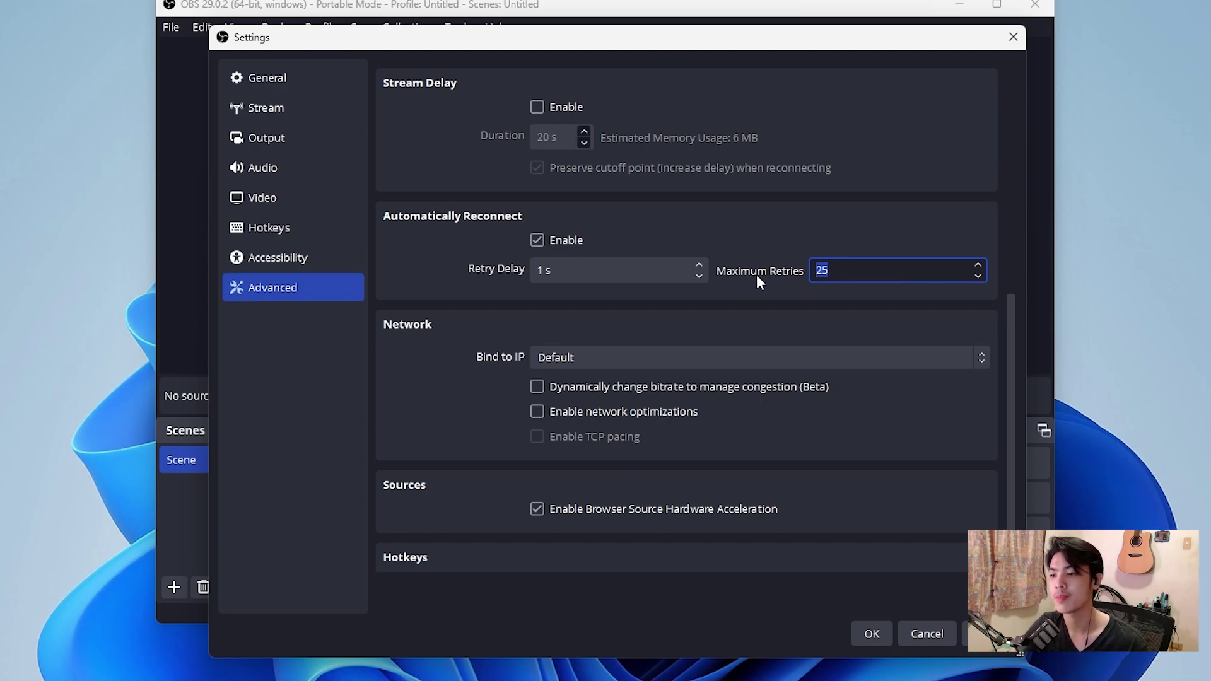
{"action": "type", "text": "999"}
{"action": "left_click", "coordinate": [940, 300]}
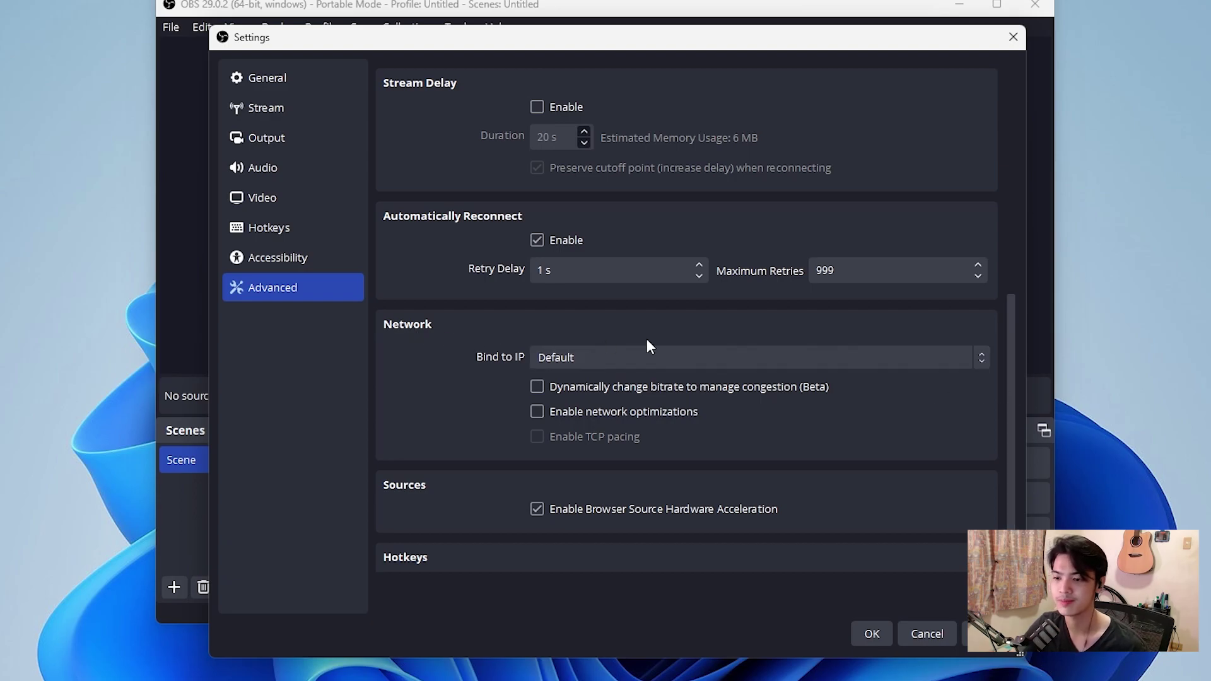
{"action": "left_click_drag", "start_coordinate": [1012, 307], "coordinate": [1009, 353]}
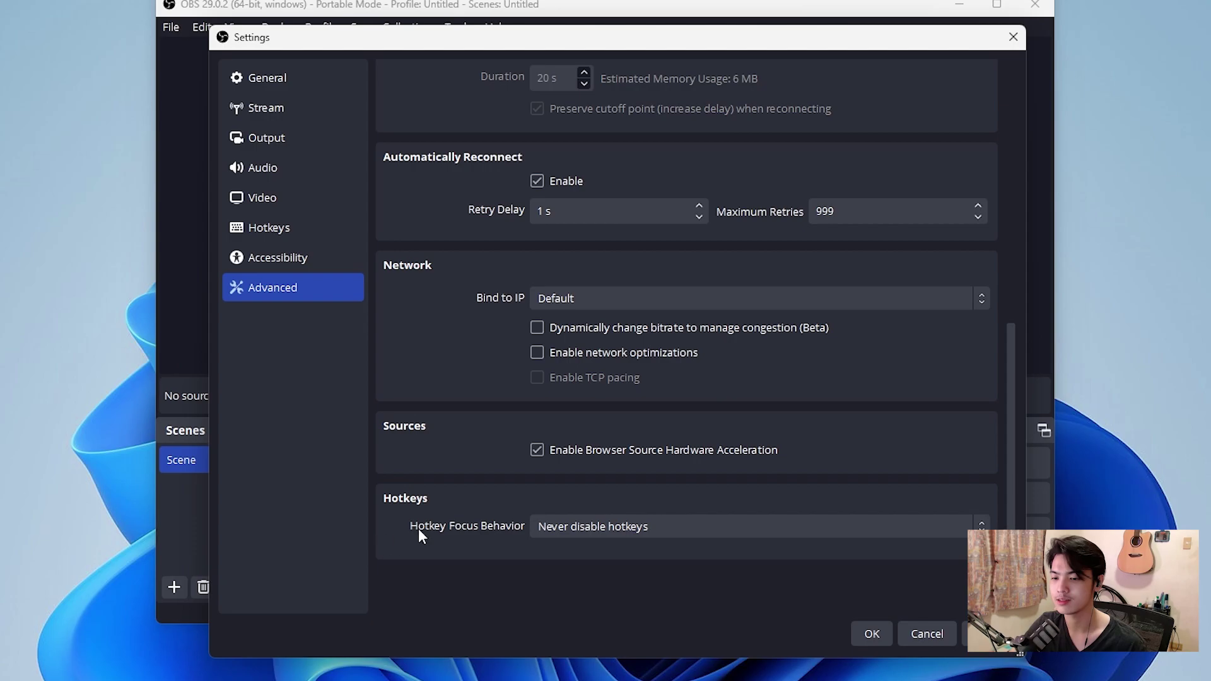
- Save the settings, then drag the splitter up to shrink the preview and enlarge the docks
{"action": "left_click", "coordinate": [870, 634]}
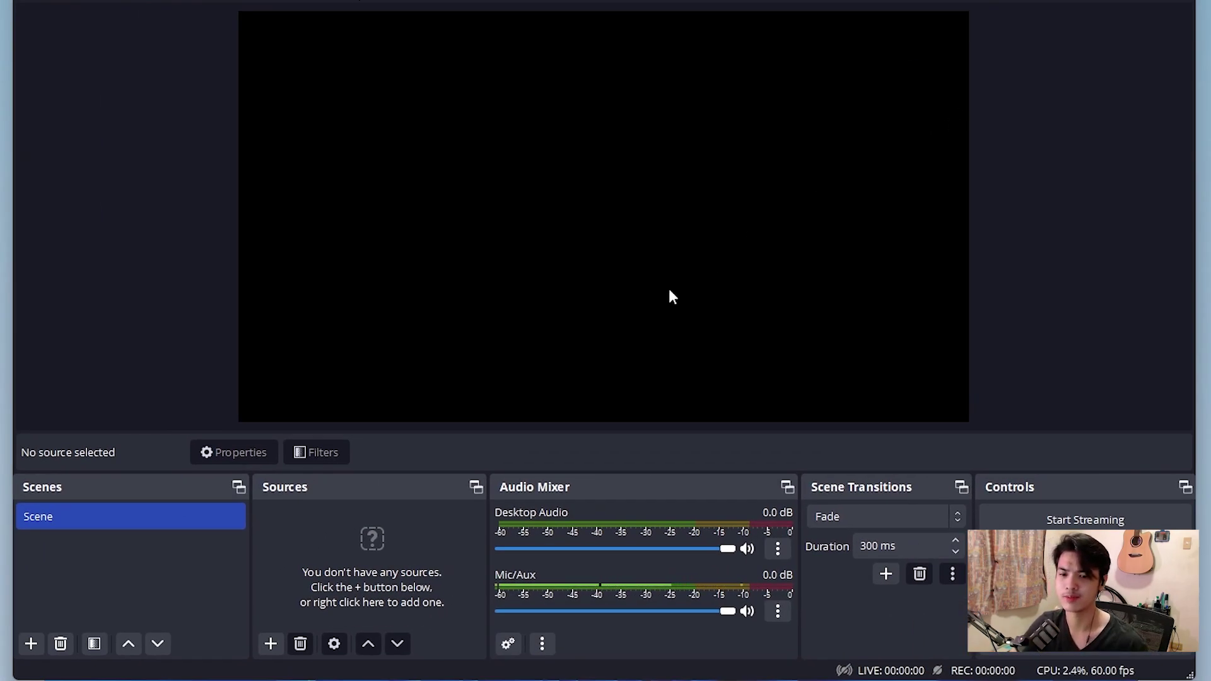
{"action": "key", "text": "F2"}
{"action": "key", "text": "Return"}
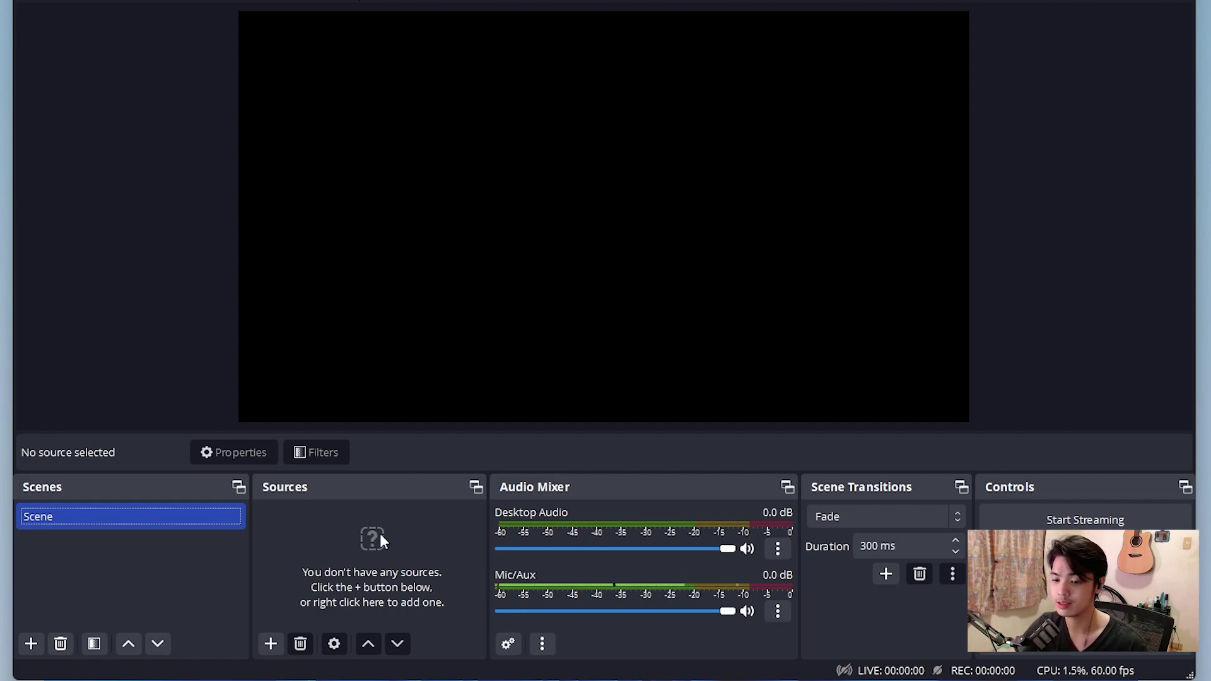
{"action": "left_click", "coordinate": [373, 560]}
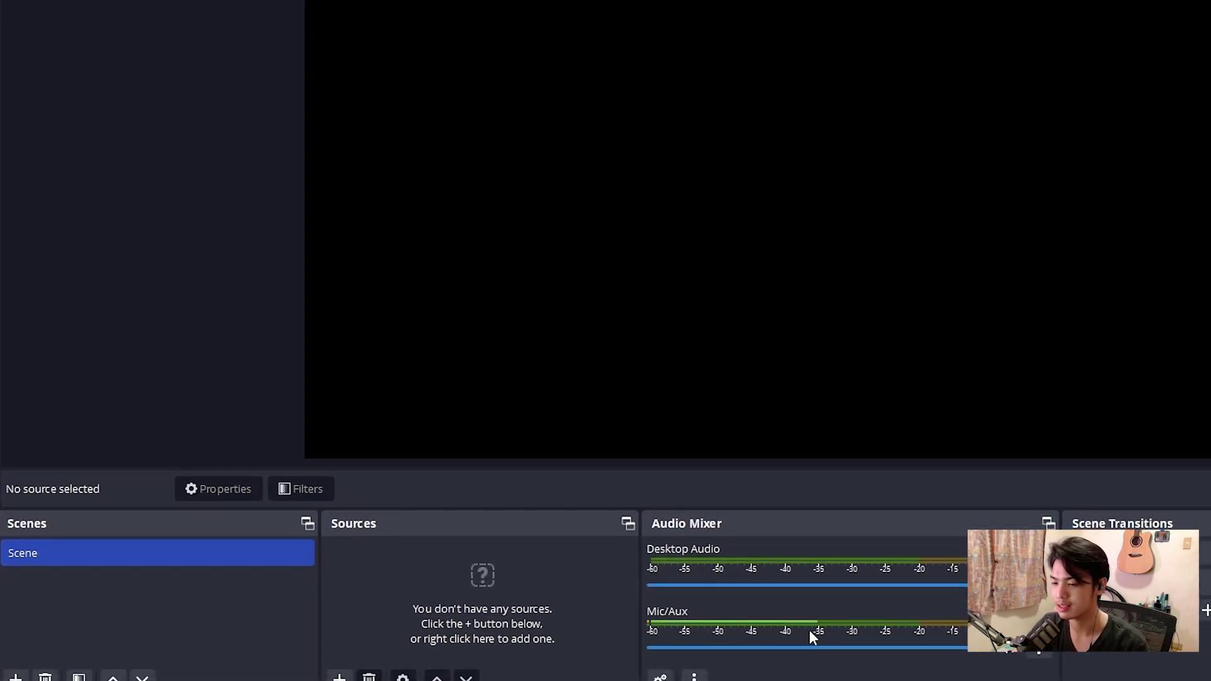
{"action": "left_click_drag", "start_coordinate": [757, 509], "coordinate": [812, 330]}
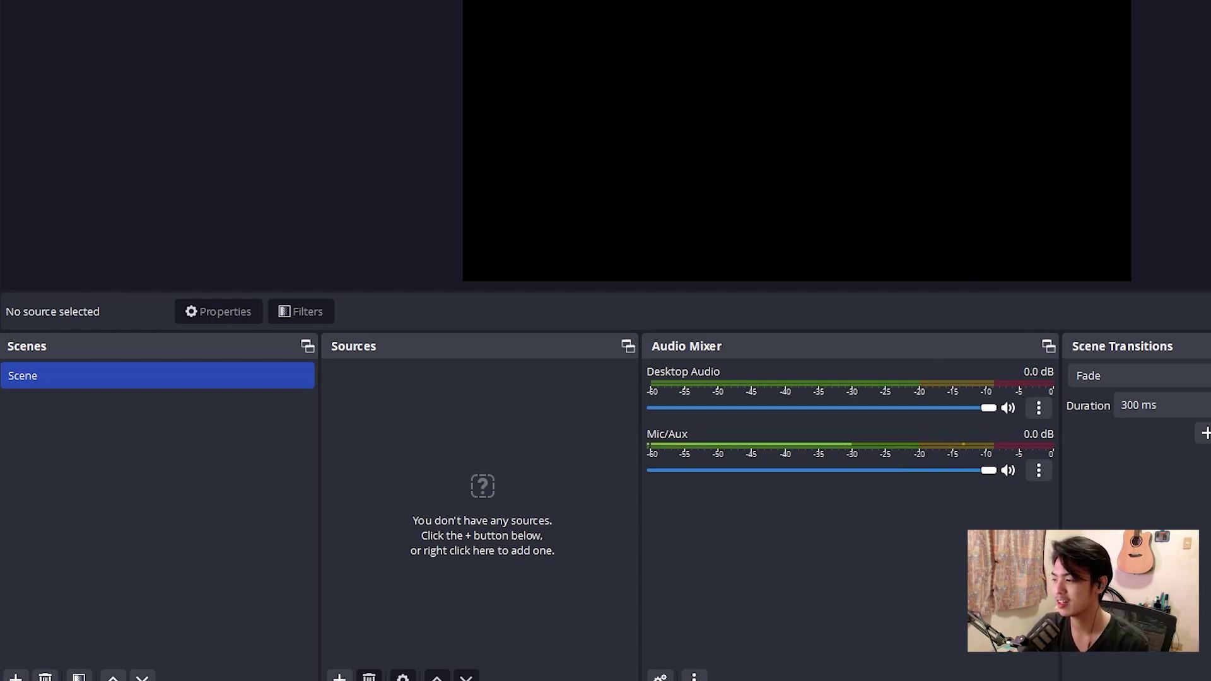
- Open the add-source list, from Application Audio Capture to Window Capture
{"action": "right_click", "coordinate": [520, 445]}
{"action": "right_click", "coordinate": [481, 434]}
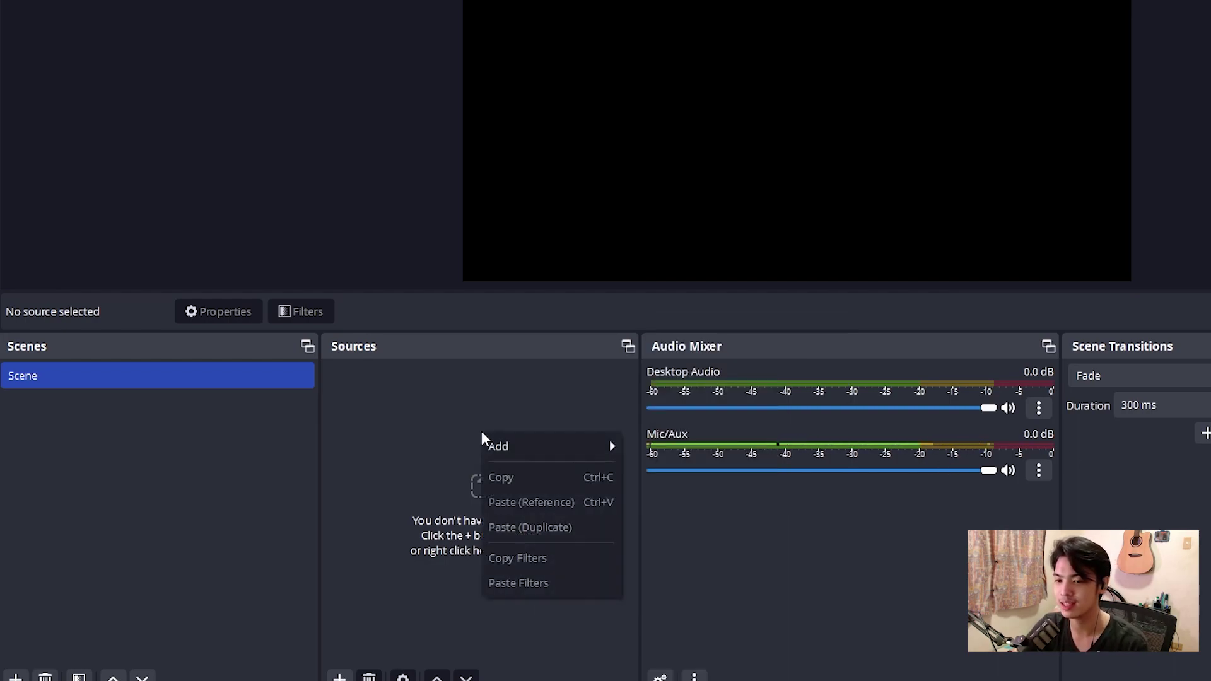
{"action": "key", "text": "Escape"}
{"action": "key", "text": "Escape"}
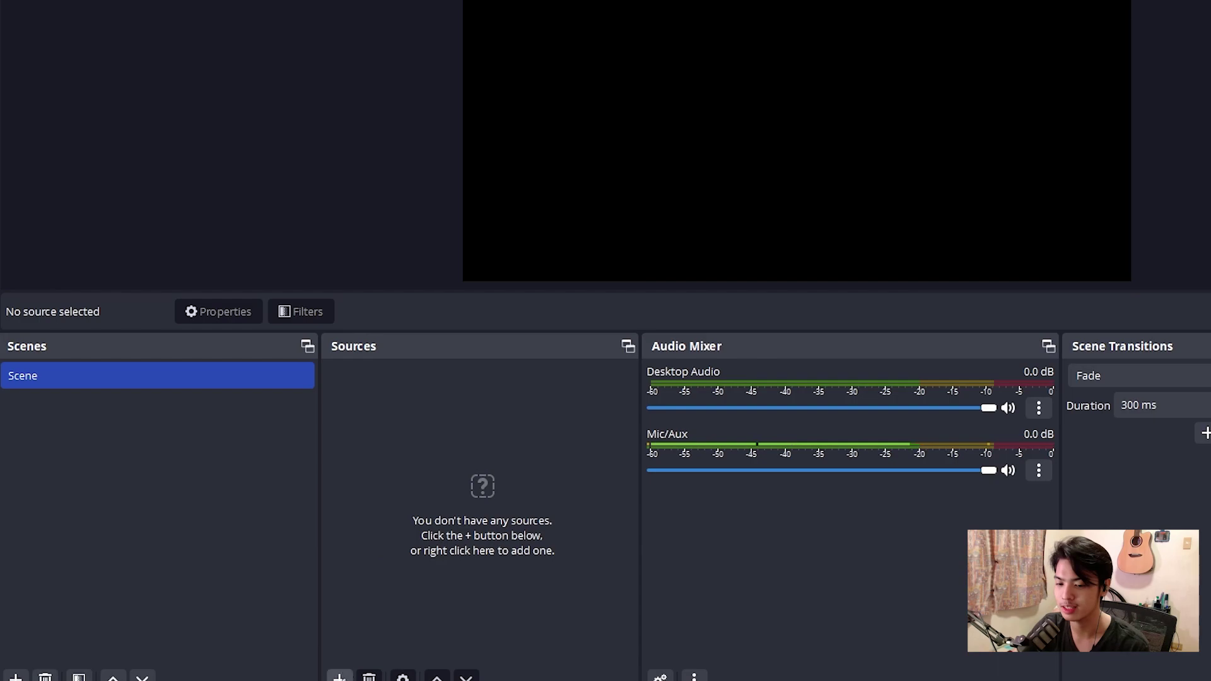
{"action": "left_click", "coordinate": [339, 677]}
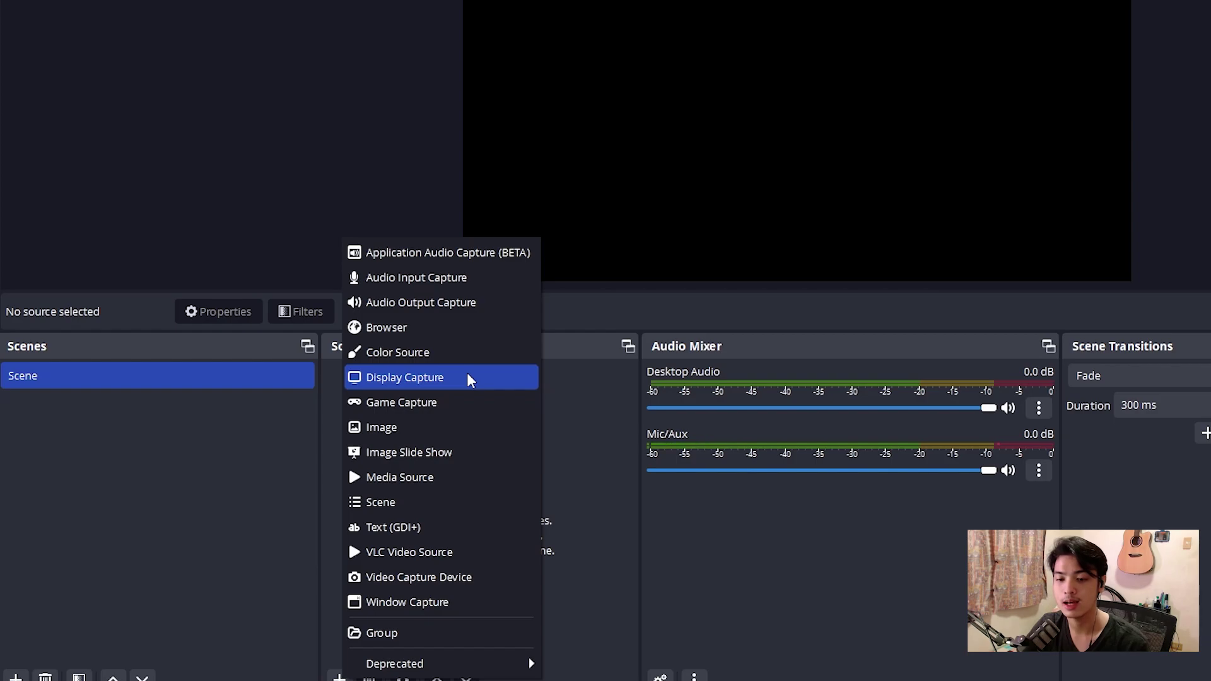
- Add a trial Display Capture with Automatic capture method, then delete it
{"action": "left_click", "coordinate": [467, 378]}
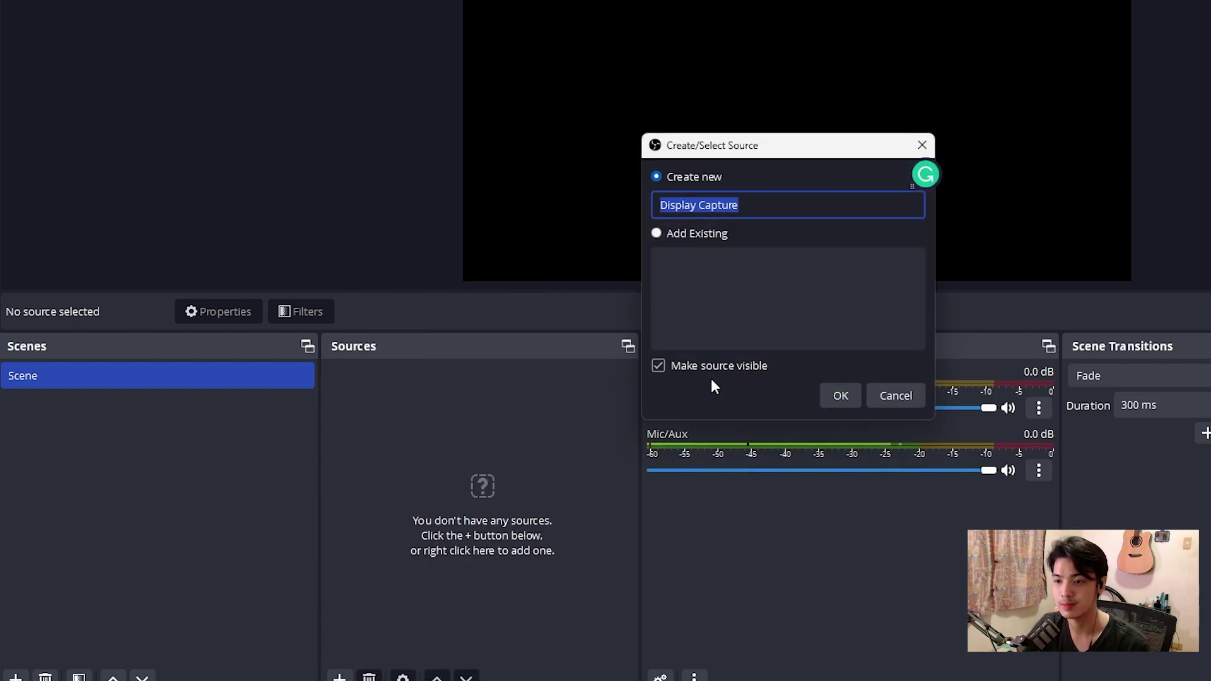
{"action": "left_click", "coordinate": [841, 395]}
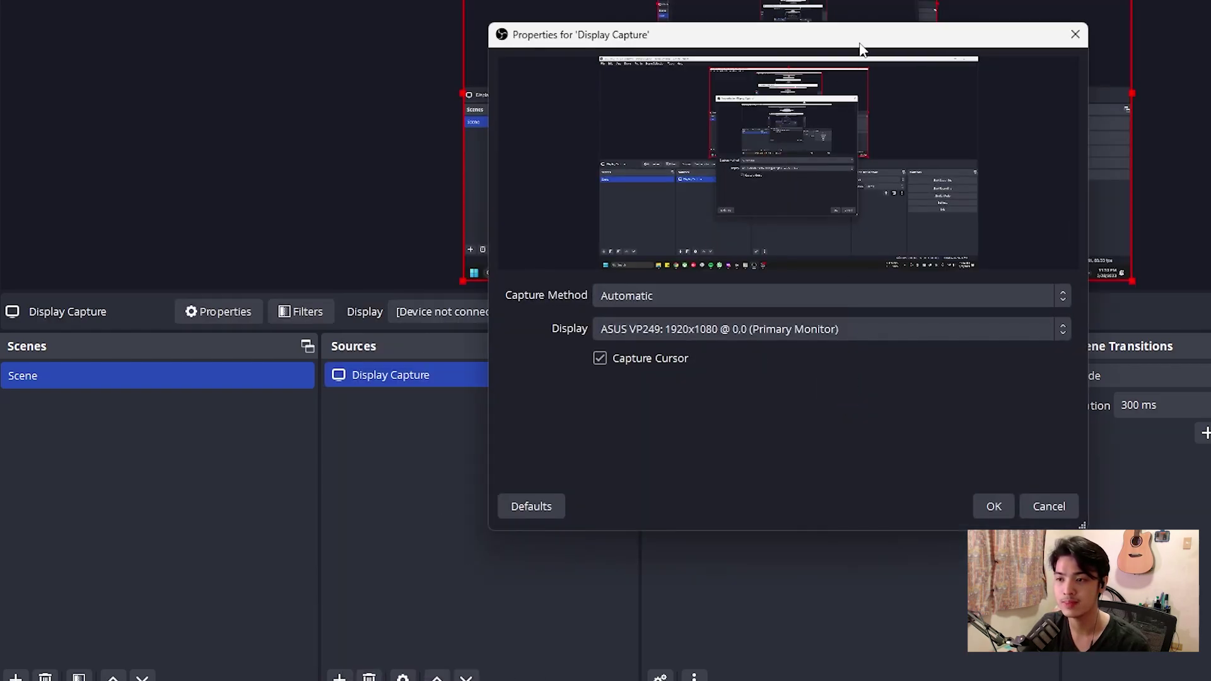
{"action": "left_click_drag", "start_coordinate": [861, 43], "coordinate": [1000, 115]}
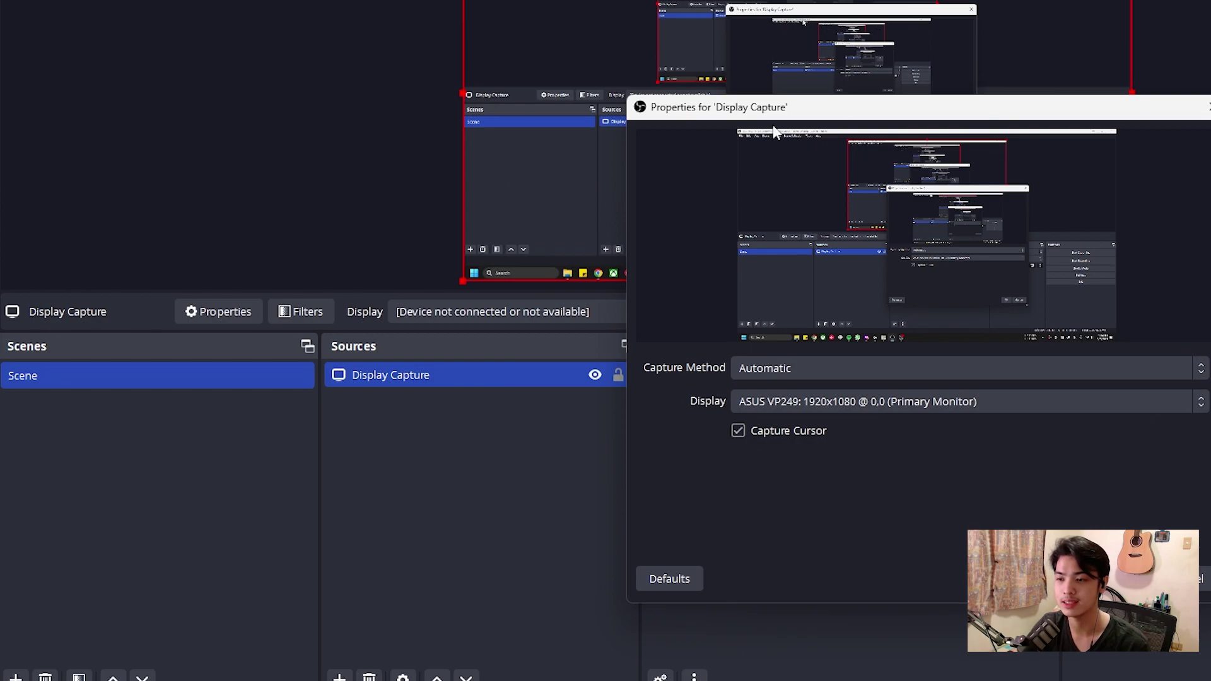
{"action": "left_click", "coordinate": [831, 404]}
{"action": "left_click", "coordinate": [863, 370]}
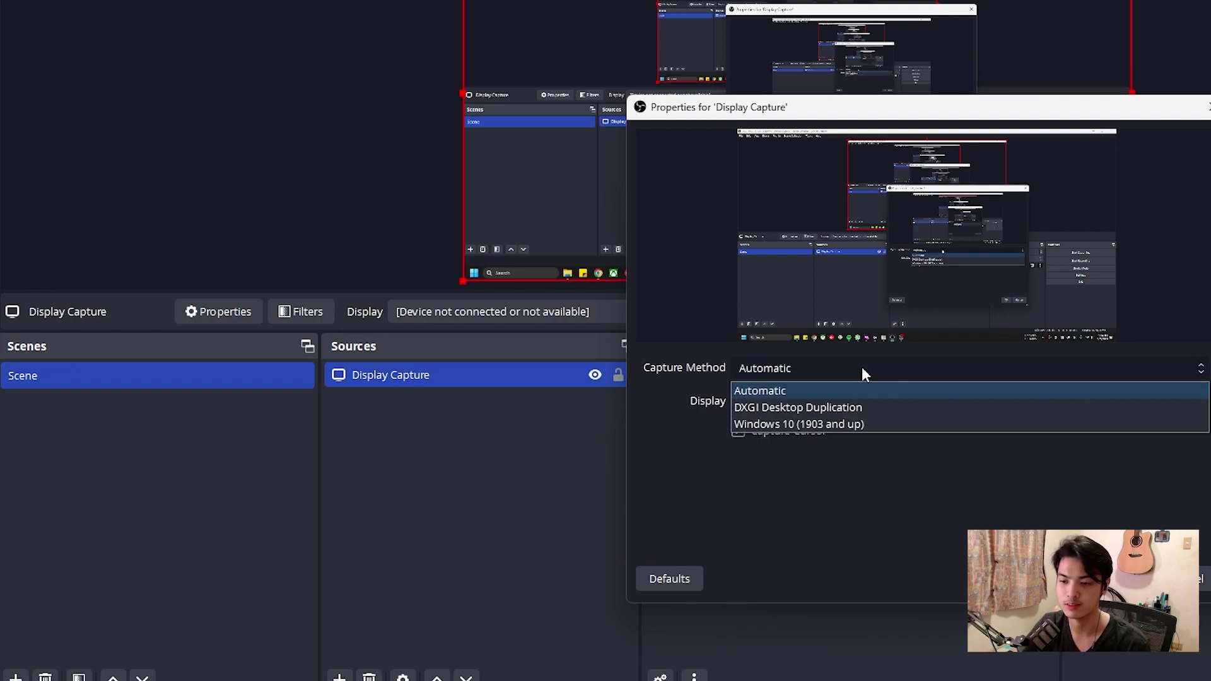
{"action": "left_click", "coordinate": [863, 370]}
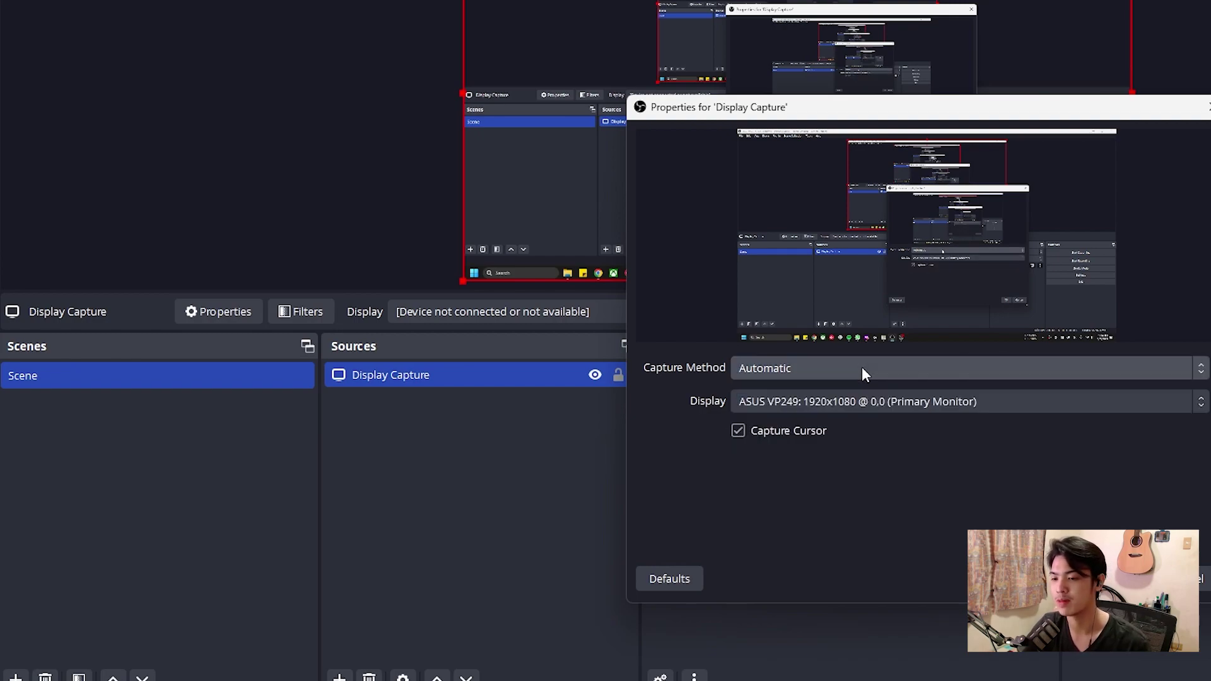
{"action": "left_click", "coordinate": [1202, 579]}
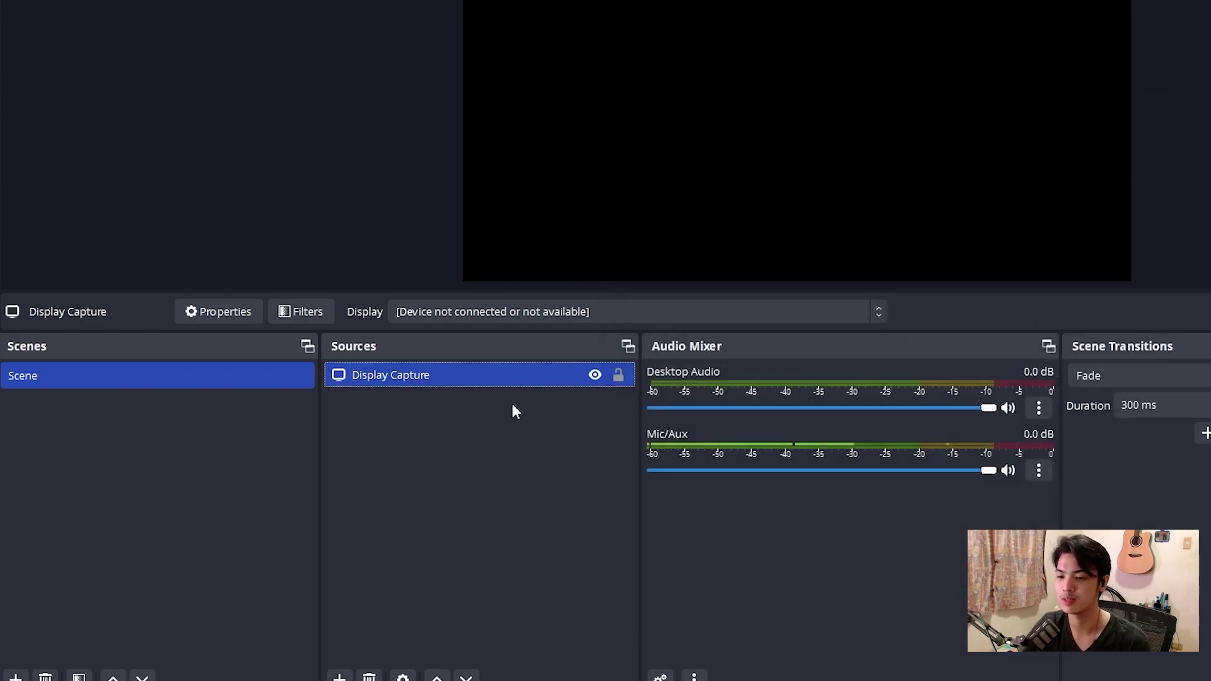
{"action": "key", "text": "Delete"}
{"action": "key", "text": "Return"}
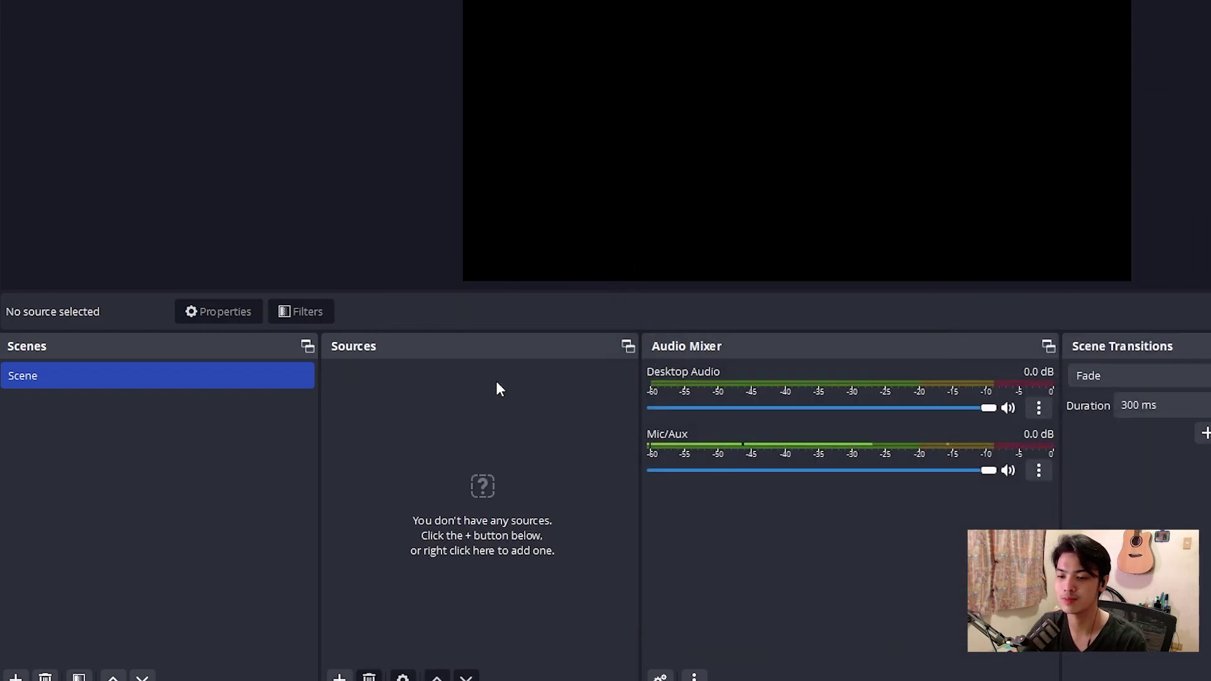
- Bring up the Sources dock's Add list to reach Text (GDI+)
{"action": "right_click", "coordinate": [478, 475]}
{"action": "mouse_move", "coordinate": [553, 487]}
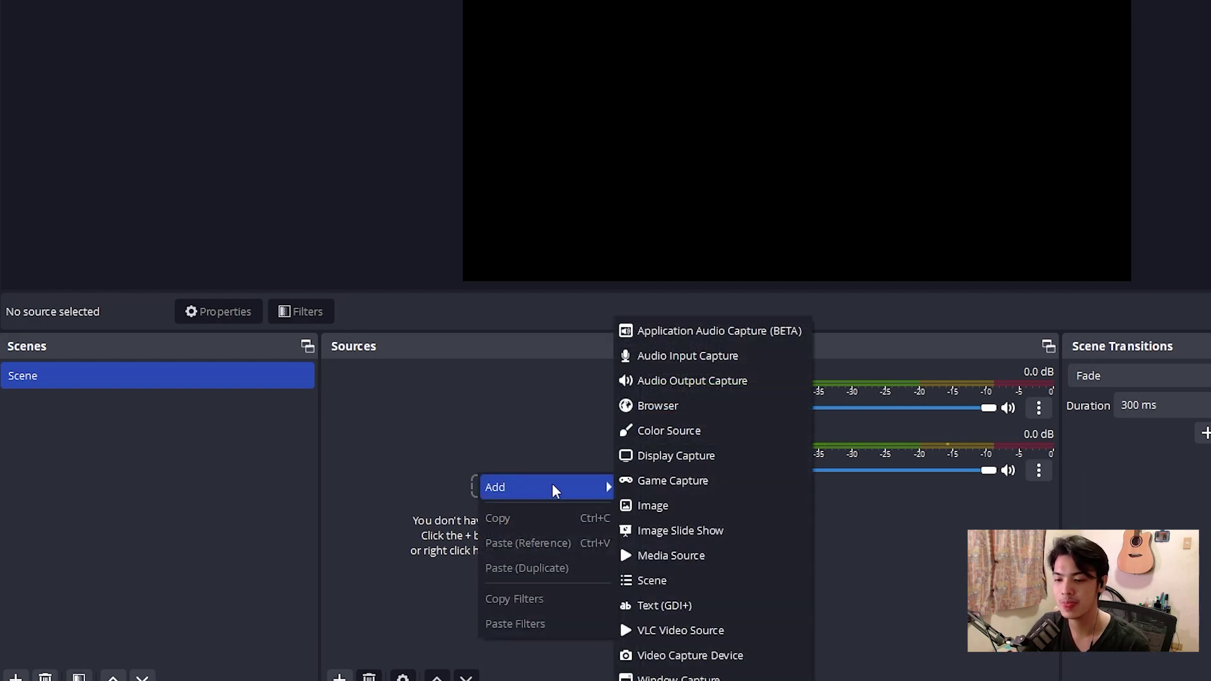
- Add a Text (GDI+) source named 'text' displaying the word 'text'
{"action": "left_click", "coordinate": [708, 603]}
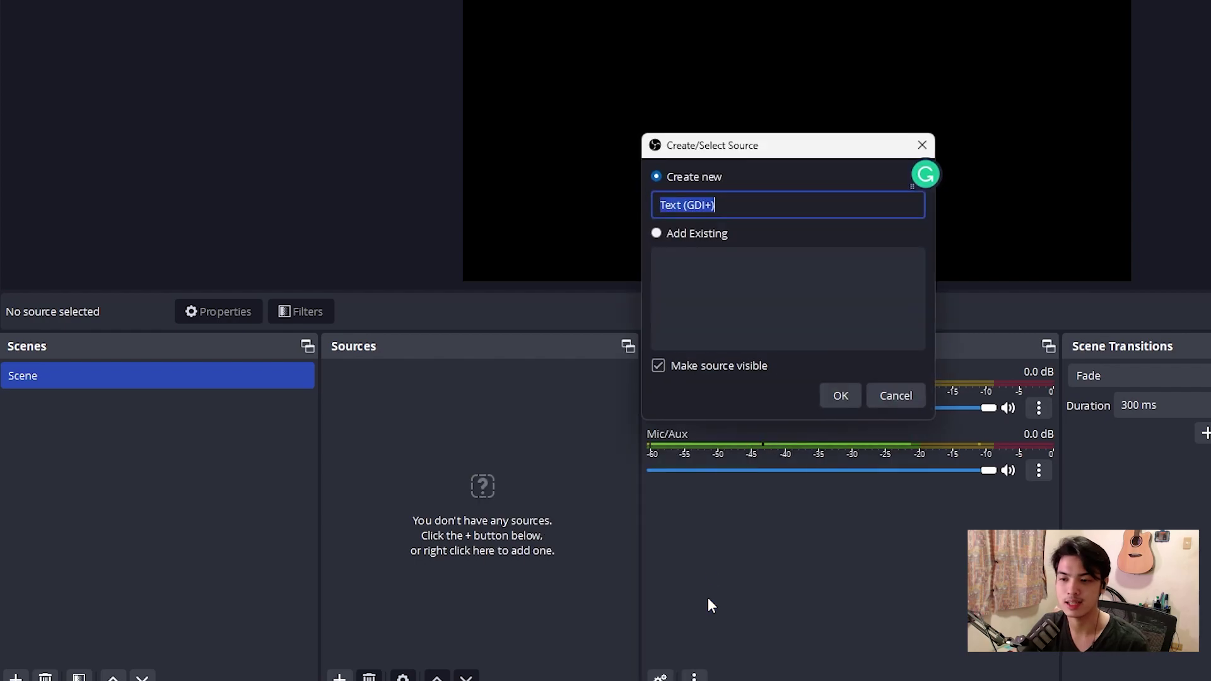
{"action": "type", "text": "text"}
{"action": "left_click", "coordinate": [839, 396]}
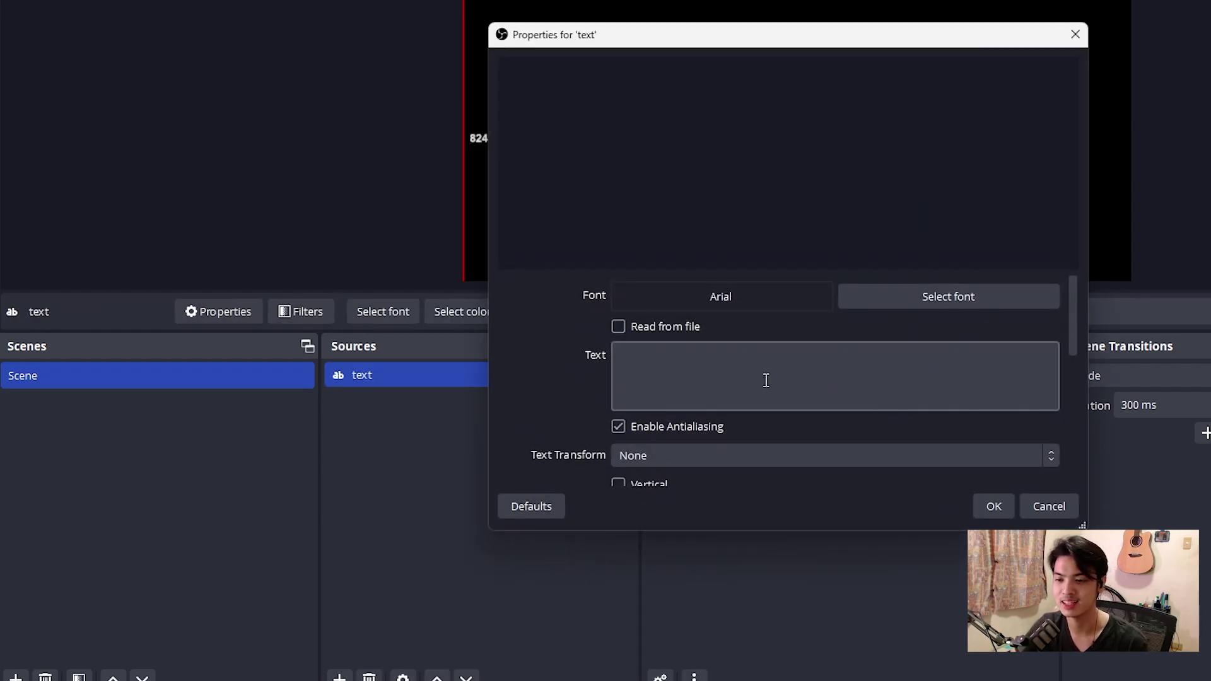
{"action": "type", "text": "text"}
{"action": "left_click", "coordinate": [995, 506]}
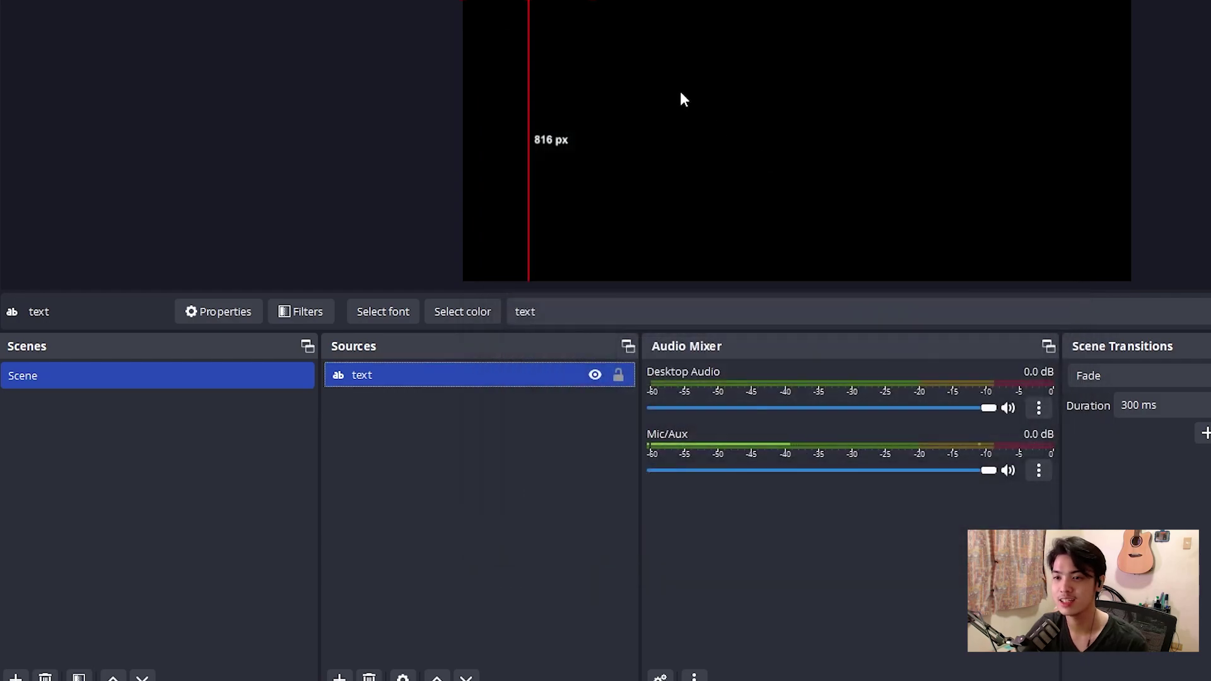
- Shrink the text and move it near the top centre of the canvas
{"action": "left_click_drag", "start_coordinate": [795, 134], "coordinate": [911, 195]}
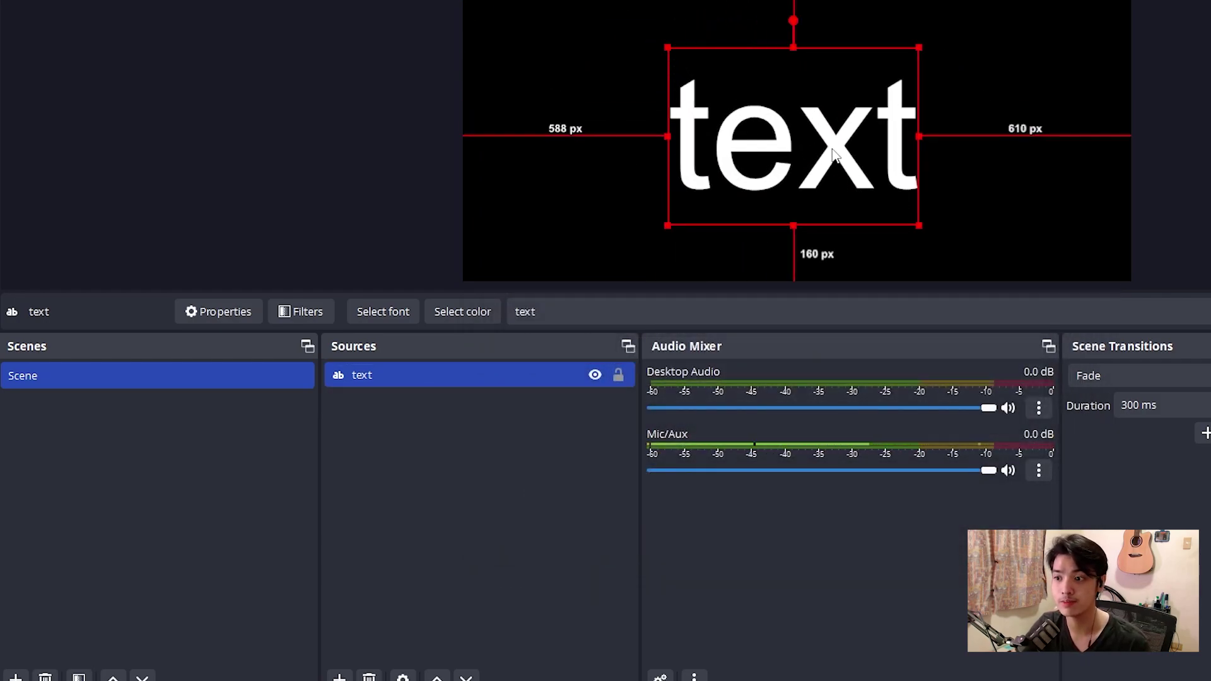
{"action": "left_click_drag", "start_coordinate": [833, 117], "coordinate": [817, 54]}
{"action": "left_click_drag", "start_coordinate": [903, 2], "coordinate": [1032, 46]}
{"action": "key", "text": "ctrl+z"}
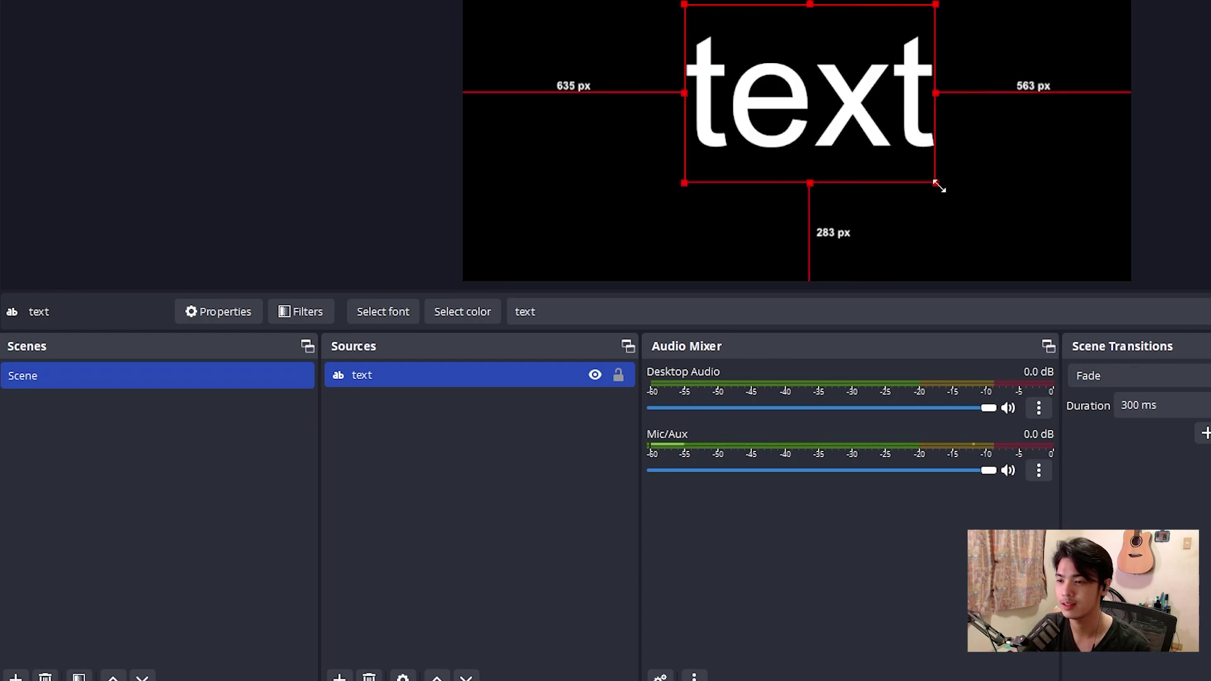
{"action": "left_click_drag", "start_coordinate": [937, 184], "coordinate": [777, 136]}
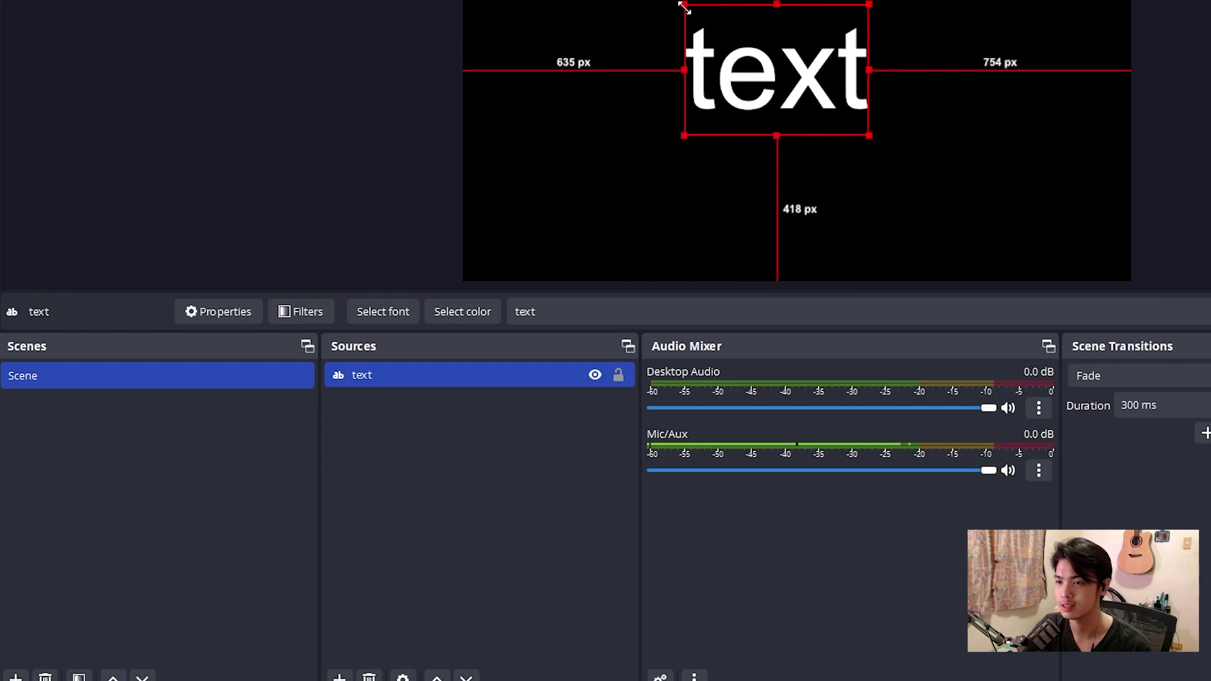
{"action": "left_click_drag", "start_coordinate": [684, 8], "coordinate": [906, 9]}
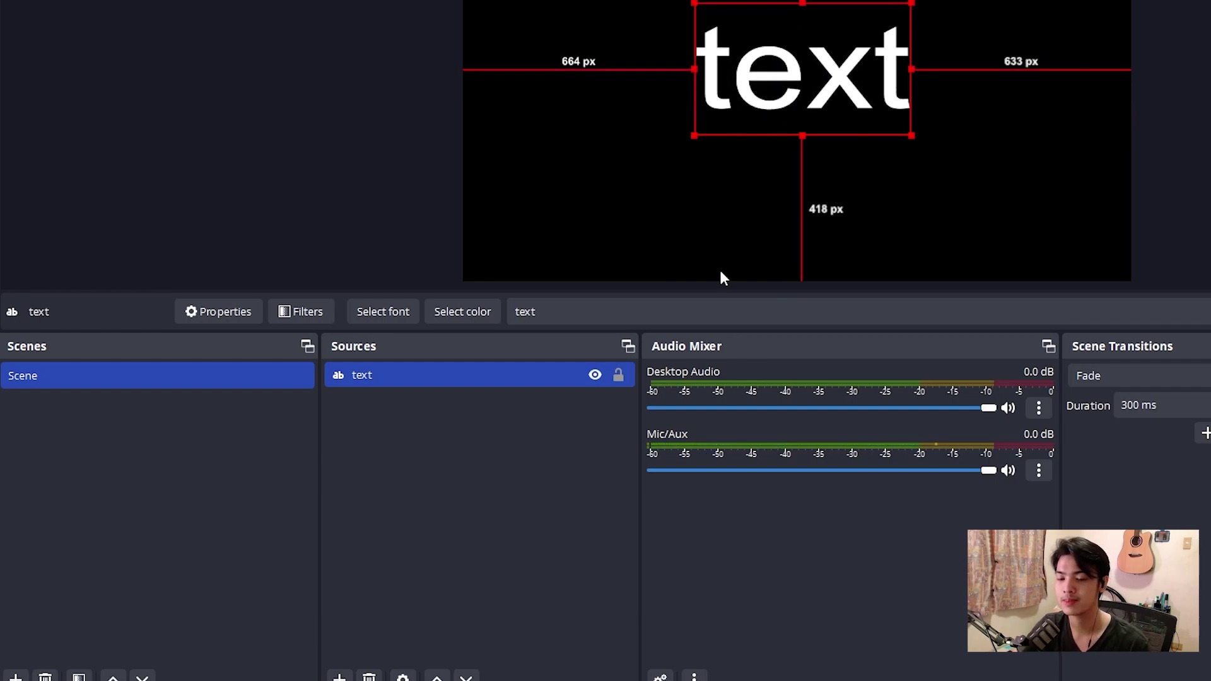
{"action": "key", "text": "ctrl+z"}
- Browse the text source's Filters list and close it without adding a filter
{"action": "right_click", "coordinate": [532, 383]}
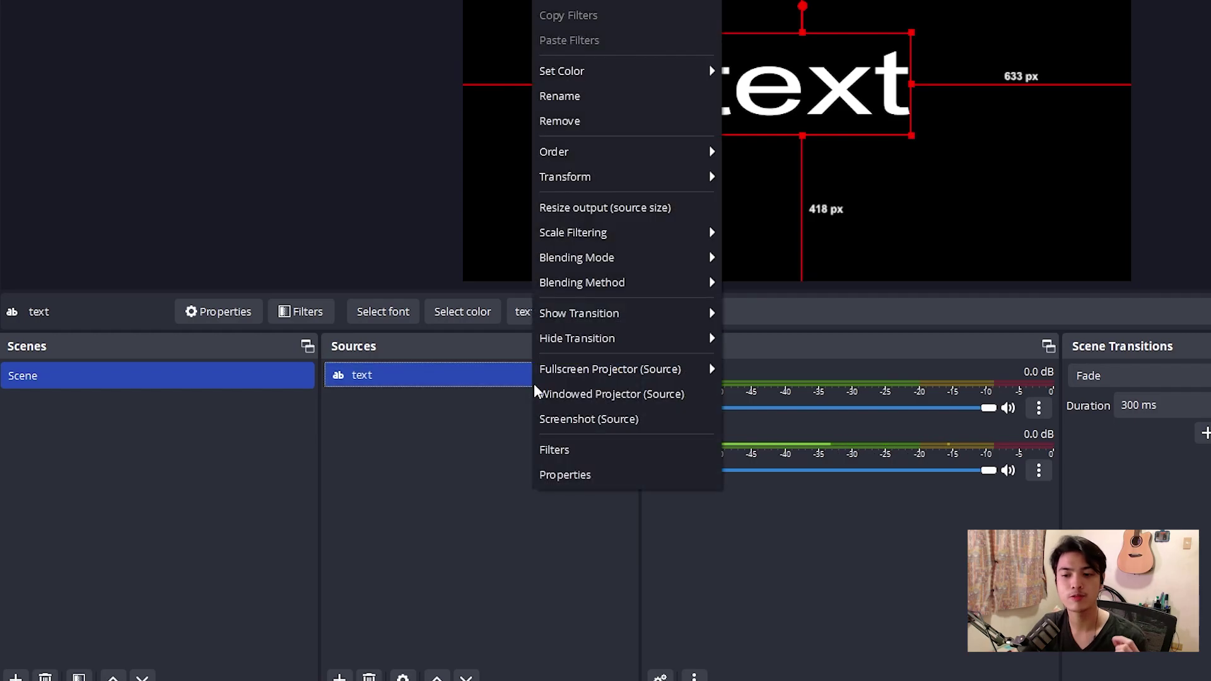
{"action": "left_click", "coordinate": [573, 447]}
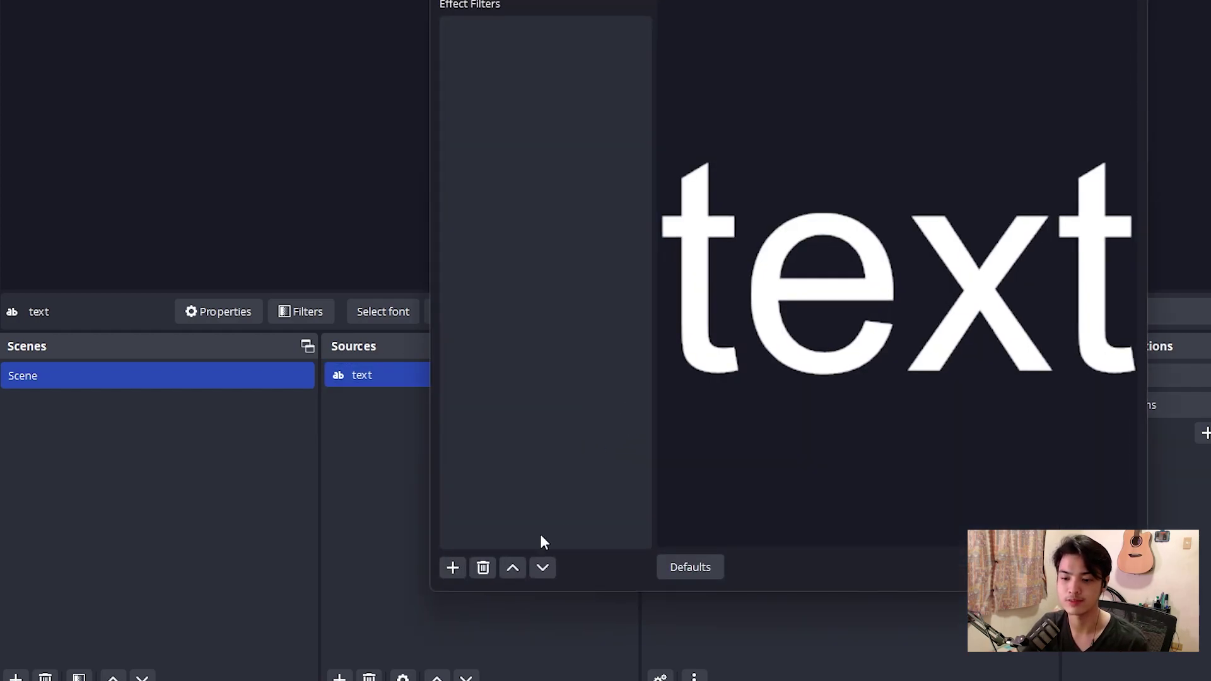
{"action": "left_click", "coordinate": [454, 567]}
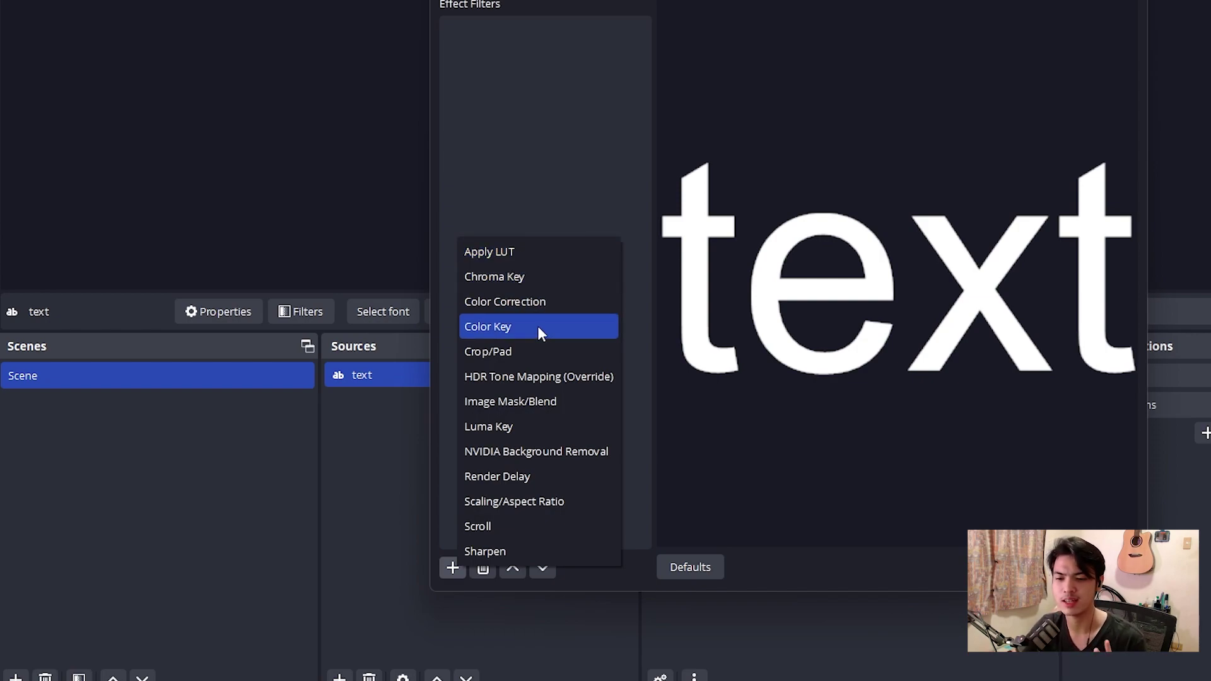
{"action": "left_click", "coordinate": [570, 137]}
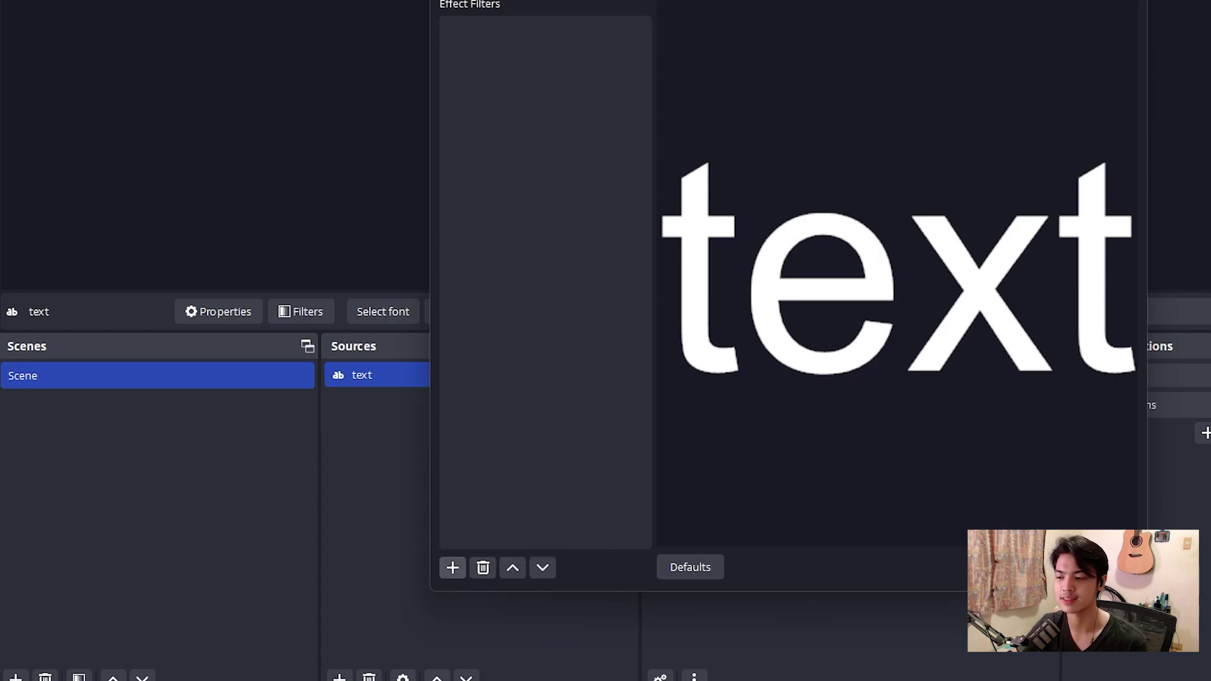
{"action": "key", "text": "Escape"}
- Delete the text source and confirm its removal
{"action": "left_click", "coordinate": [474, 377]}
{"action": "key", "text": "Delete"}
{"action": "key", "text": "Return"}
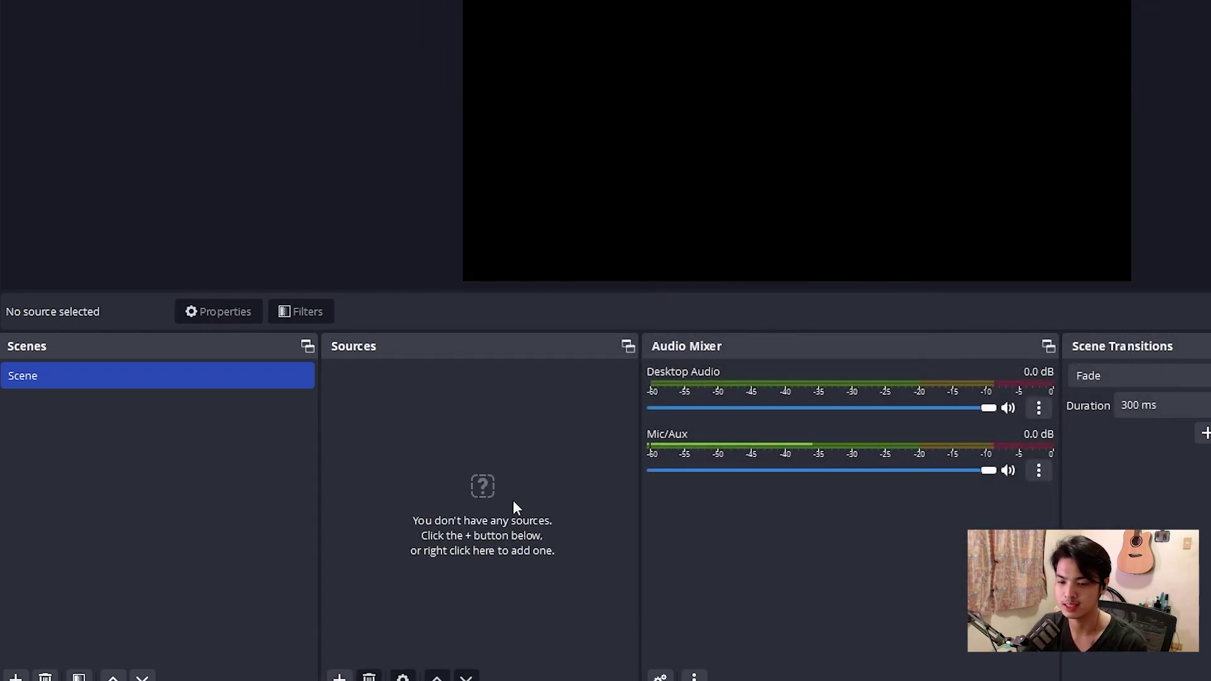
- Add a Video Capture Device source using the Elgato Virtual Camera as its device
{"action": "right_click", "coordinate": [513, 501]}
{"action": "mouse_move", "coordinate": [544, 514]}
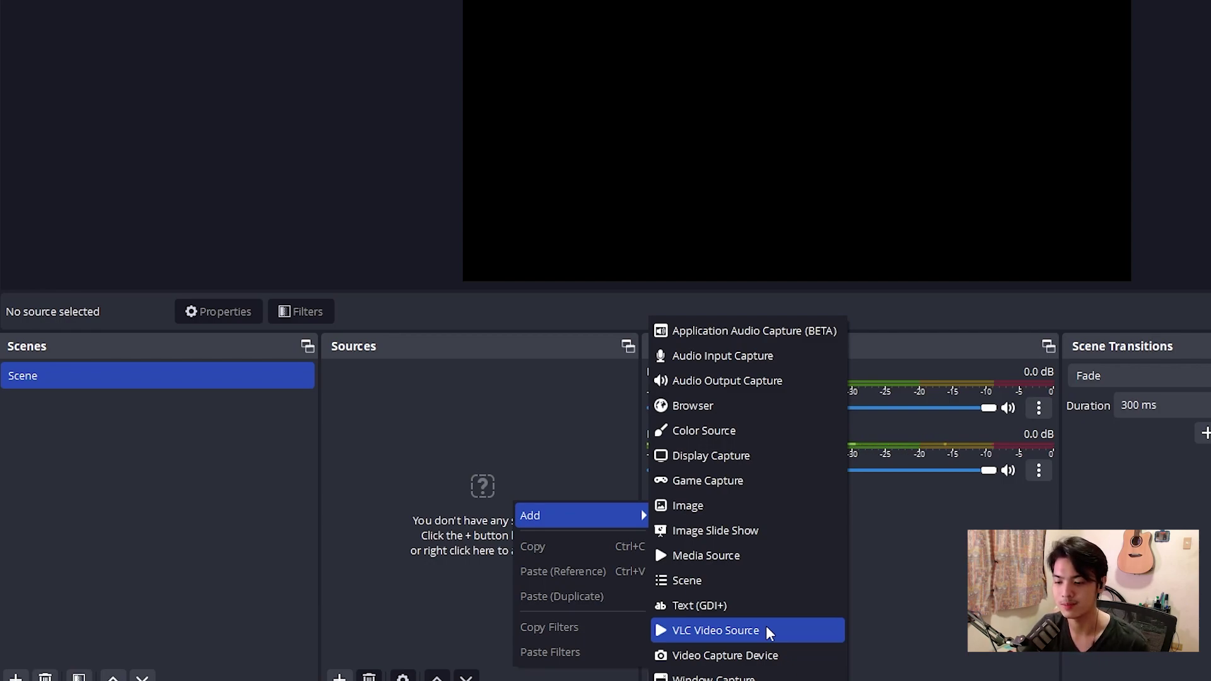
{"action": "left_click", "coordinate": [771, 656]}
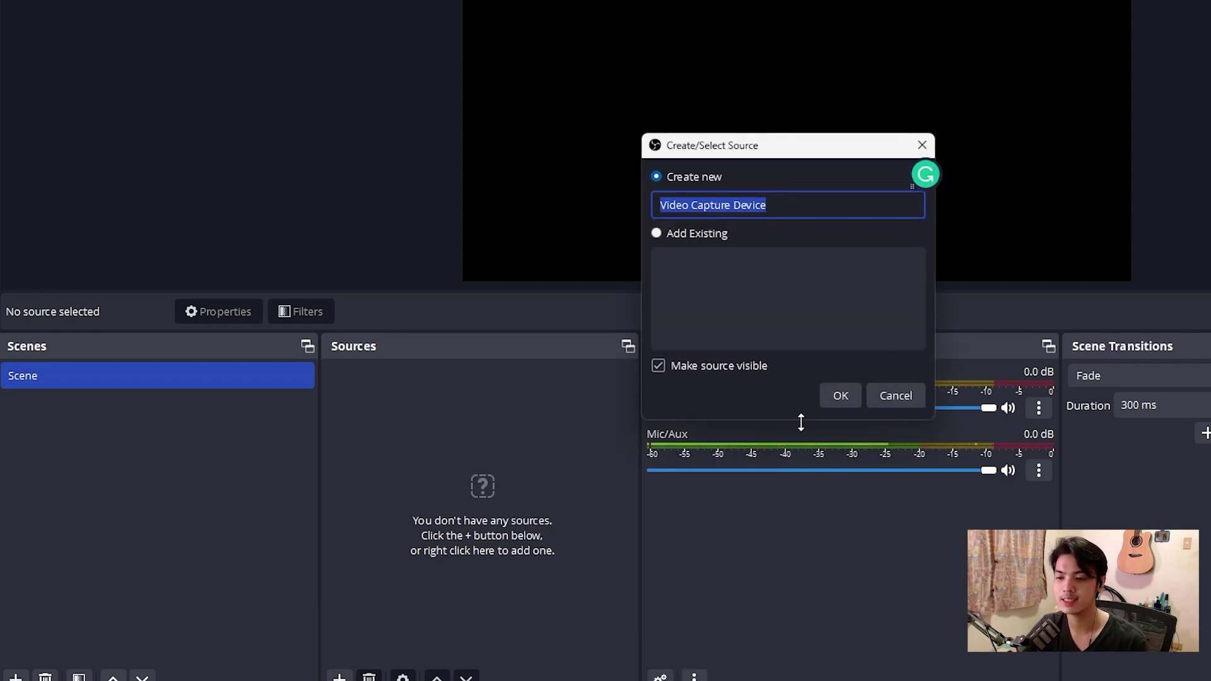
{"action": "left_click", "coordinate": [835, 397]}
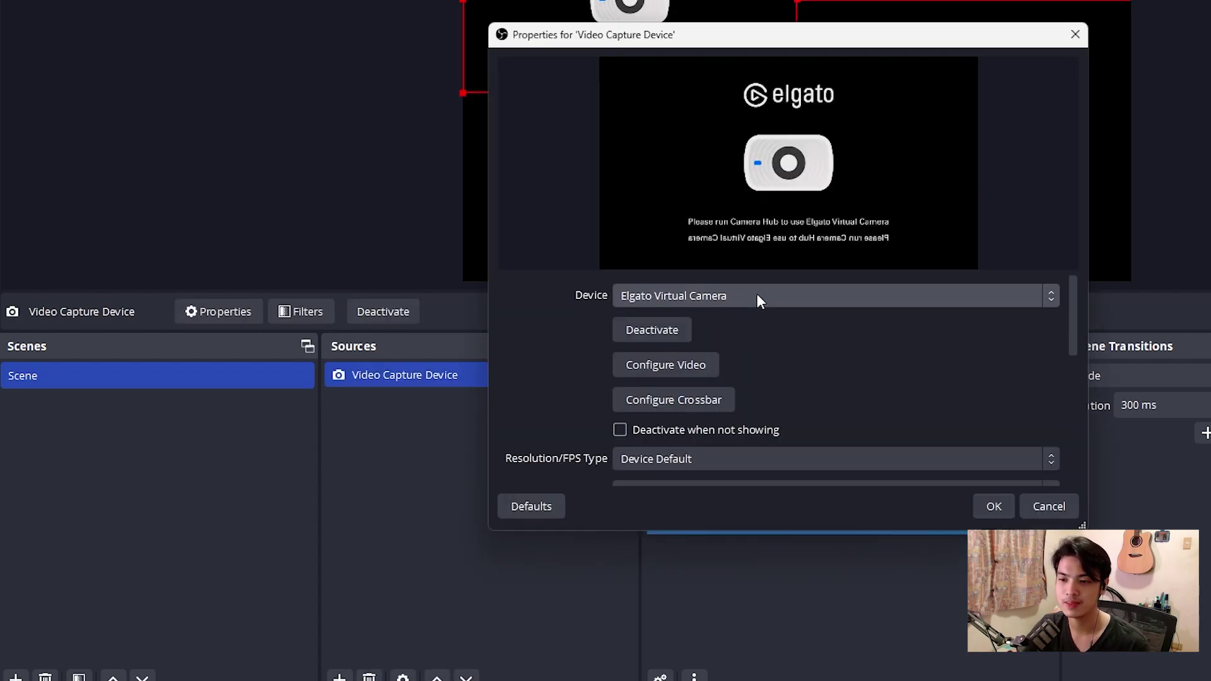
{"action": "left_click_drag", "start_coordinate": [877, 45], "coordinate": [1172, 102]}
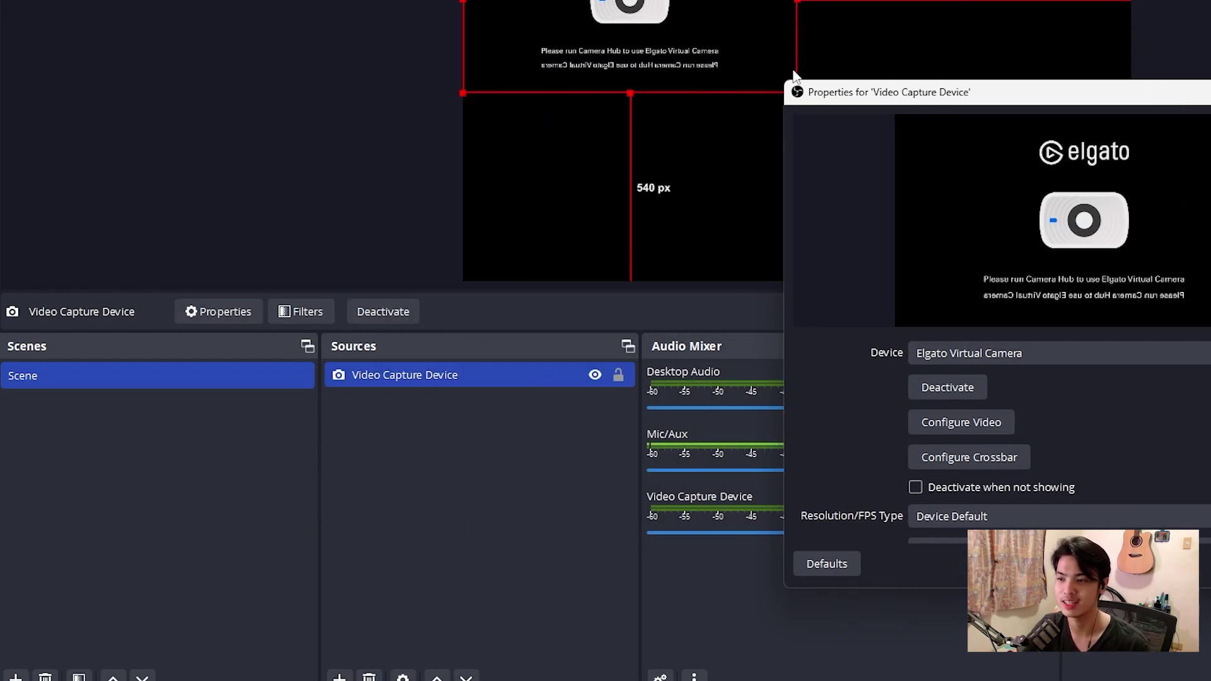
{"action": "left_click", "coordinate": [996, 354]}
{"action": "left_click", "coordinate": [1006, 392]}
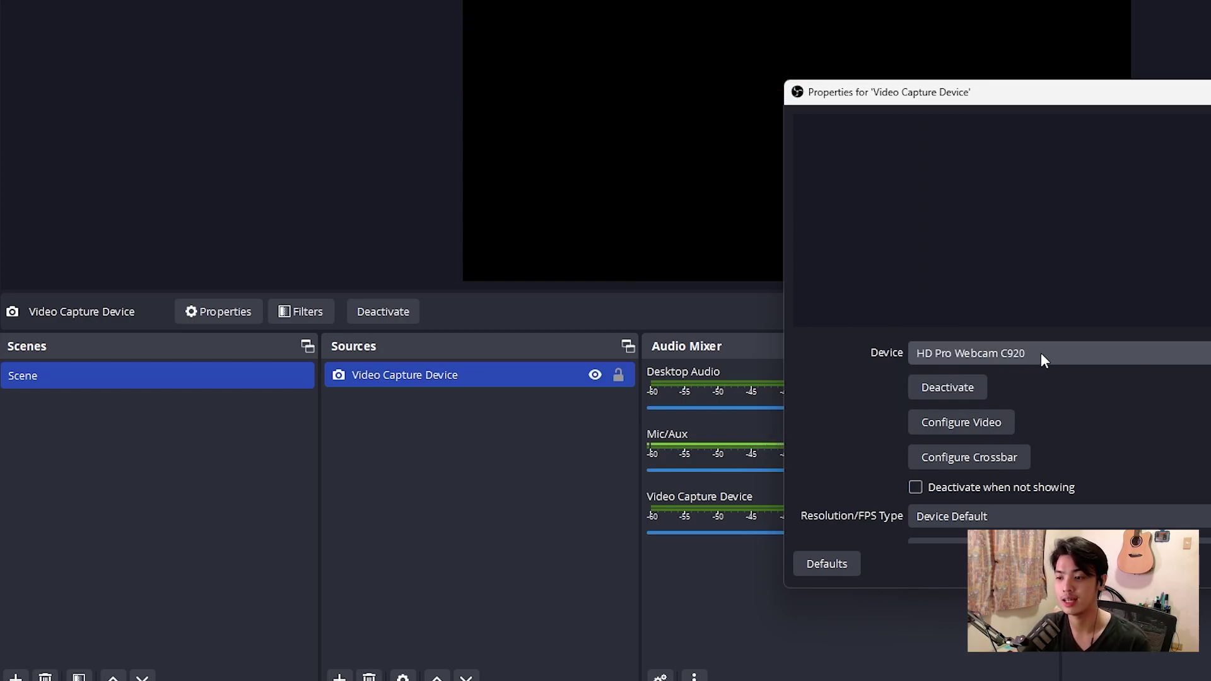
{"action": "left_click", "coordinate": [1041, 354]}
{"action": "left_click", "coordinate": [1039, 407]}
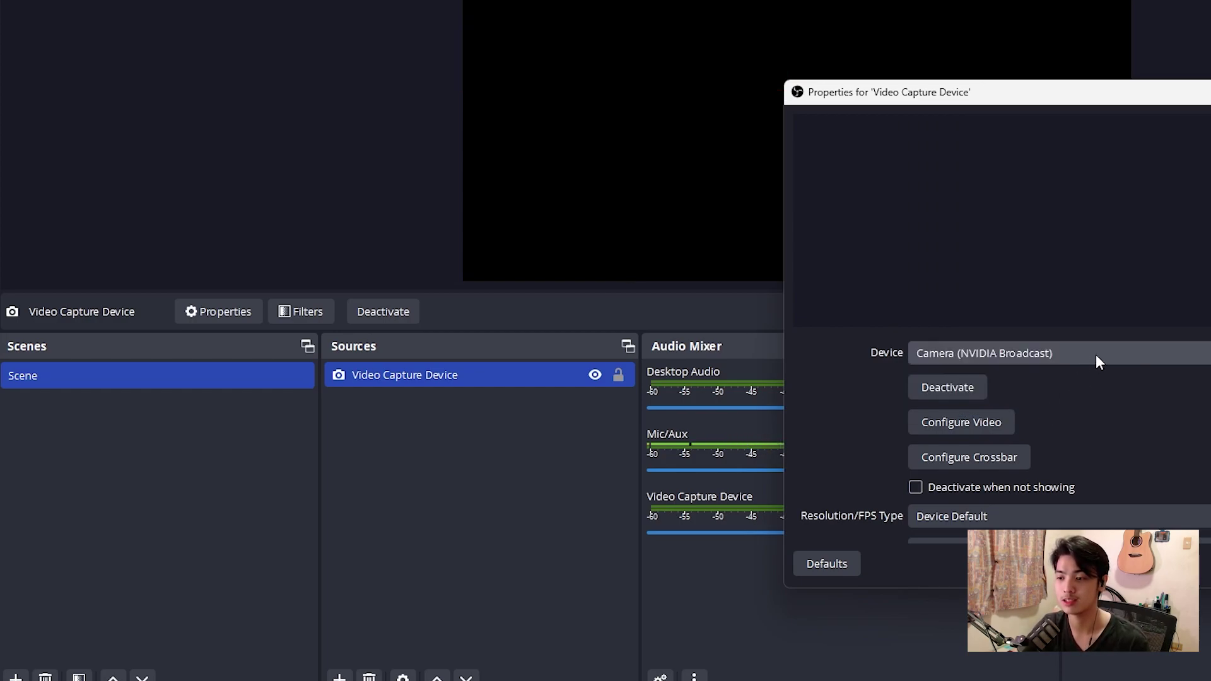
{"action": "left_click", "coordinate": [1097, 355]}
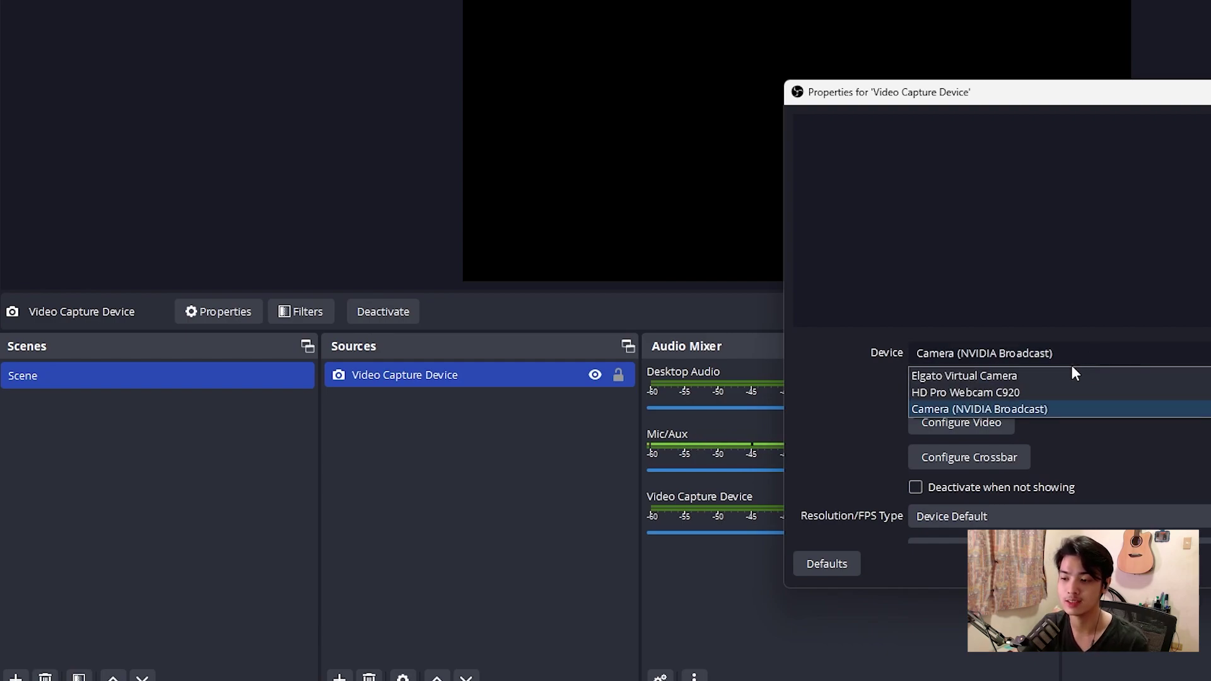
{"action": "left_click", "coordinate": [1051, 376]}
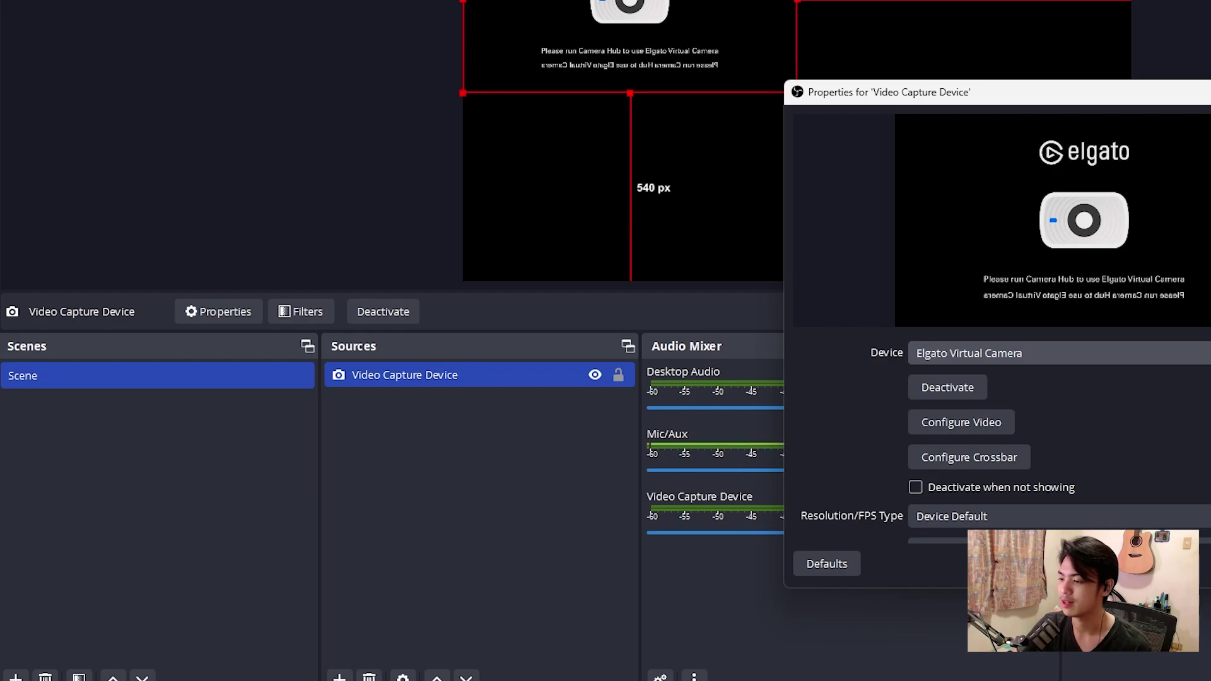
{"action": "left_click", "coordinate": [1101, 563]}
- Move the camera image near the top of the canvas and shrink it
{"action": "left_click_drag", "start_coordinate": [629, 13], "coordinate": [666, 88]}
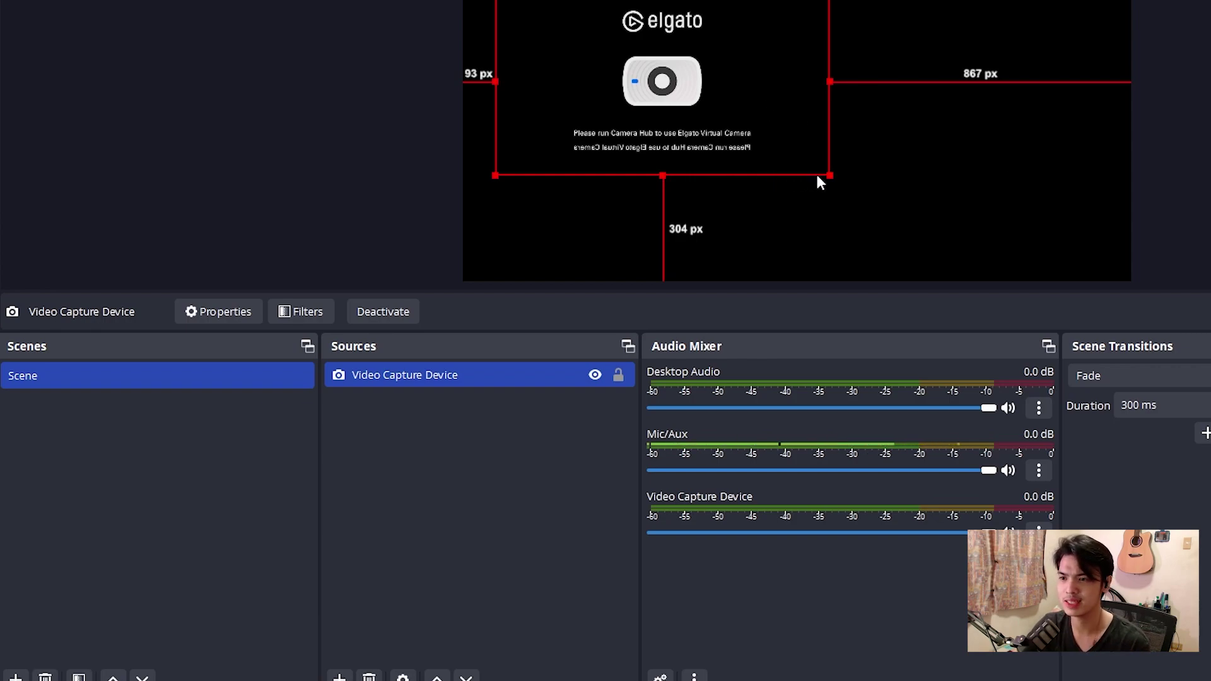
{"action": "left_click_drag", "start_coordinate": [820, 177], "coordinate": [750, 140]}
{"action": "left_click", "coordinate": [516, 495]}
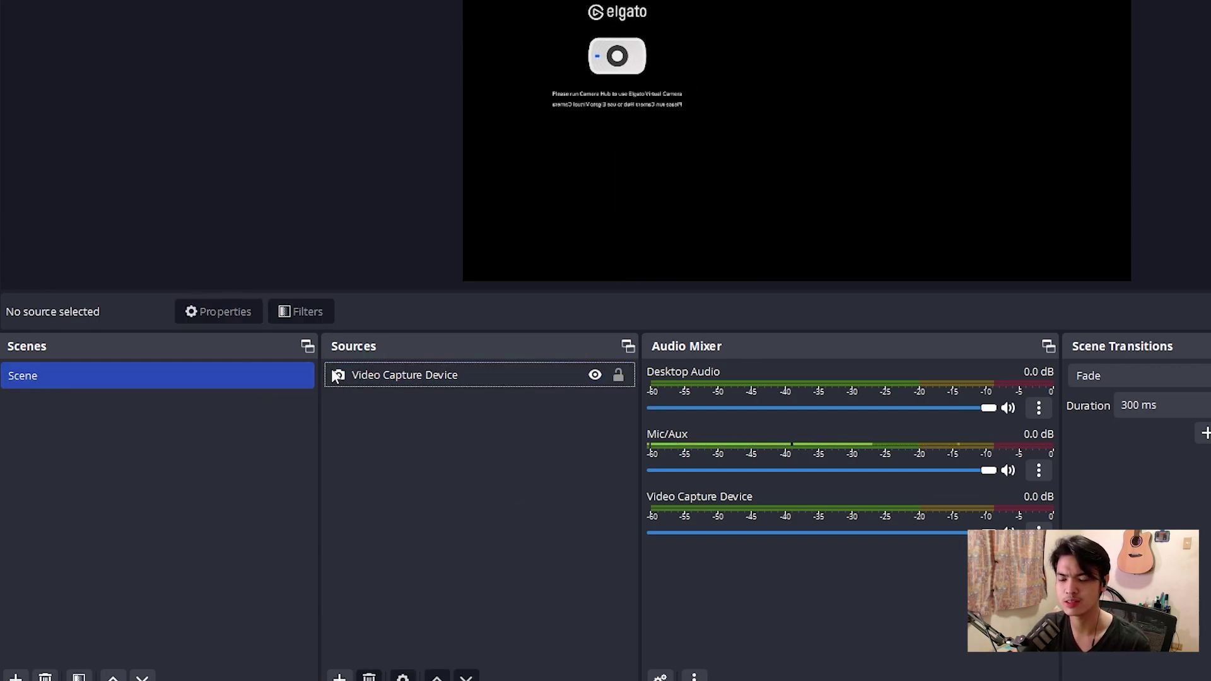
- Add a Display Capture source with default settings, shrunk into the canvas's top-left corner
{"action": "left_click_drag", "start_coordinate": [636, 69], "coordinate": [636, 73]}
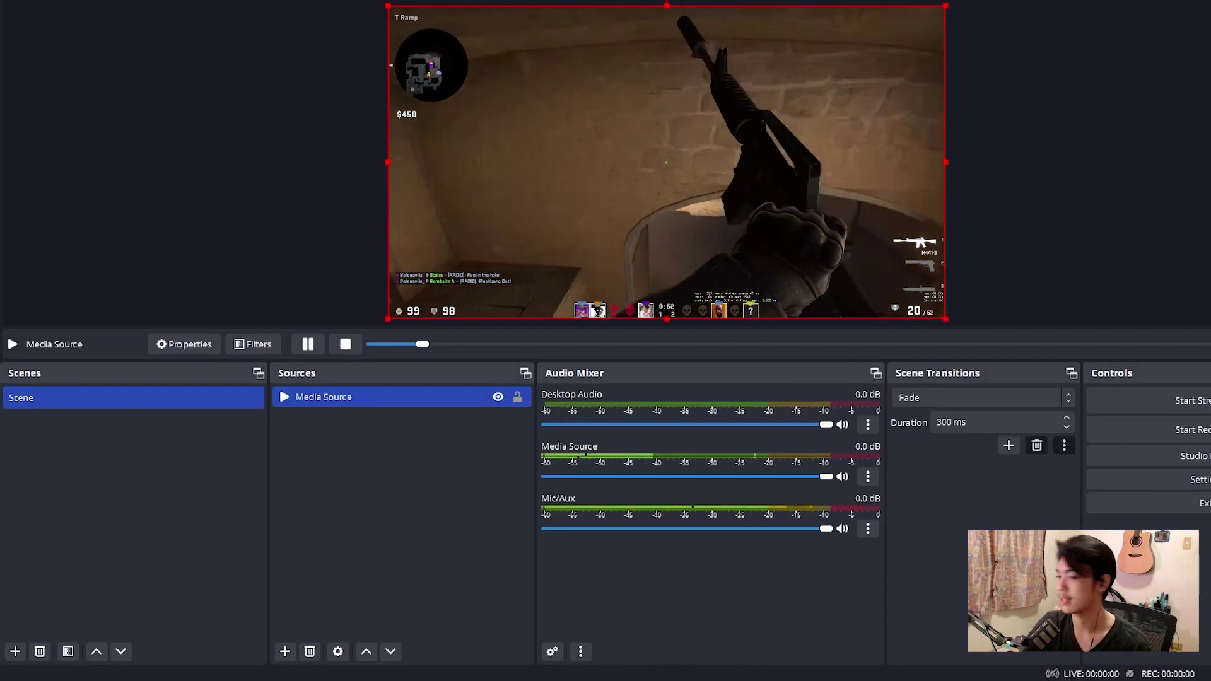
{"action": "left_click", "coordinate": [433, 477]}
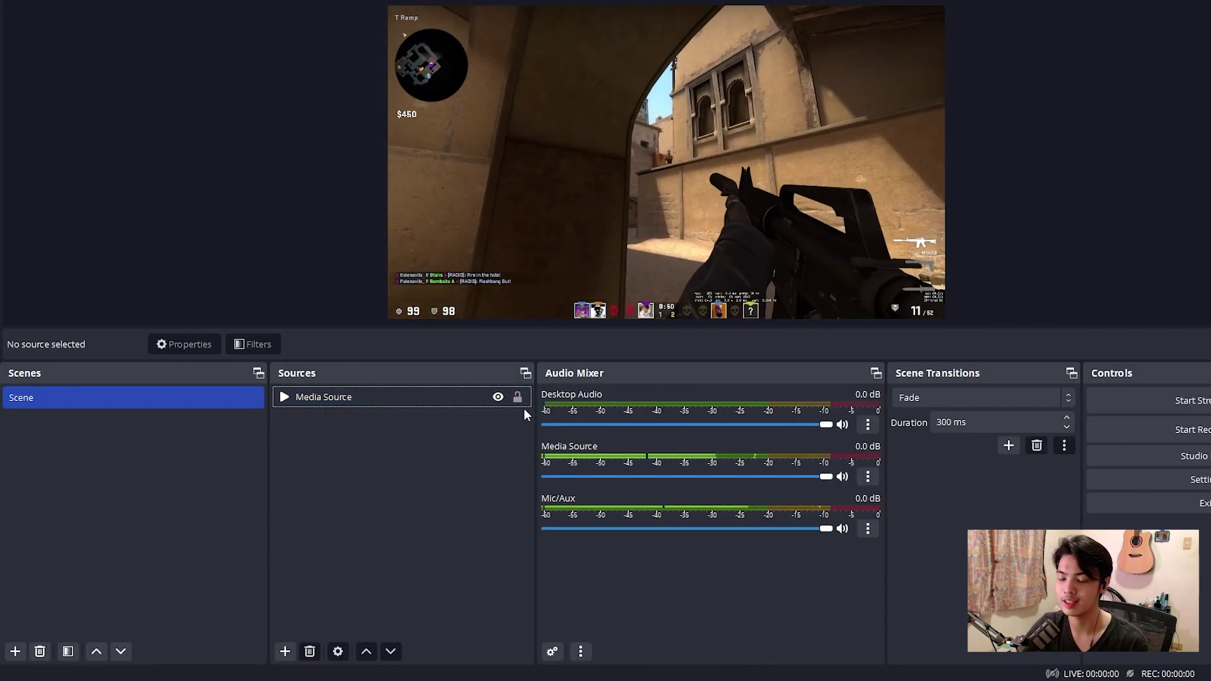
{"action": "left_click", "coordinate": [346, 404]}
{"action": "right_click", "coordinate": [409, 452]}
{"action": "mouse_move", "coordinate": [460, 462]}
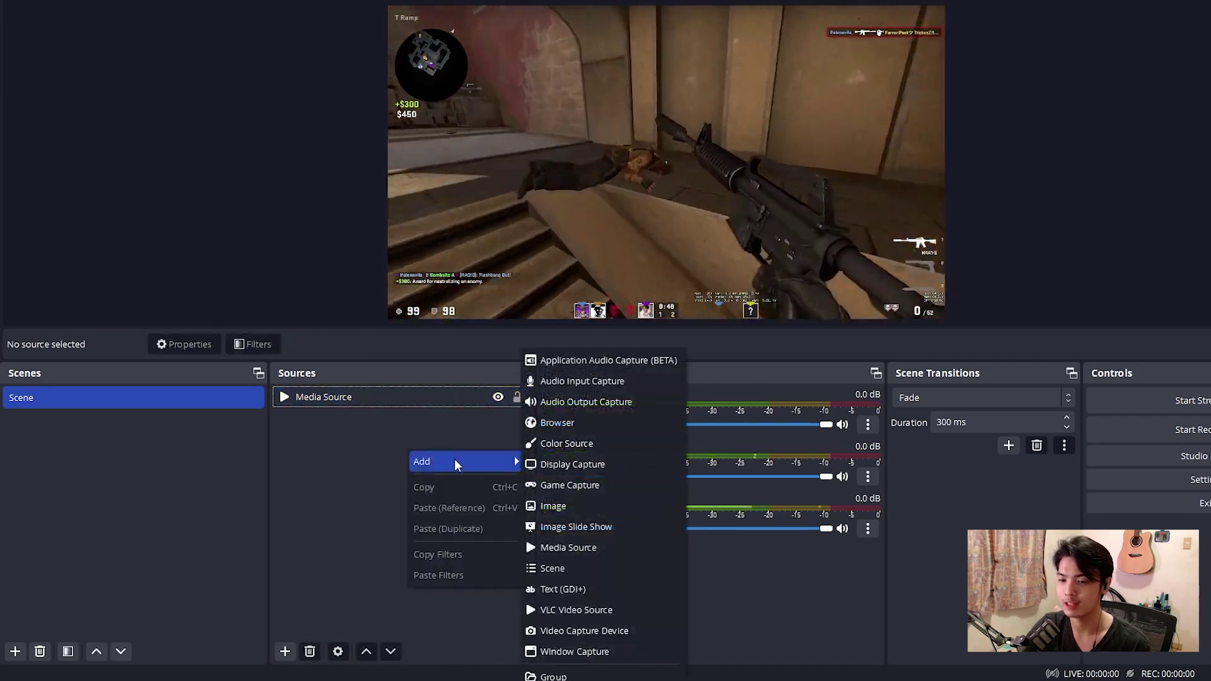
{"action": "left_click", "coordinate": [547, 464]}
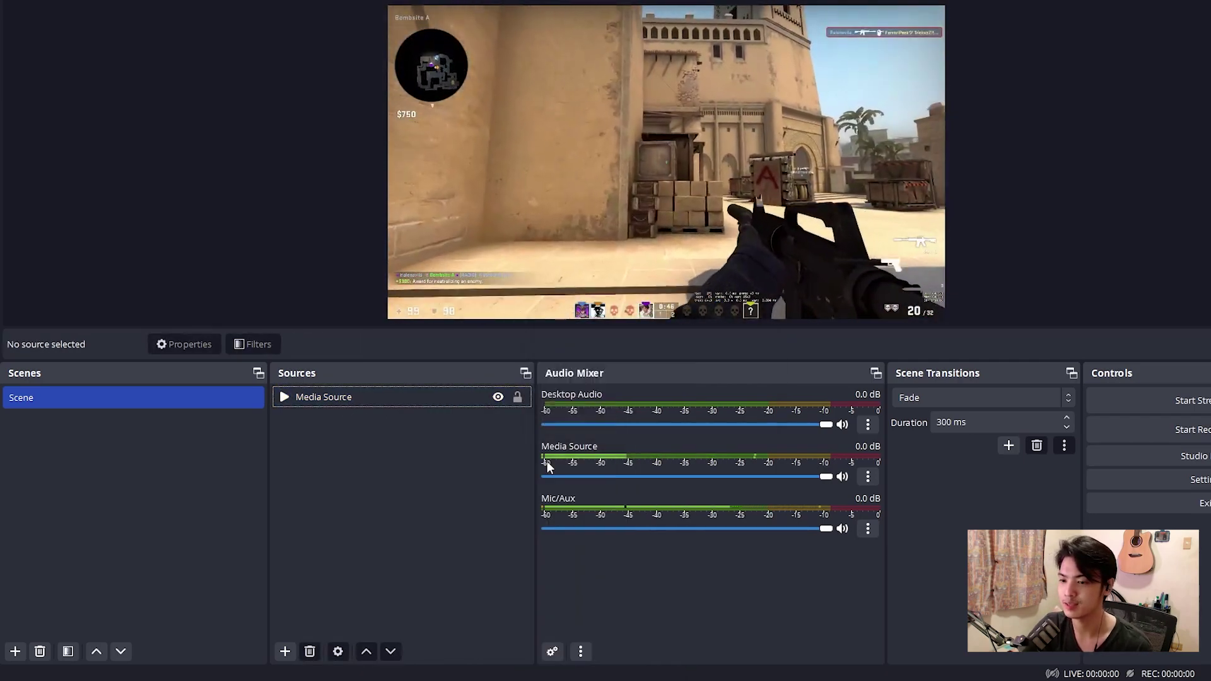
{"action": "left_click", "coordinate": [702, 414]}
{"action": "left_click", "coordinate": [832, 503]}
{"action": "left_click_drag", "start_coordinate": [948, 322], "coordinate": [509, 173]}
- Add another Video Capture Device for the Elgato camera and nudge it into the top-left corner
{"action": "right_click", "coordinate": [410, 521]}
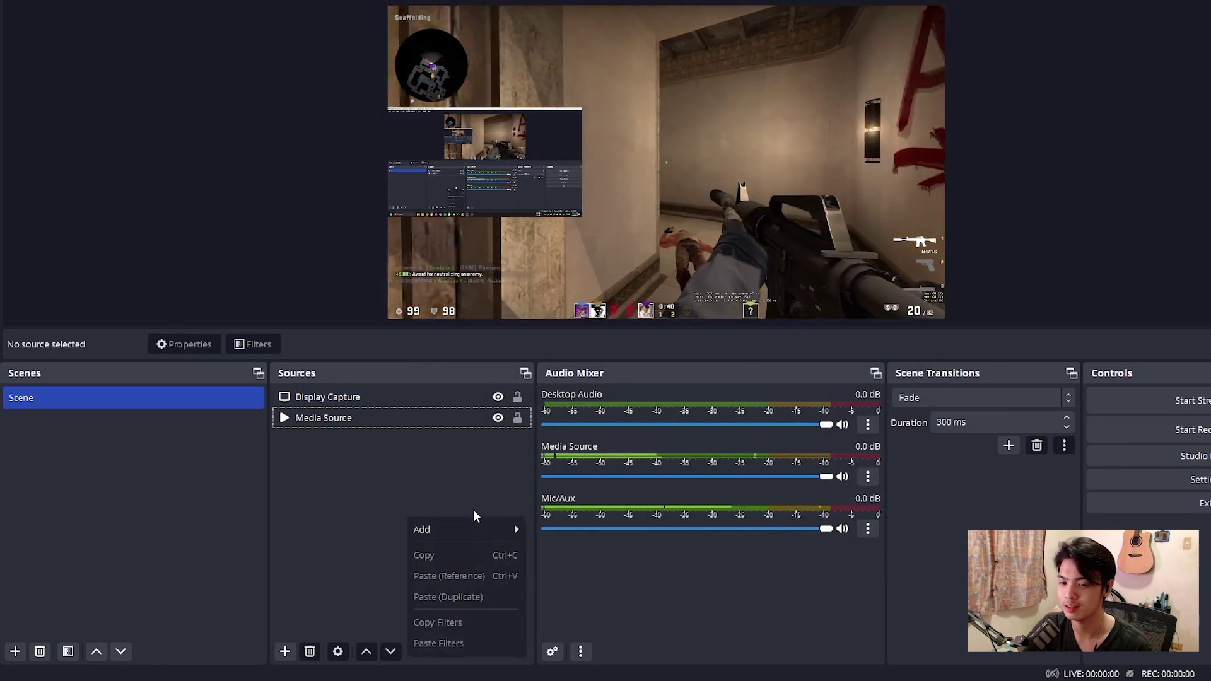
{"action": "mouse_move", "coordinate": [490, 529]}
{"action": "left_click", "coordinate": [610, 630]}
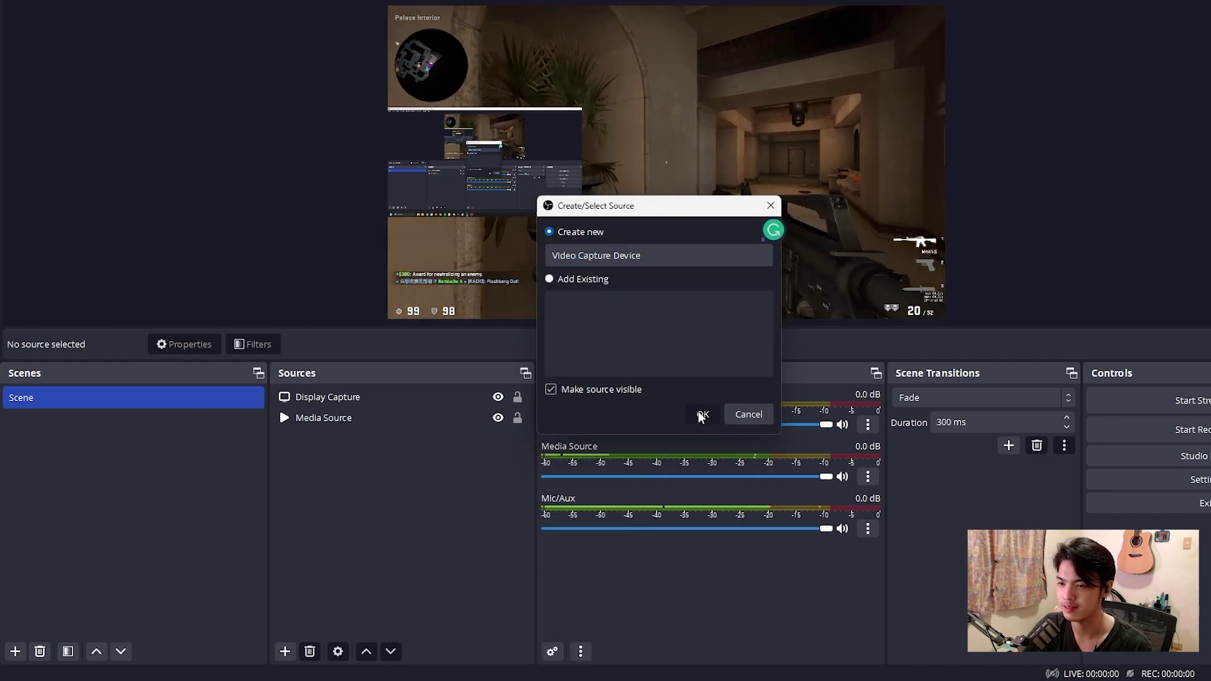
{"action": "left_click", "coordinate": [700, 414]}
{"action": "left_click", "coordinate": [831, 507]}
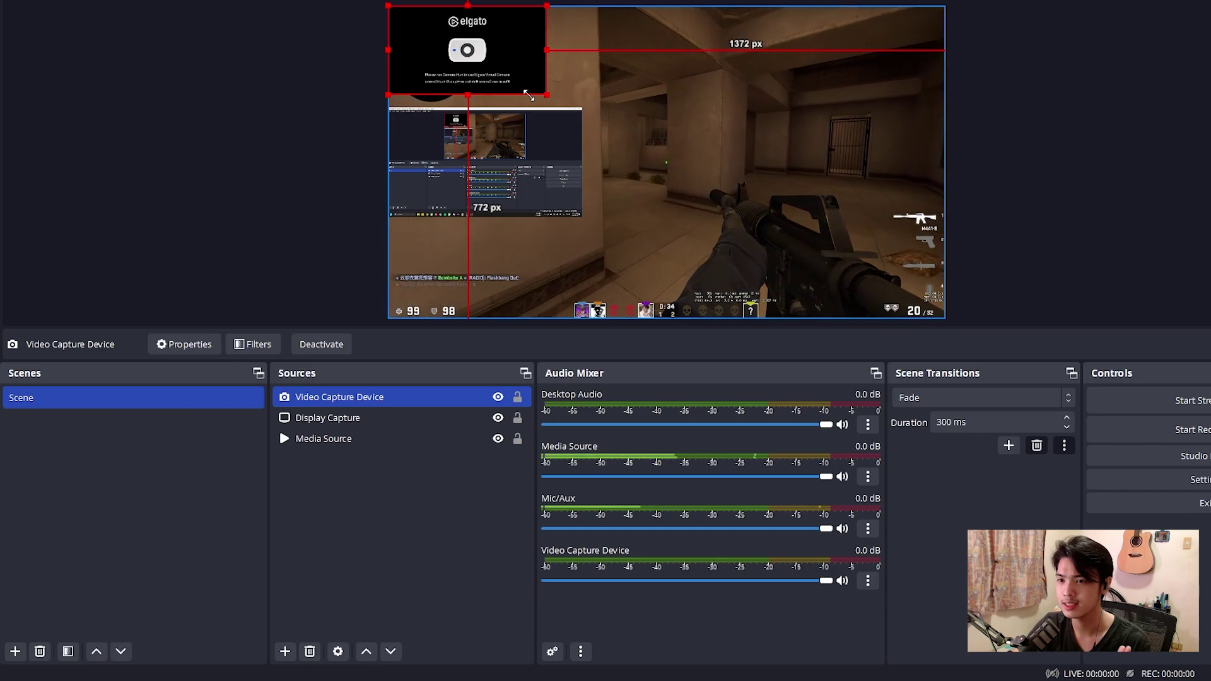
{"action": "left_click_drag", "start_coordinate": [516, 78], "coordinate": [507, 92]}
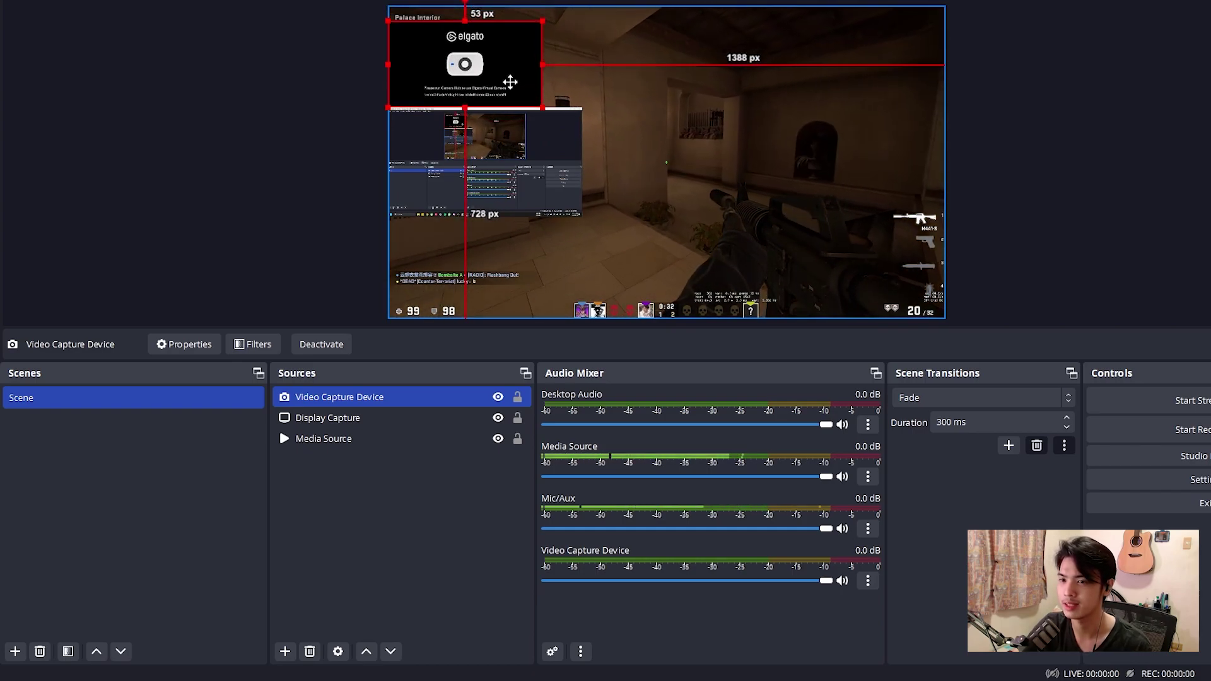
- Add a Text (GDI+) source reading 'Hawkdive' and move it down to the mid-left of the canvas
{"action": "left_click", "coordinate": [298, 562]}
{"action": "right_click", "coordinate": [298, 561]}
{"action": "mouse_move", "coordinate": [376, 566]}
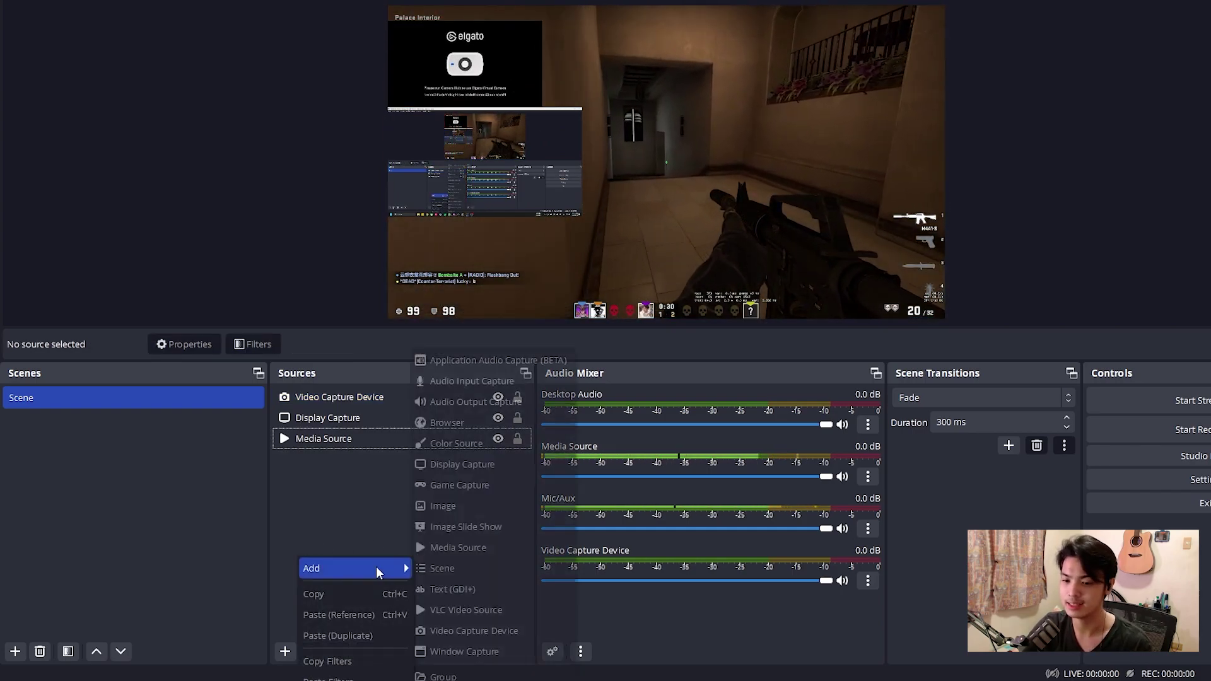
{"action": "left_click", "coordinate": [507, 592]}
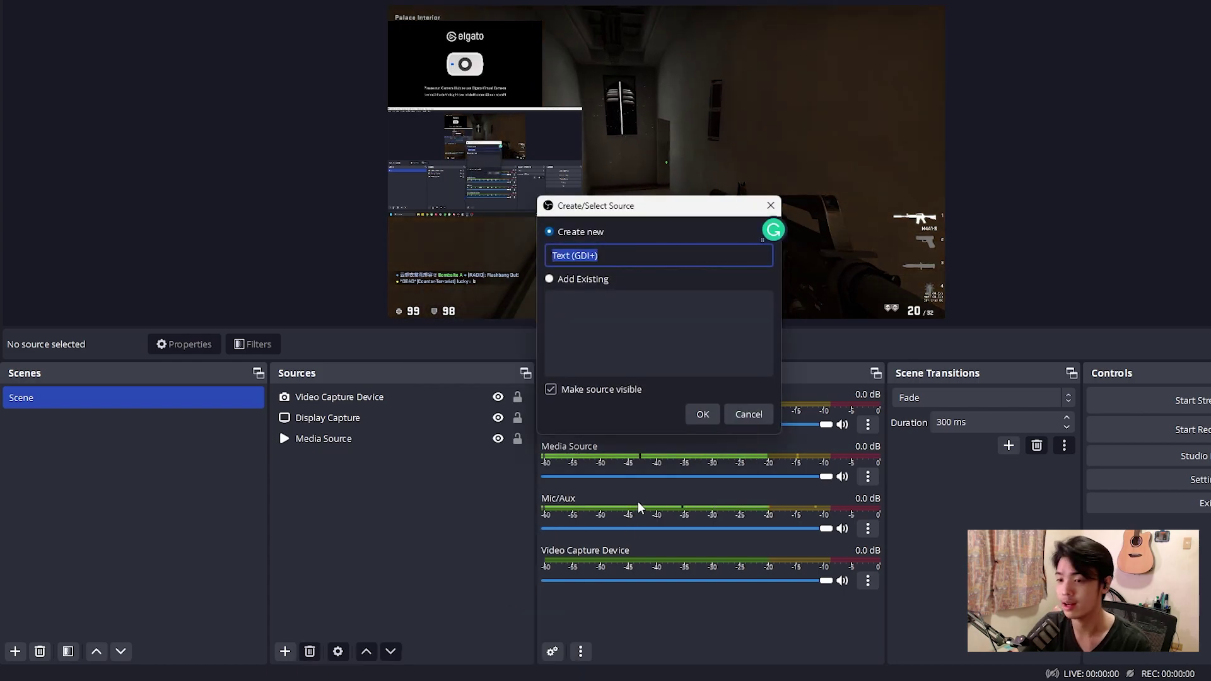
{"action": "left_click", "coordinate": [703, 415]}
{"action": "left_click", "coordinate": [673, 398]}
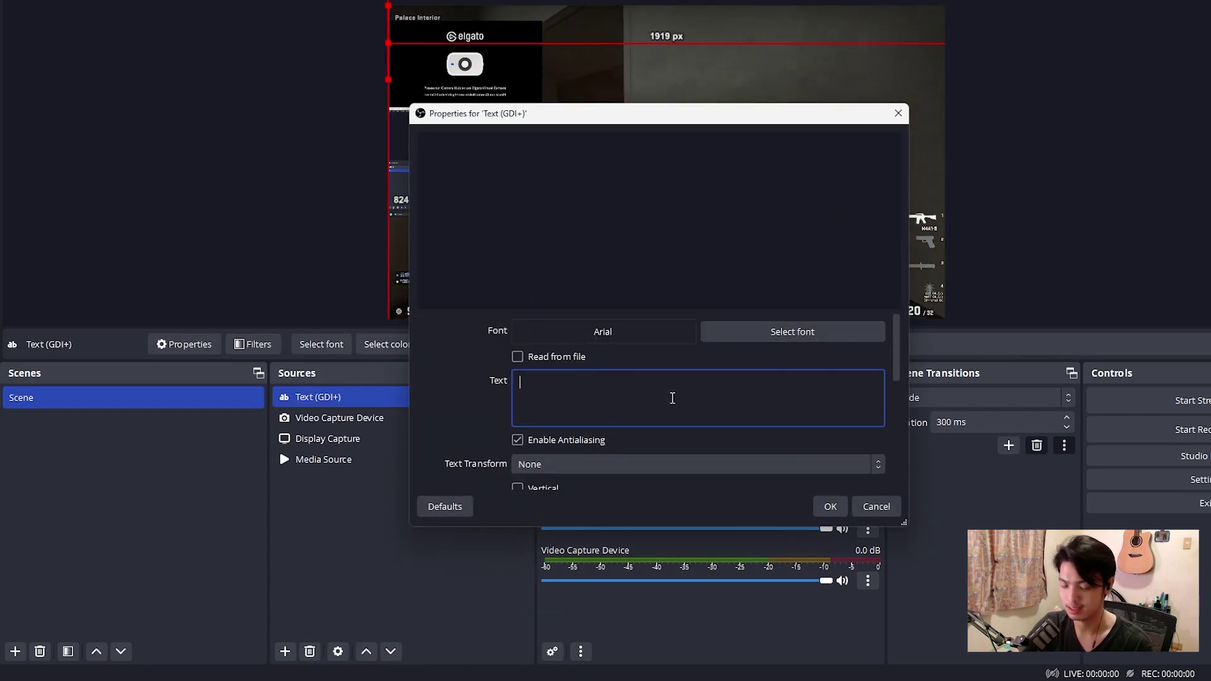
{"action": "type", "text": "Hawkdive"}
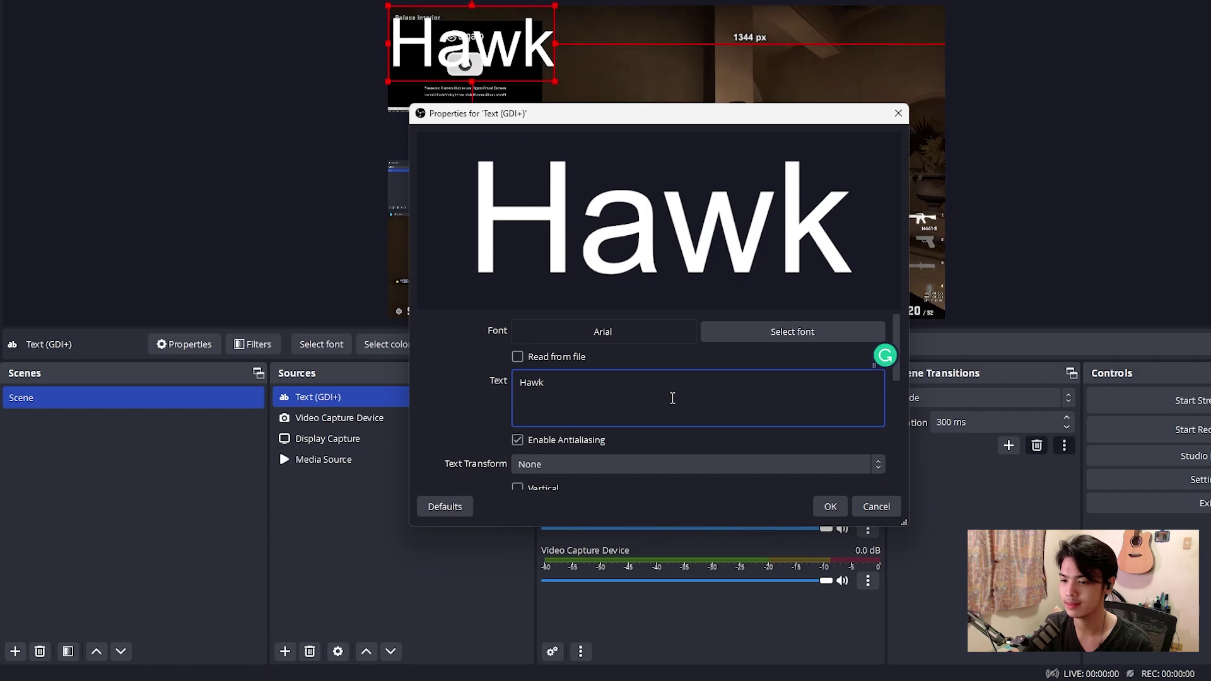
{"action": "left_click", "coordinate": [831, 508]}
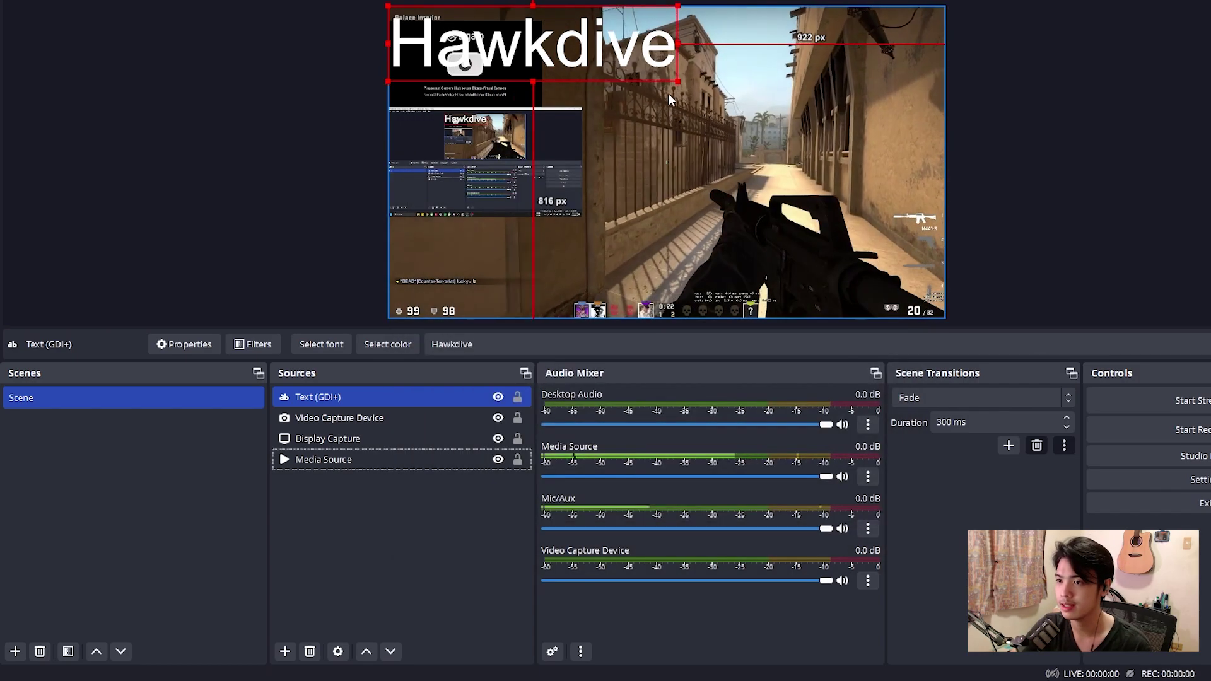
{"action": "left_click_drag", "start_coordinate": [547, 51], "coordinate": [542, 248]}
{"action": "left_click", "coordinate": [1150, 231]}
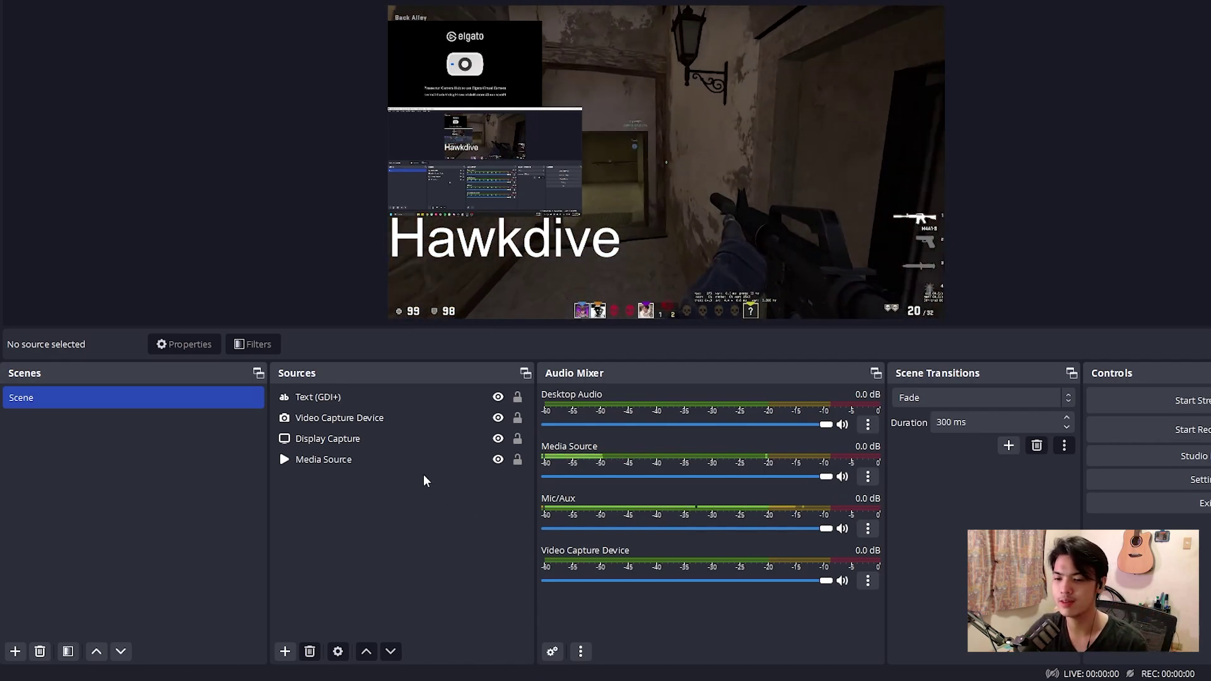
- Rename the Media Source to 'gameplay'
{"action": "left_click", "coordinate": [427, 468]}
{"action": "right_click", "coordinate": [426, 467]}
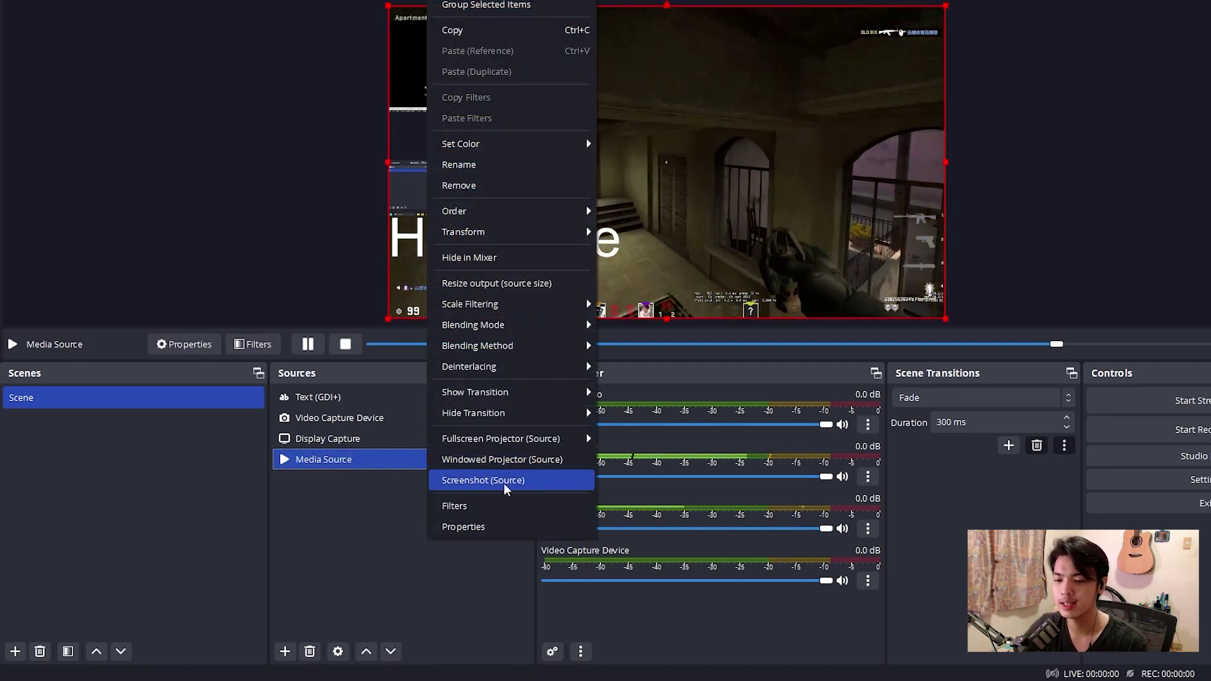
{"action": "left_click", "coordinate": [520, 171]}
{"action": "type", "text": "gameplay"}
{"action": "key", "text": "Return"}
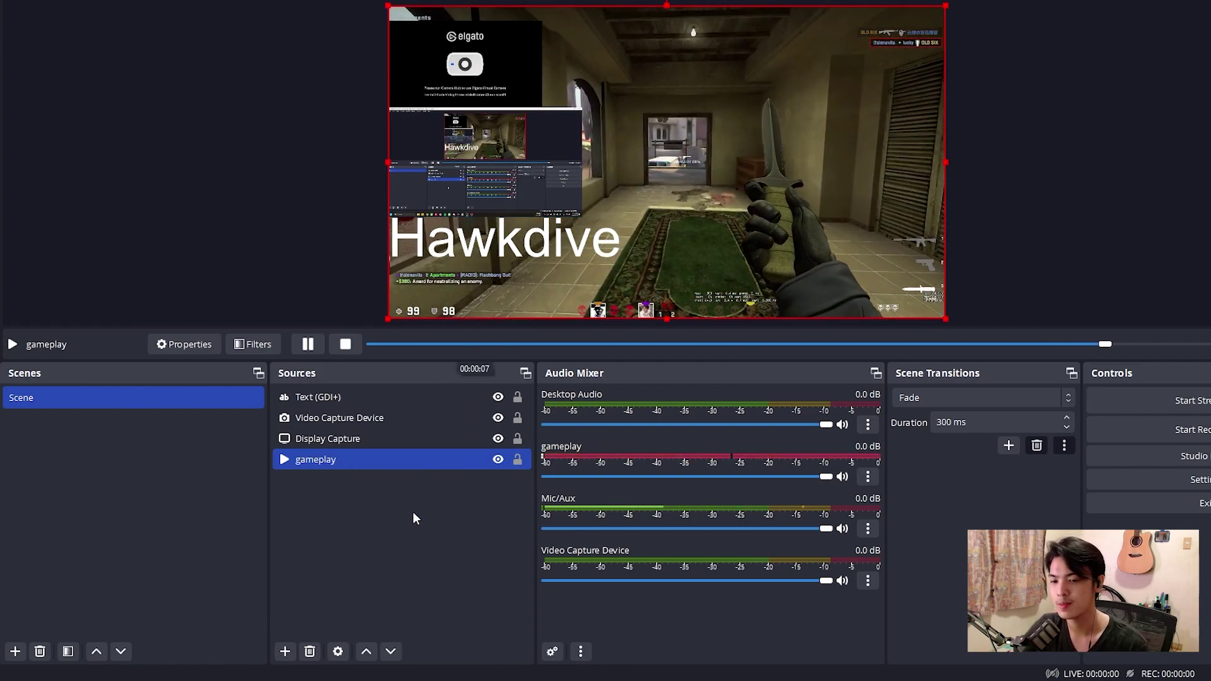
{"action": "left_click", "coordinate": [410, 514]}
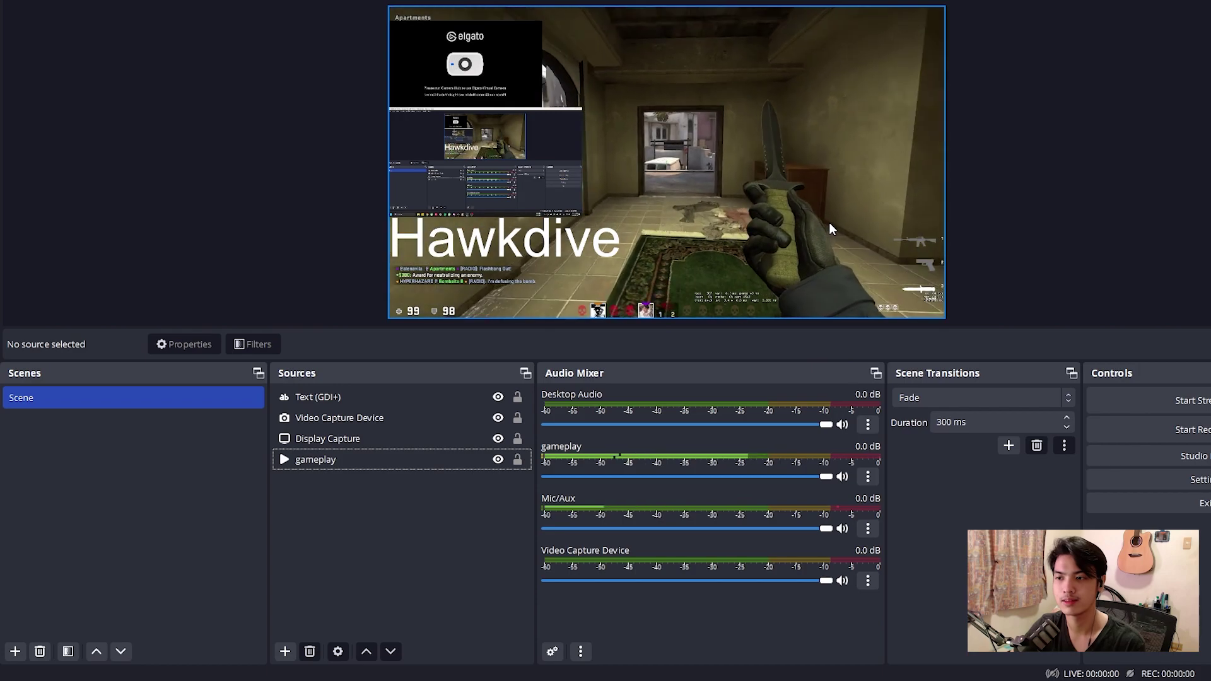
- Move the Display Capture to the canvas centre and the Elgato camera to the upper centre
{"action": "left_click", "coordinate": [463, 459]}
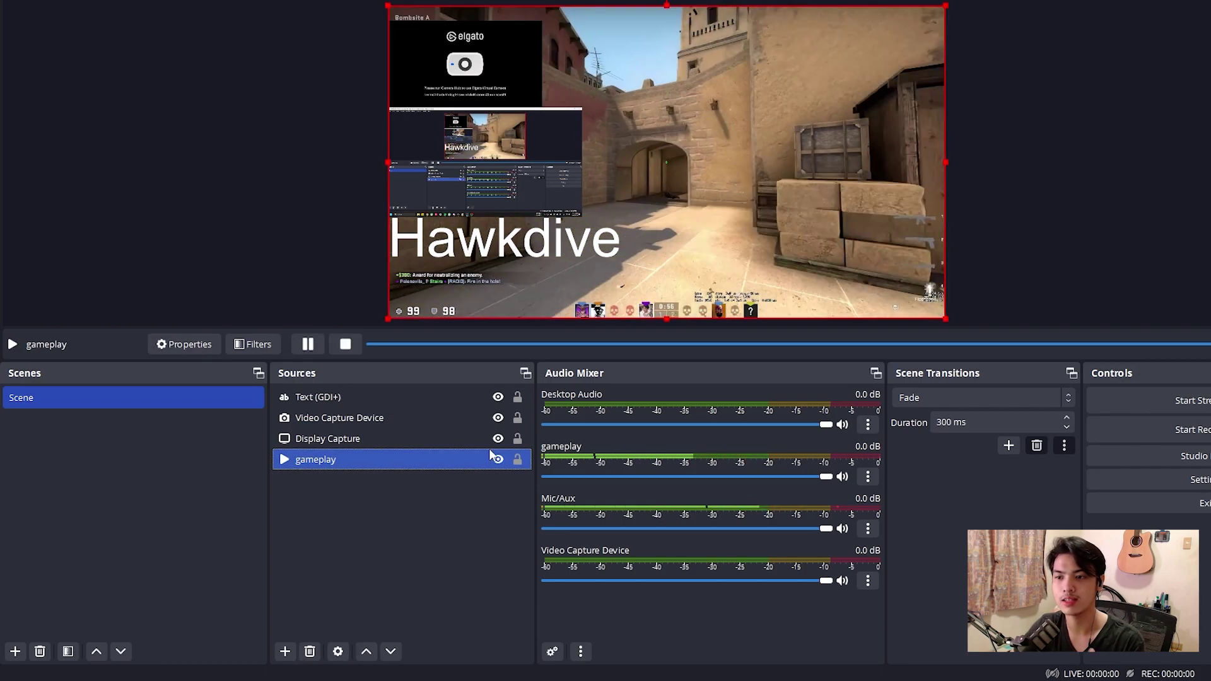
{"action": "left_click", "coordinate": [461, 441], "text": "ctrl"}
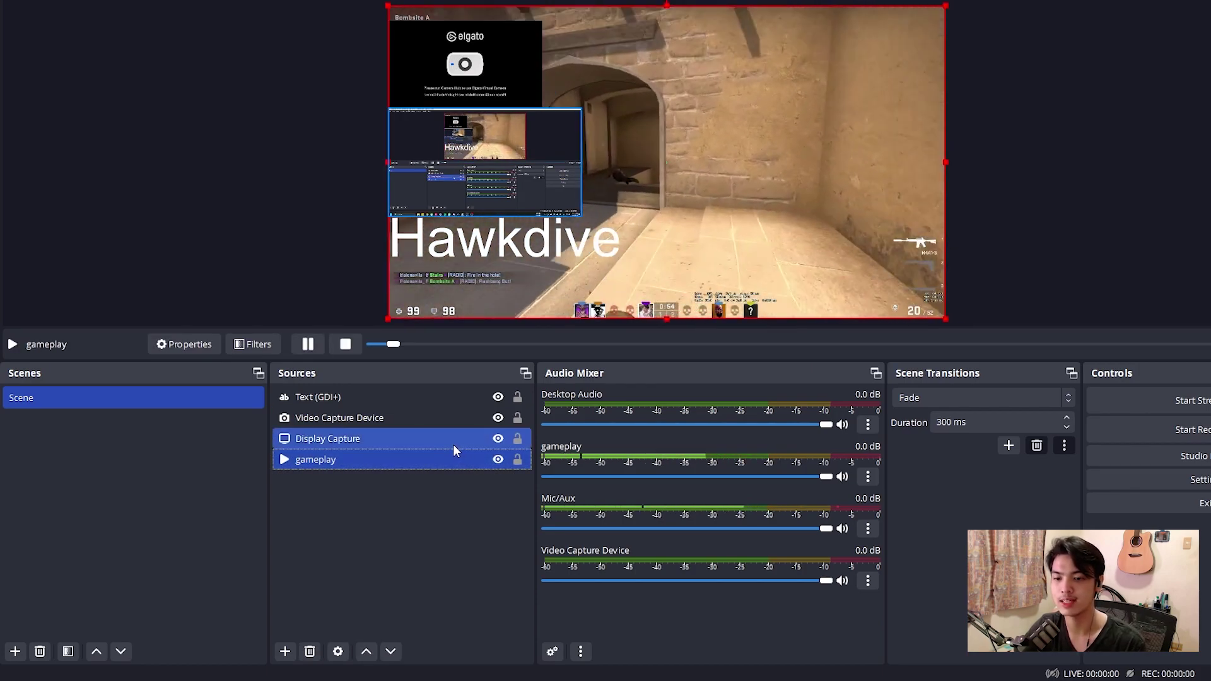
{"action": "left_click", "coordinate": [454, 441]}
{"action": "left_click_drag", "start_coordinate": [550, 162], "coordinate": [783, 166]}
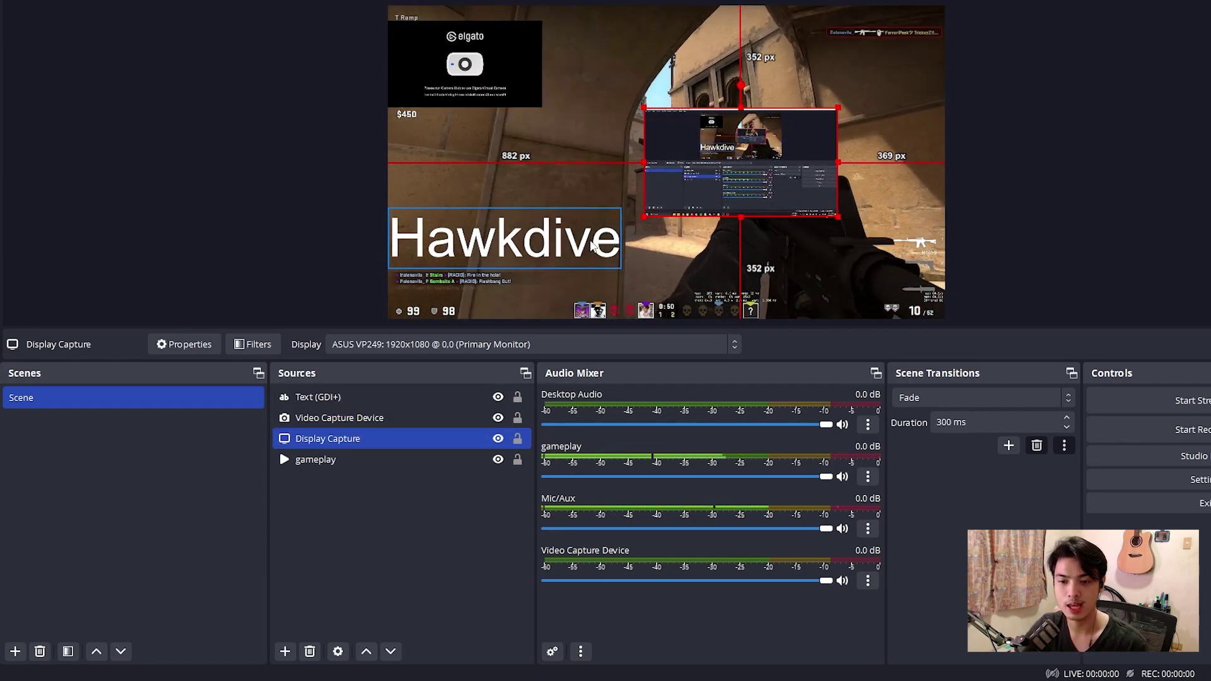
{"action": "left_click", "coordinate": [512, 66]}
{"action": "left_click_drag", "start_coordinate": [495, 66], "coordinate": [698, 117]}
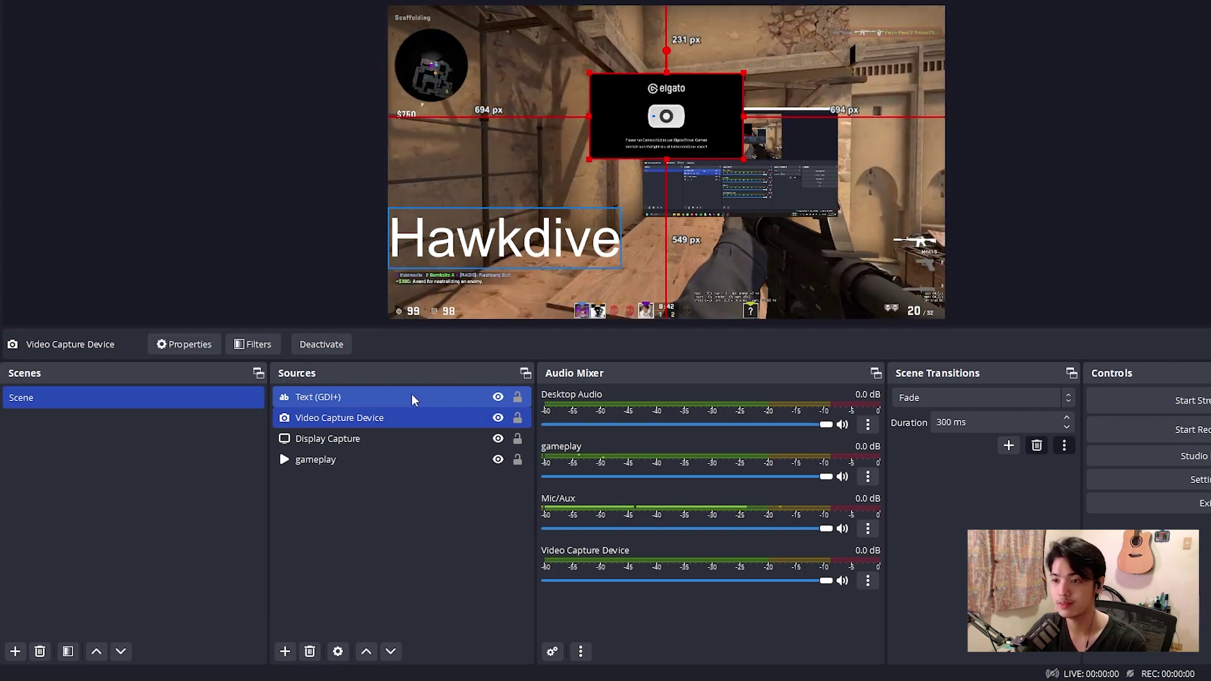
- Move the Hawkdive text to the canvas centre and the display capture to the left edge
{"action": "left_click", "coordinate": [411, 398]}
{"action": "left_click_drag", "start_coordinate": [549, 252], "coordinate": [662, 90]}
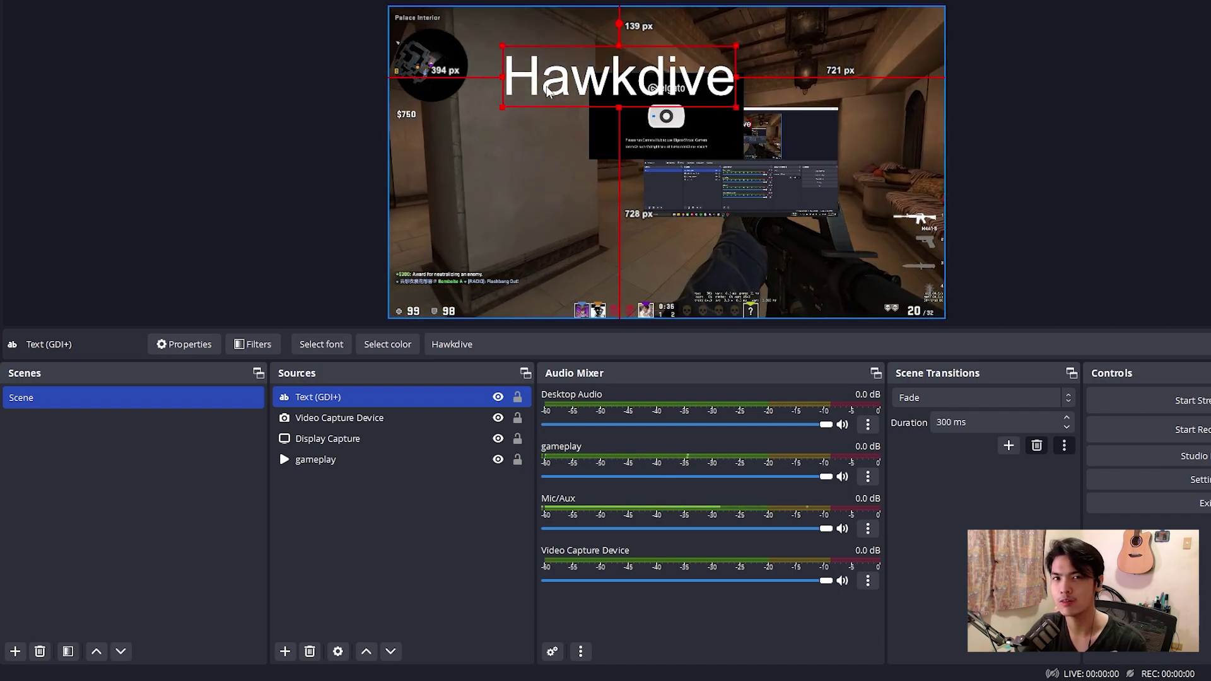
{"action": "left_click_drag", "start_coordinate": [546, 79], "coordinate": [549, 202]}
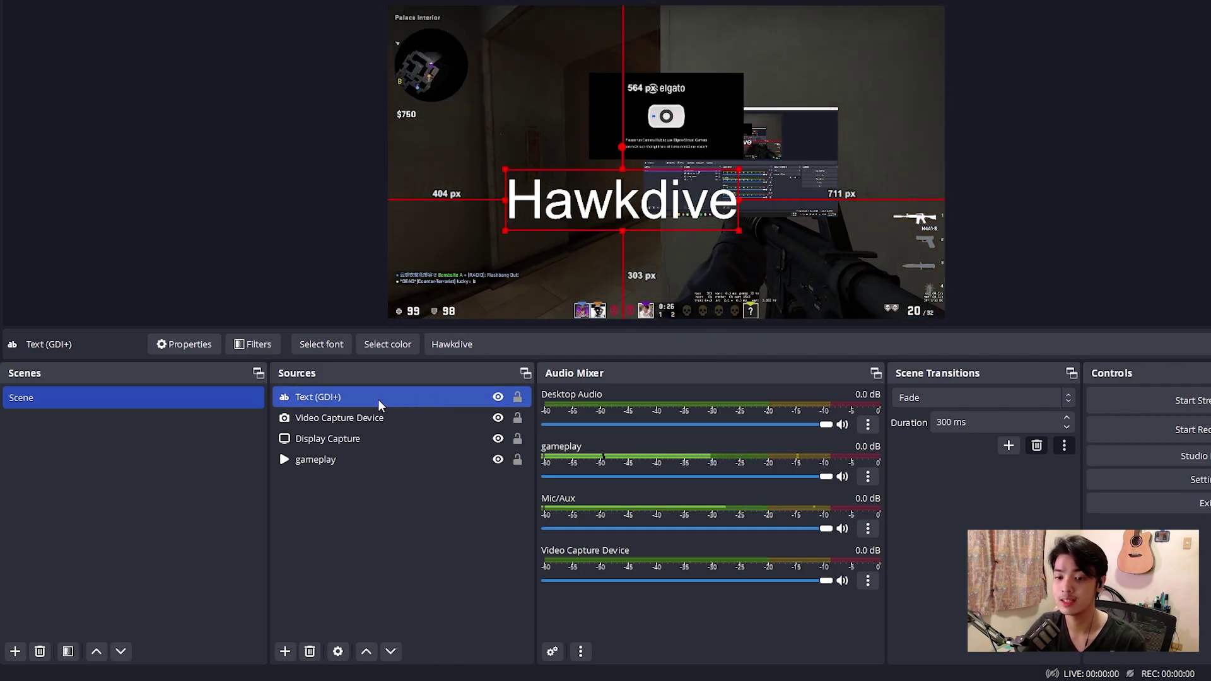
{"action": "left_click", "coordinate": [355, 438], "text": "ctrl"}
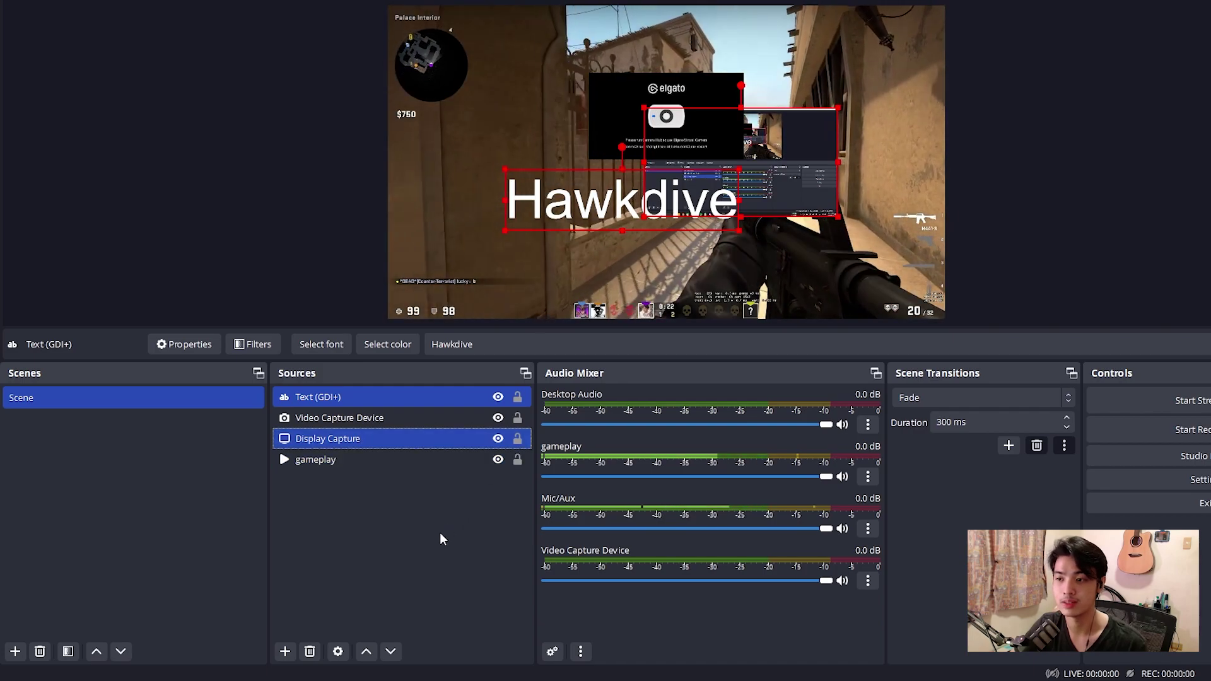
{"action": "left_click", "coordinate": [441, 534]}
{"action": "left_click_drag", "start_coordinate": [774, 184], "coordinate": [508, 171]}
- Put the Elgato camera at the upper right with a smaller Hawkdive label beneath it
{"action": "left_click", "coordinate": [691, 120]}
{"action": "left_click_drag", "start_coordinate": [691, 120], "coordinate": [892, 108]}
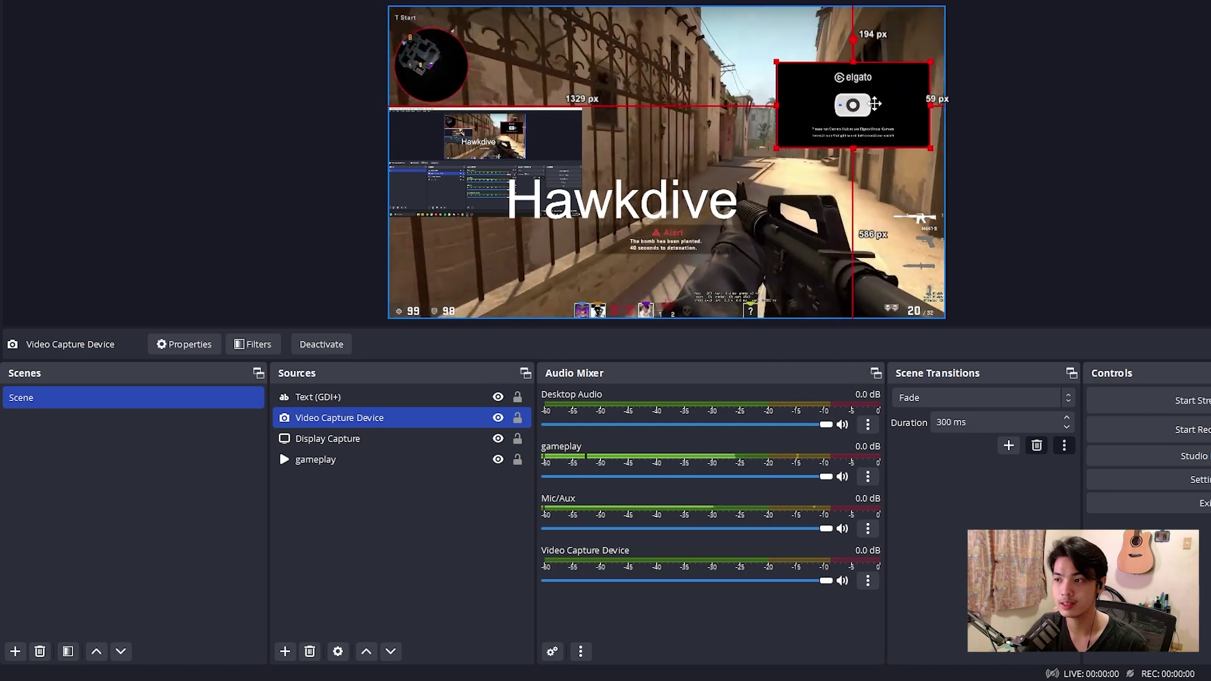
{"action": "left_click_drag", "start_coordinate": [699, 187], "coordinate": [904, 149]}
{"action": "left_click_drag", "start_coordinate": [713, 130], "coordinate": [819, 146]}
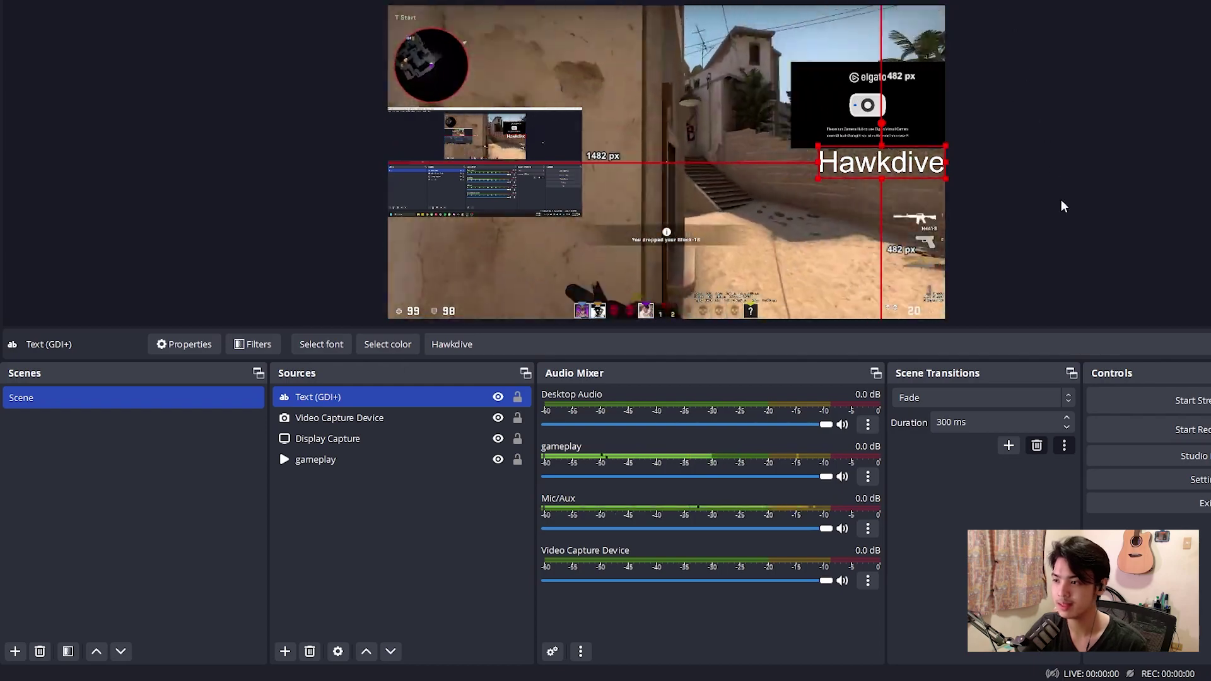
{"action": "left_click", "coordinate": [1061, 200]}
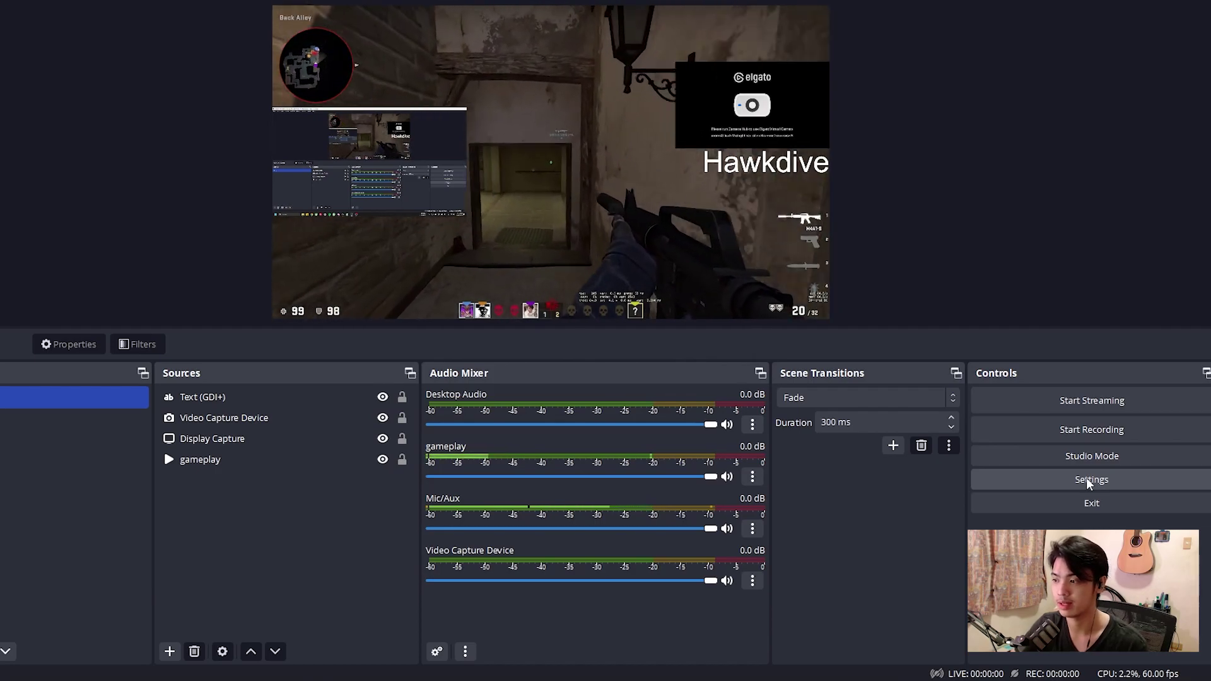
{"action": "left_click", "coordinate": [1112, 406]}
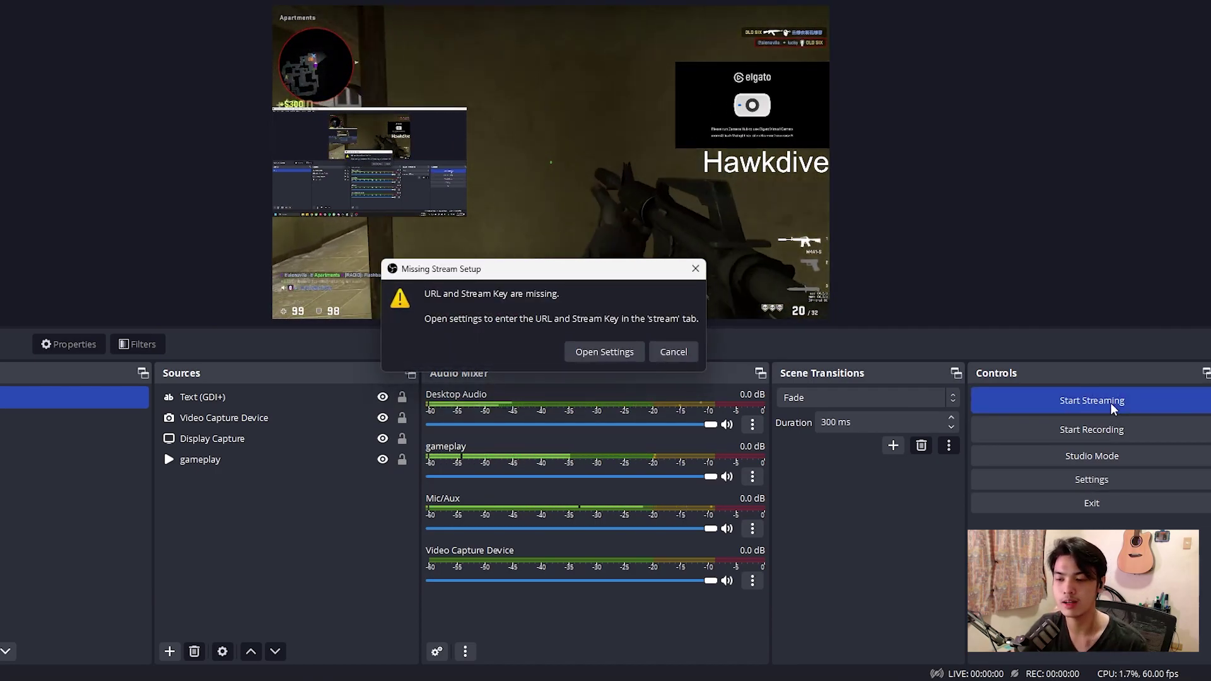
{"action": "left_click", "coordinate": [605, 353]}
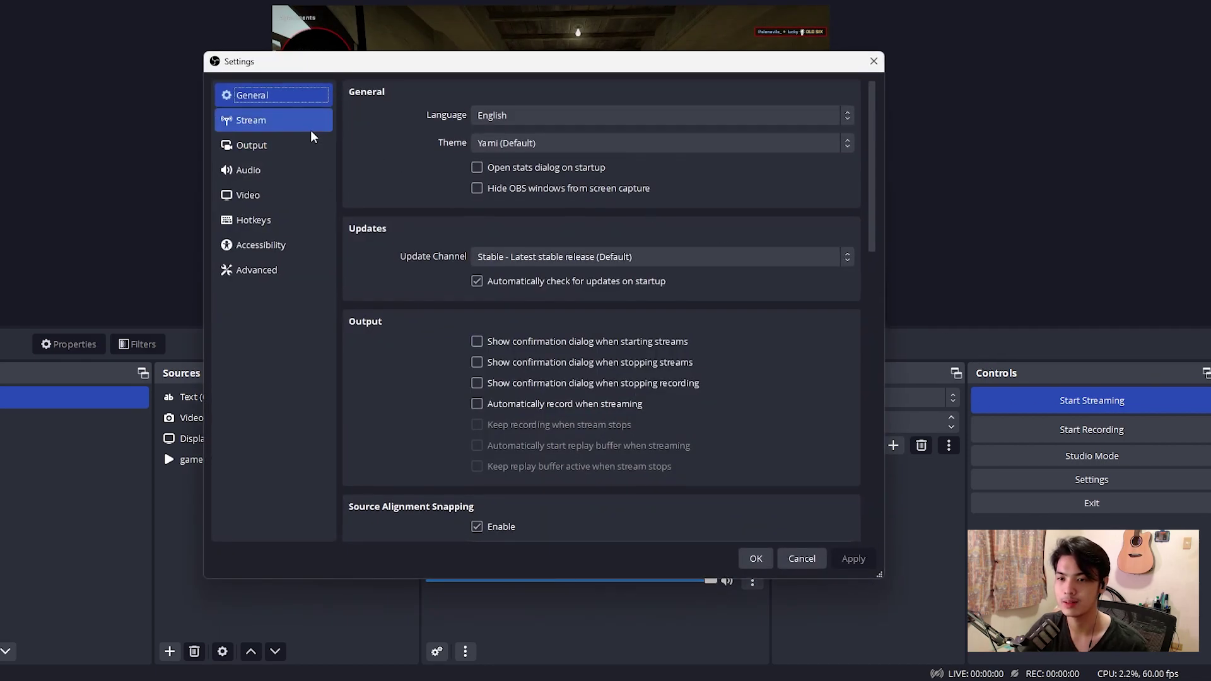
{"action": "left_click", "coordinate": [301, 131]}
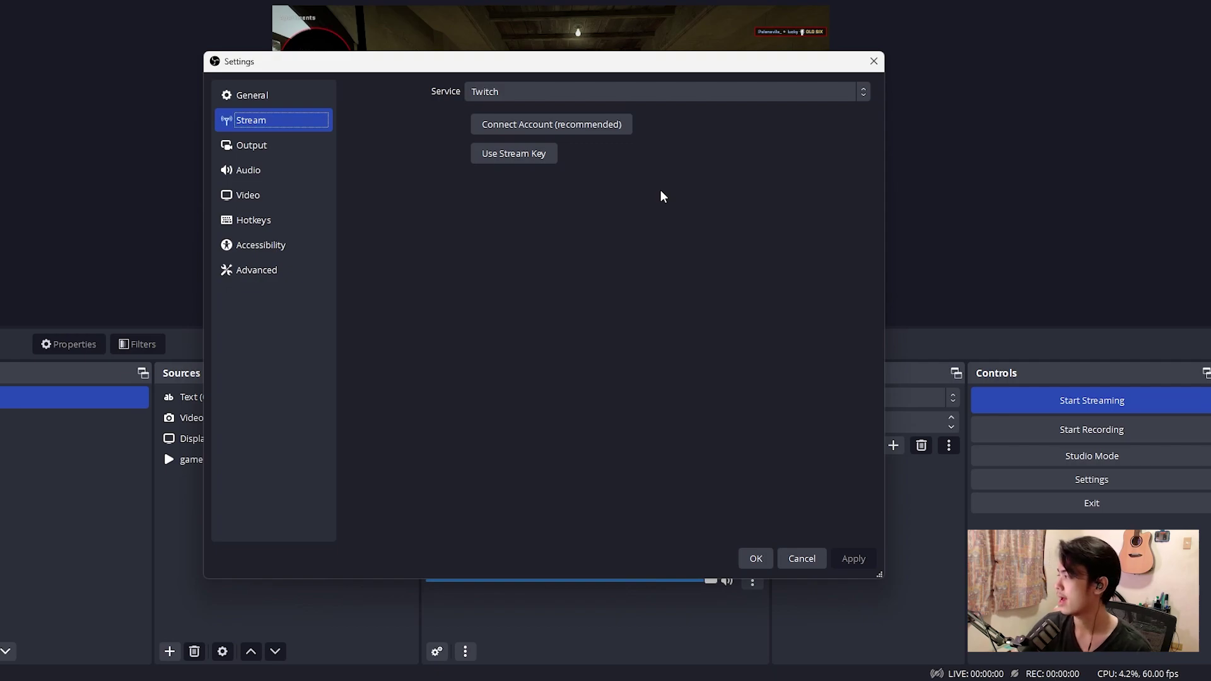
{"action": "left_click", "coordinate": [572, 93]}
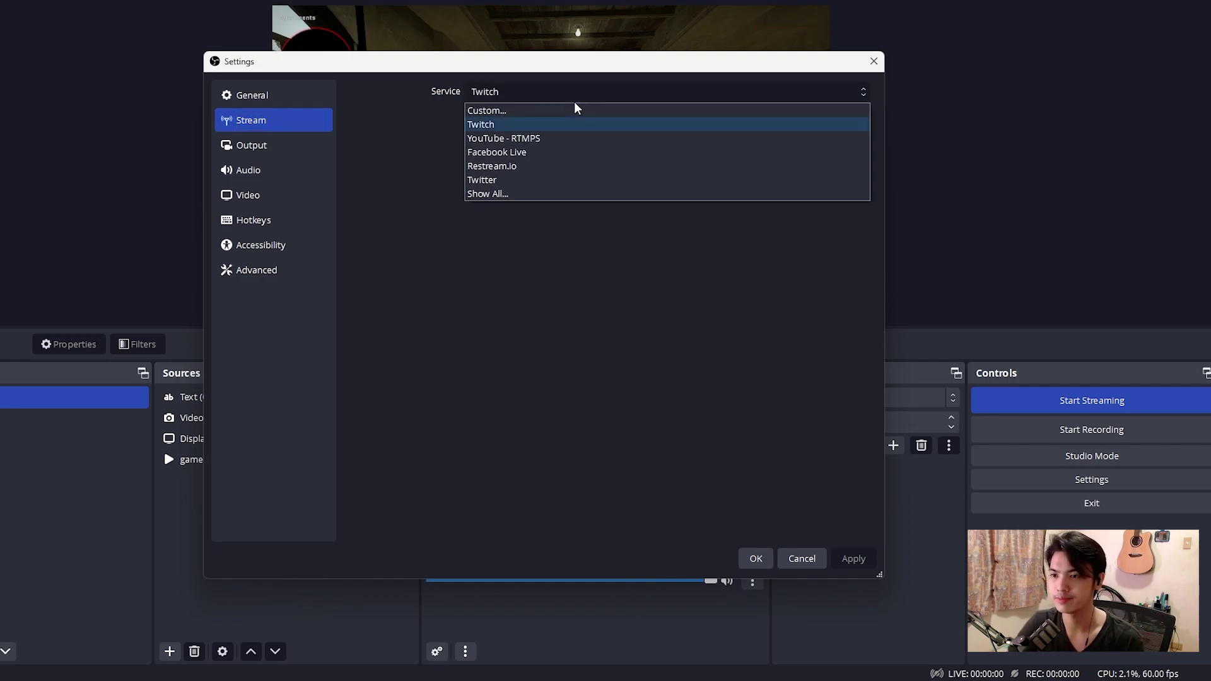
{"action": "left_click", "coordinate": [600, 130]}
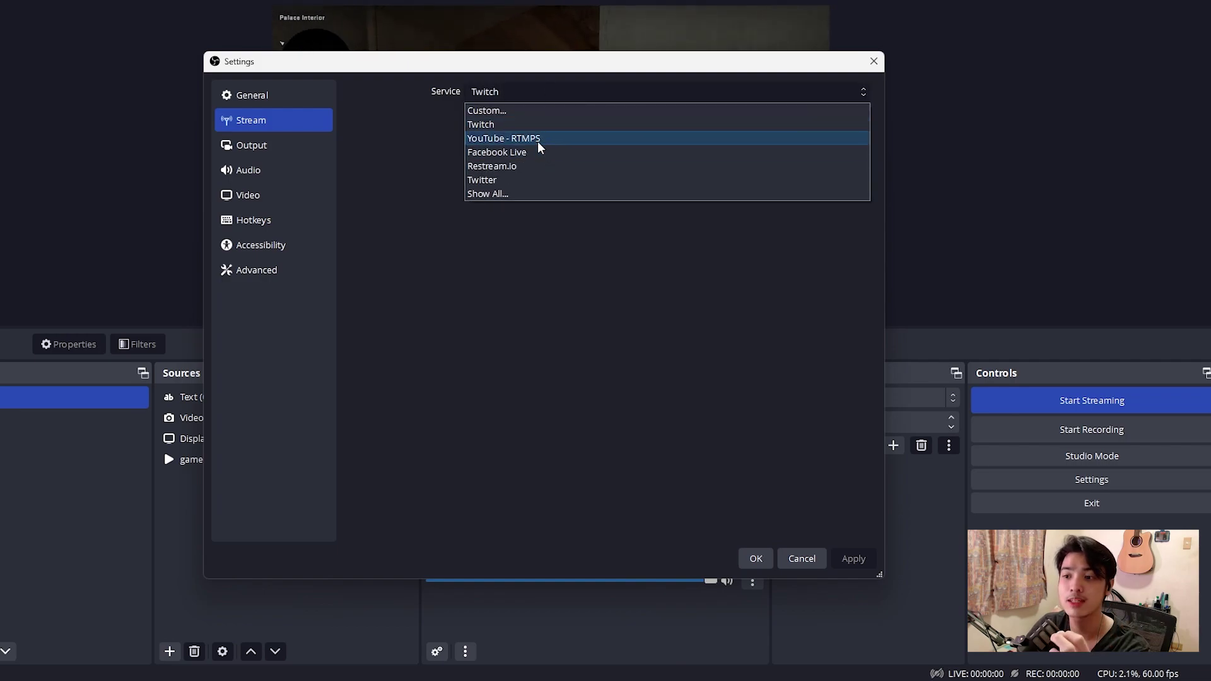
{"action": "left_click", "coordinate": [537, 138]}
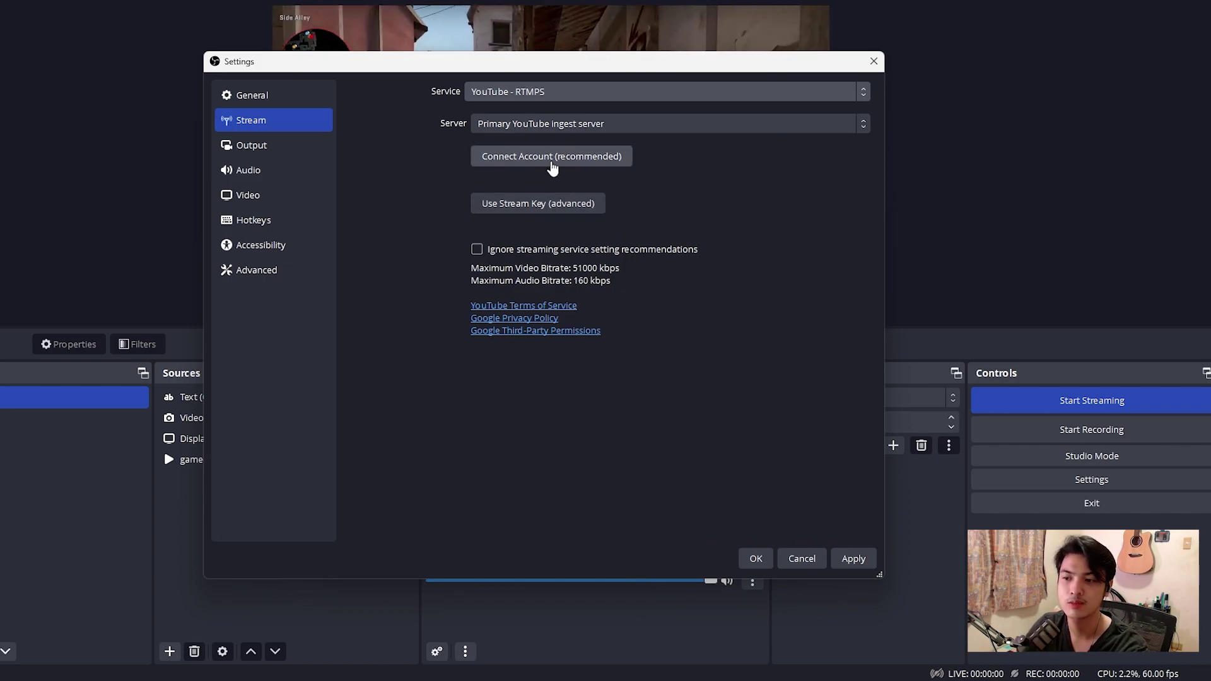
{"action": "left_click", "coordinate": [632, 94]}
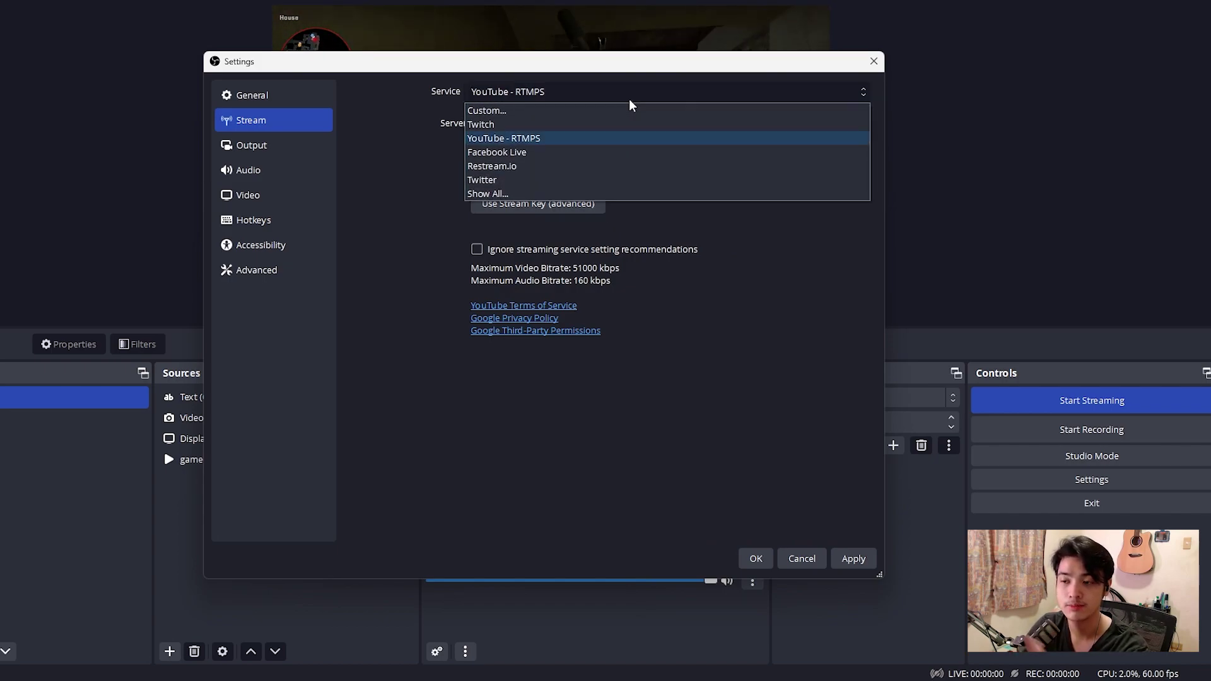
{"action": "left_click", "coordinate": [602, 129]}
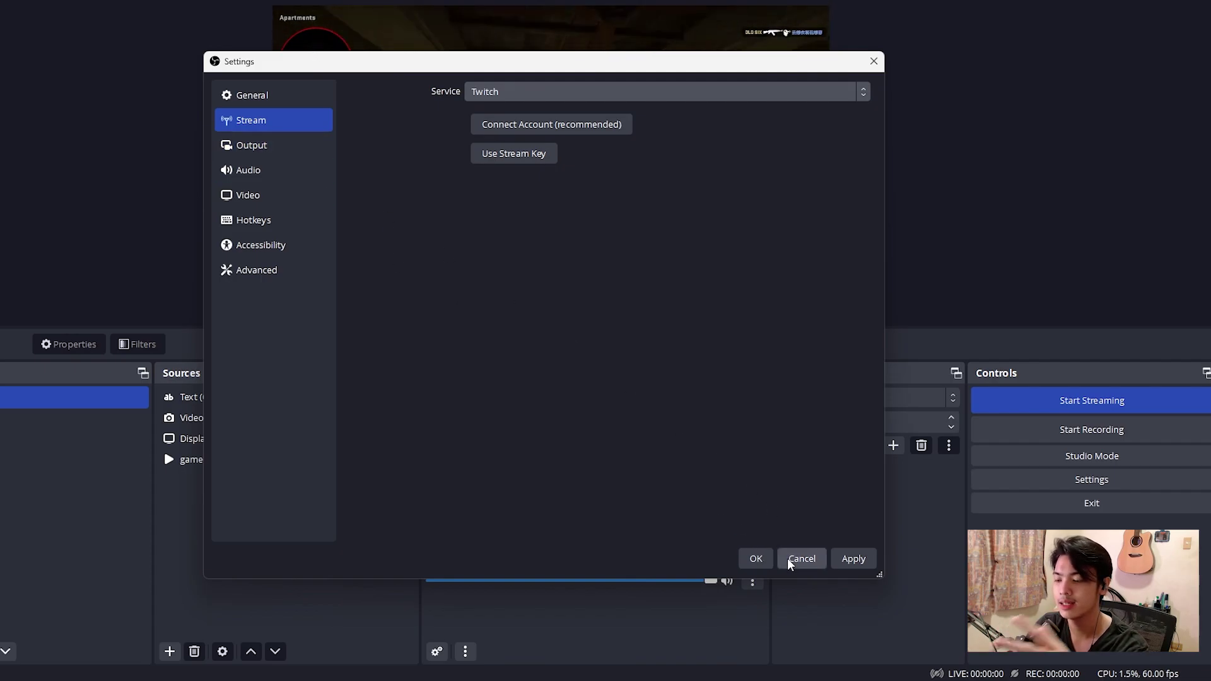
{"action": "left_click", "coordinate": [282, 145]}
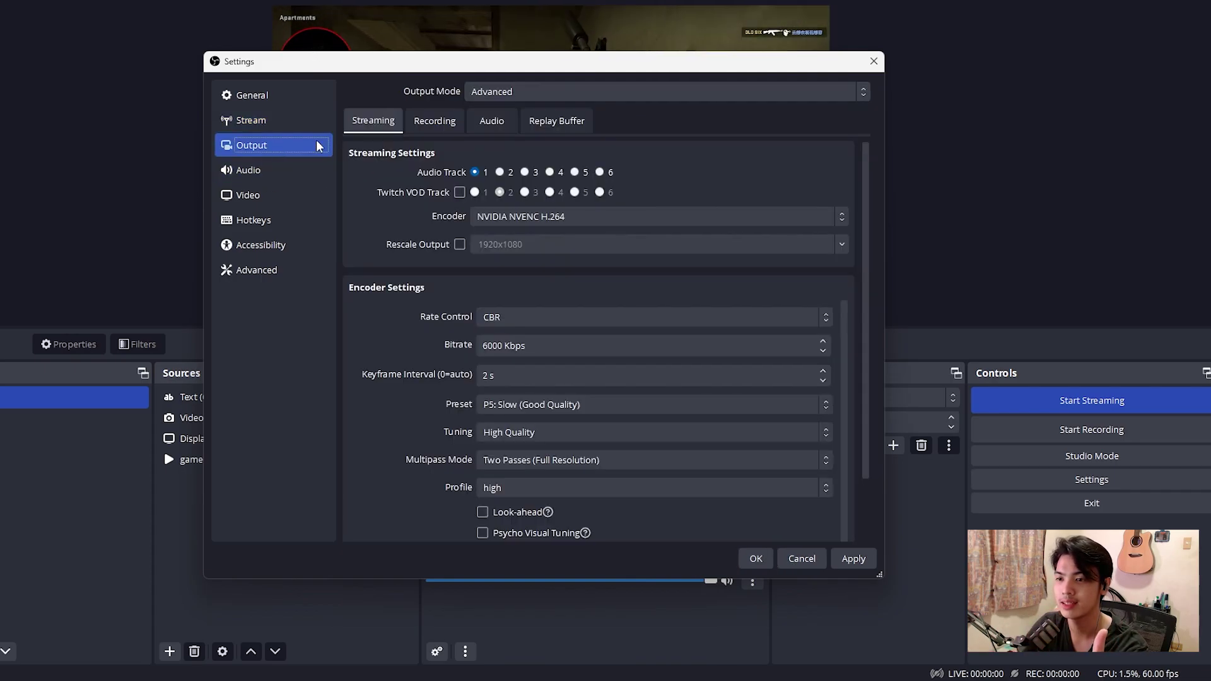
{"action": "left_click", "coordinate": [432, 121]}
{"action": "triple_click", "coordinate": [782, 203]}
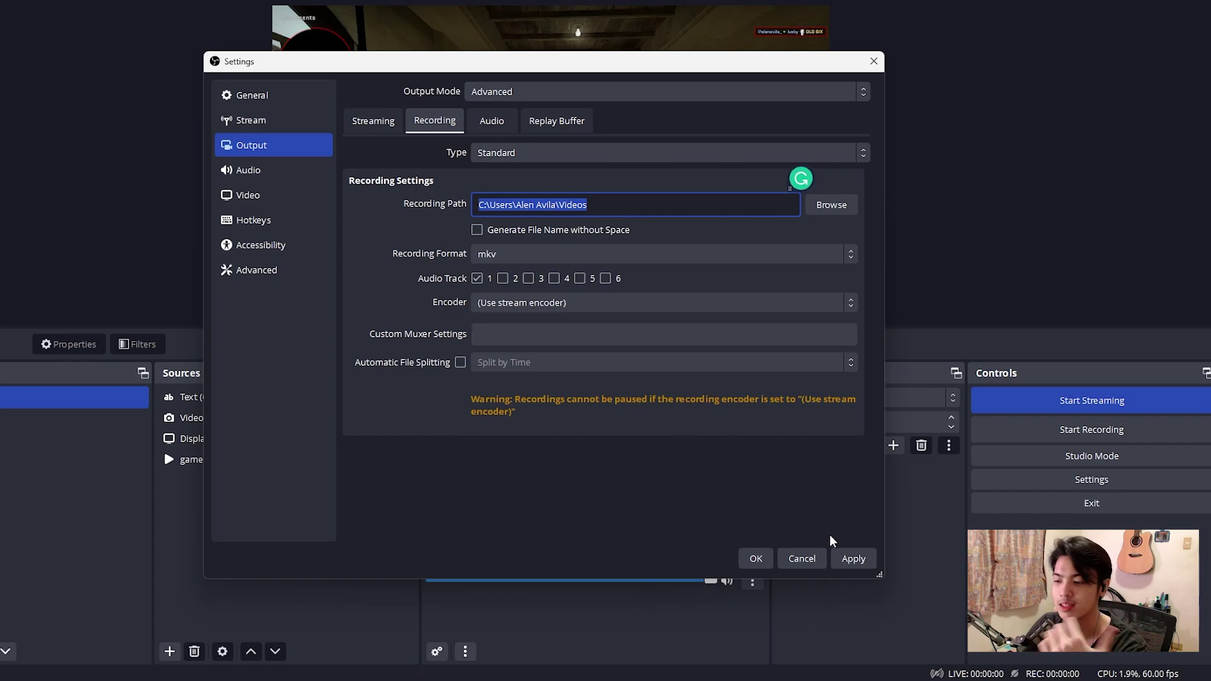
{"action": "left_click", "coordinate": [802, 560]}
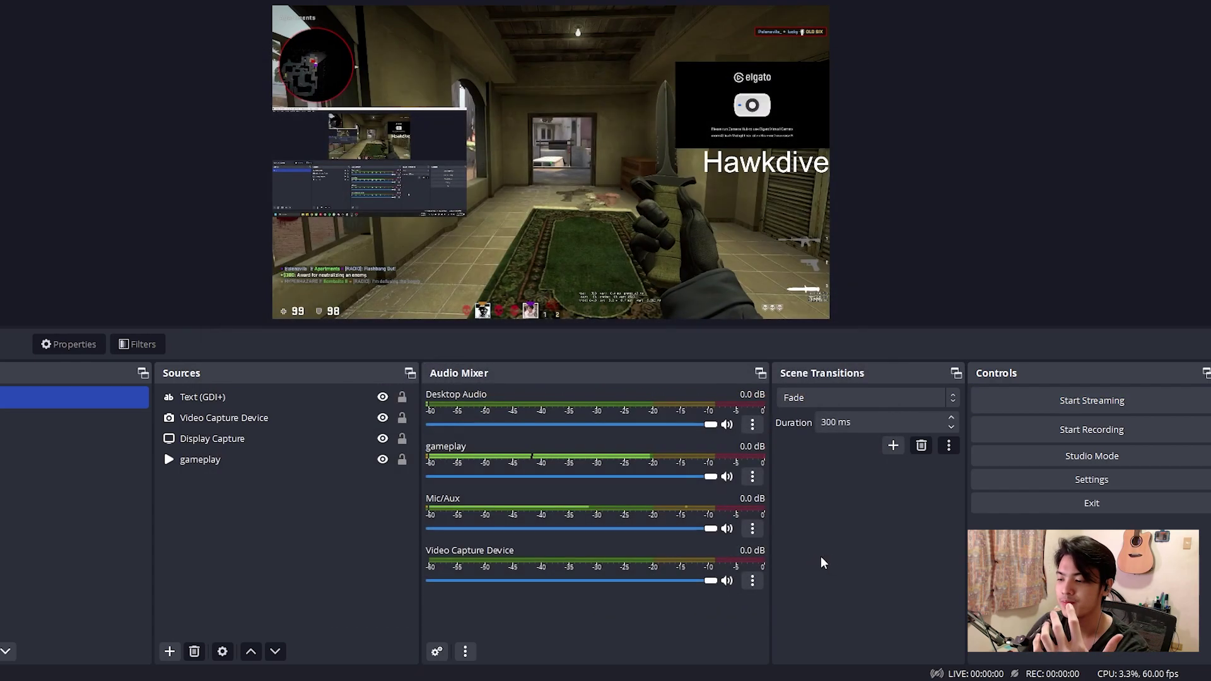